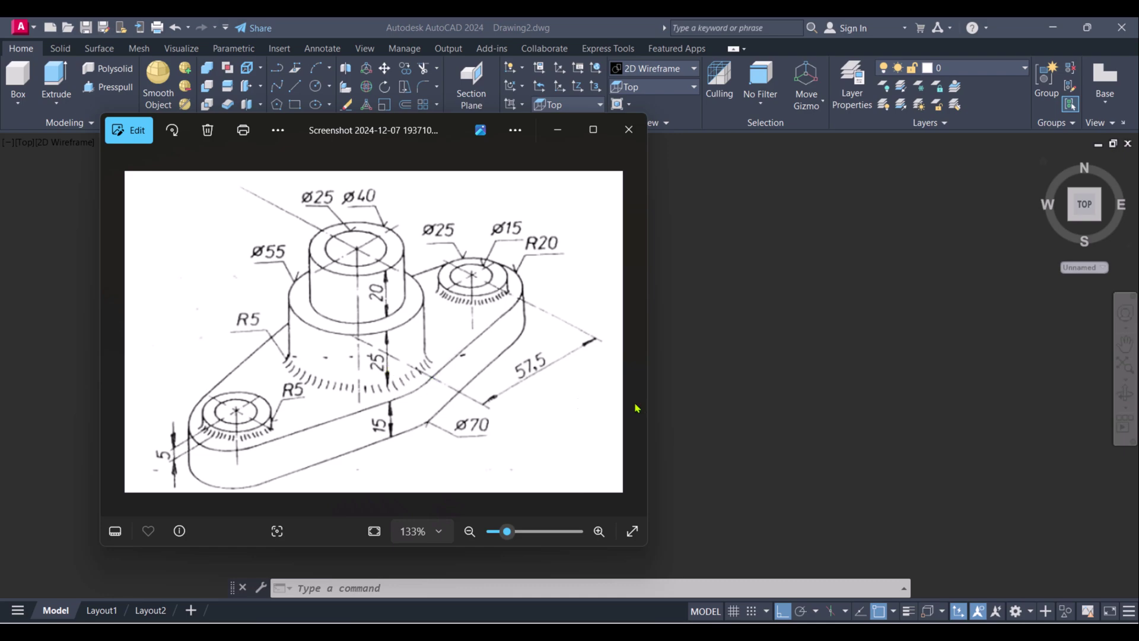
# Step: Switch to the AutoCAD drawing, choose the 3D modeling workspace and set the view to Top
pyautogui.click(835, 387)
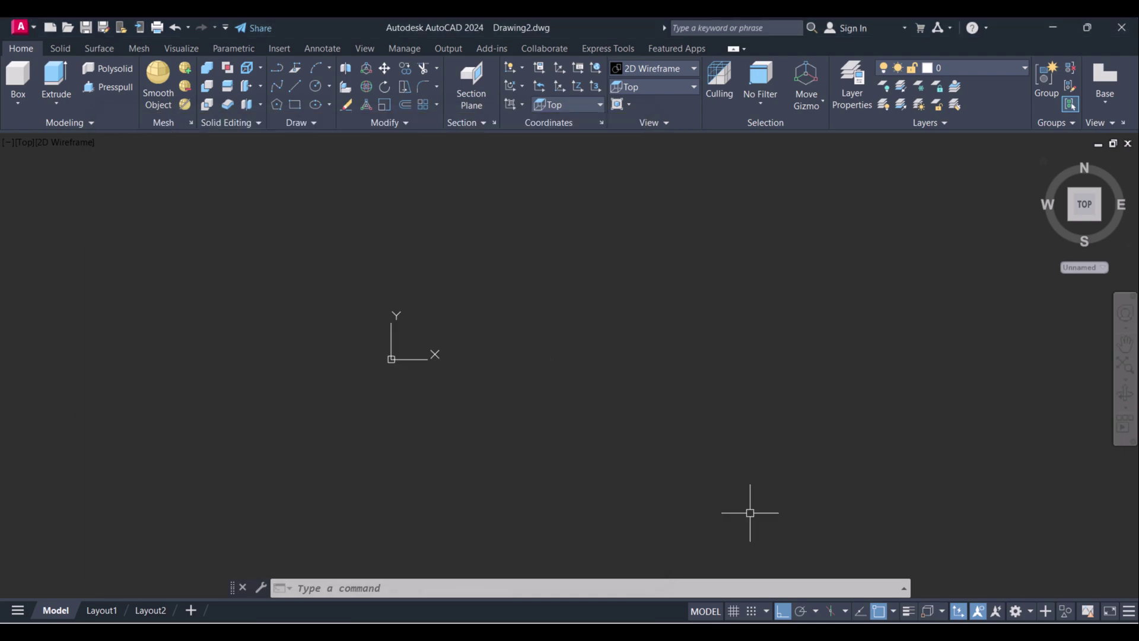
pyautogui.click(1031, 612)
pyautogui.click(1042, 519)
pyautogui.click(659, 89)
pyautogui.click(639, 103)
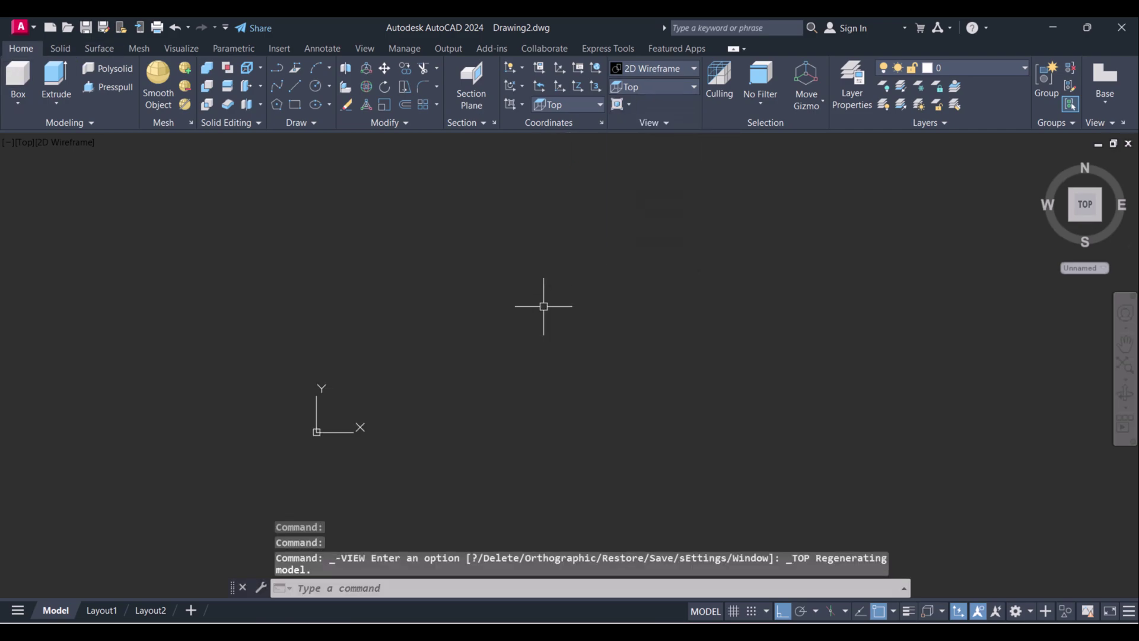
# Step: Draw a circle with a diameter of 40 in the empty drawing area and fit it in view
pyautogui.press('Escape')
pyautogui.press('Escape')
pyautogui.write('c')
pyautogui.press('Return')
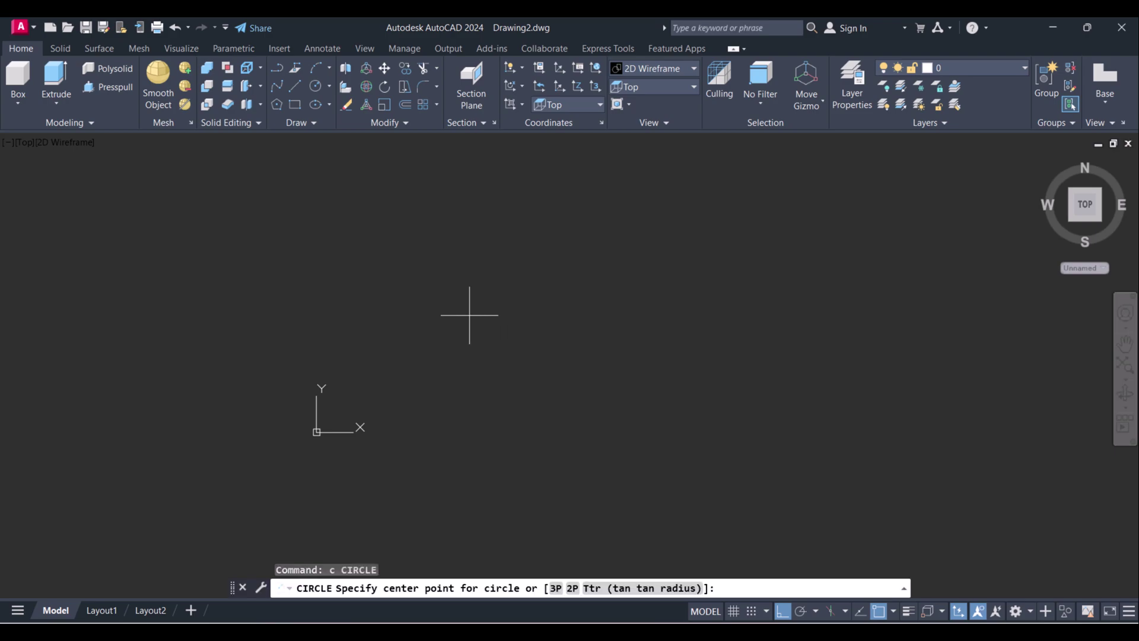
pyautogui.click(468, 315)
pyautogui.press('Return')
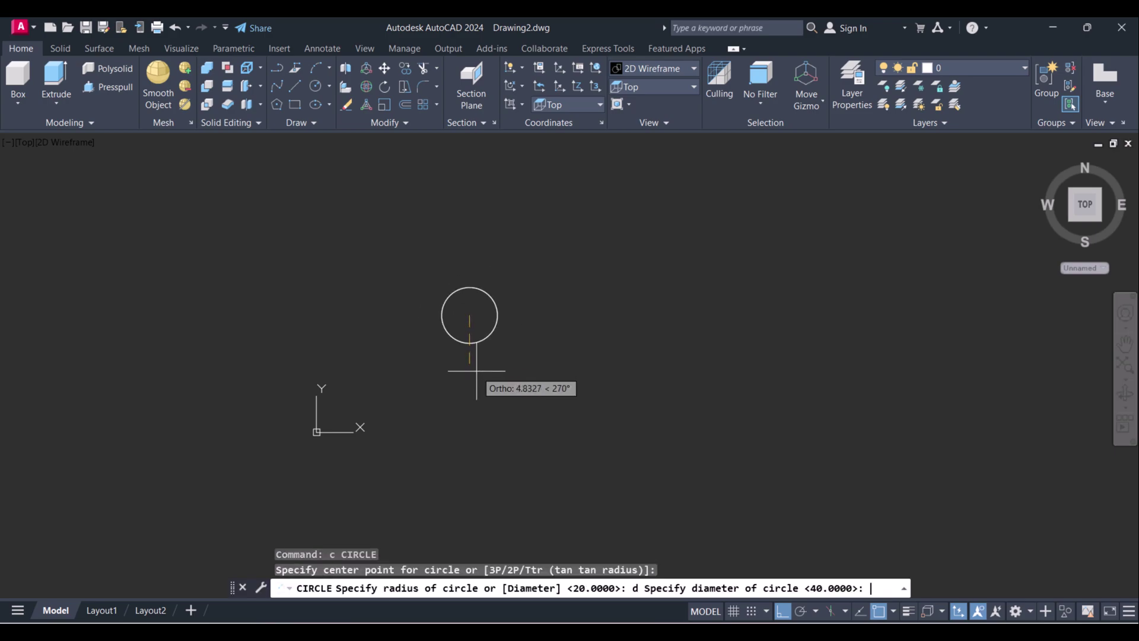
pyautogui.write('40')
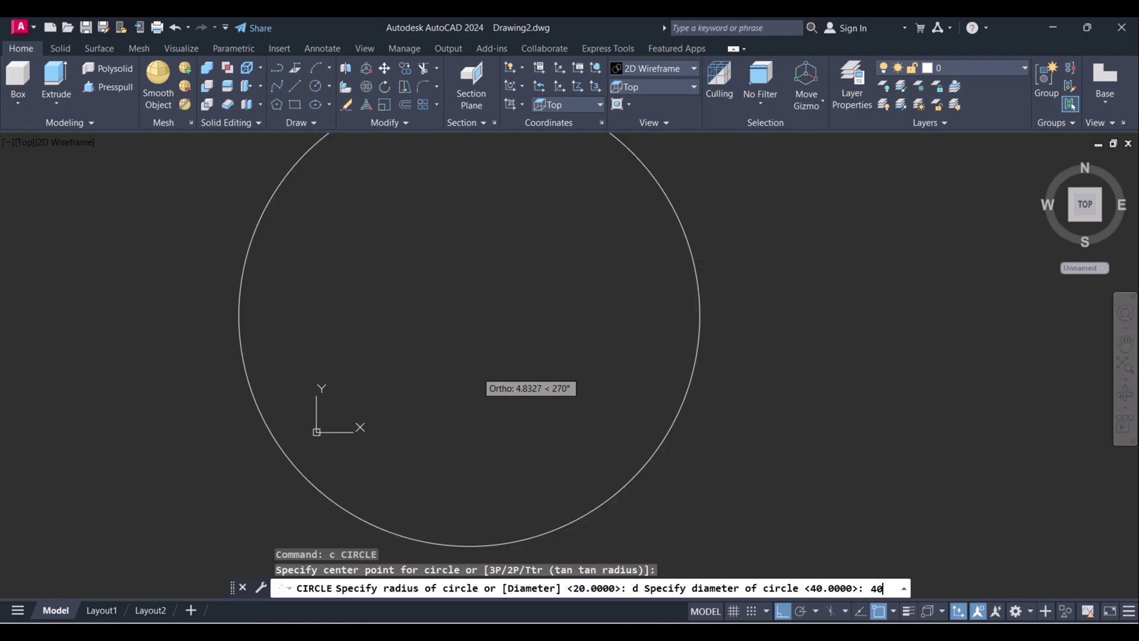
pyautogui.press('Return')
pyautogui.press('Escape')
pyautogui.press('Escape')
pyautogui.write('z')
pyautogui.press('Return')
pyautogui.write('e')
pyautogui.press('Return')
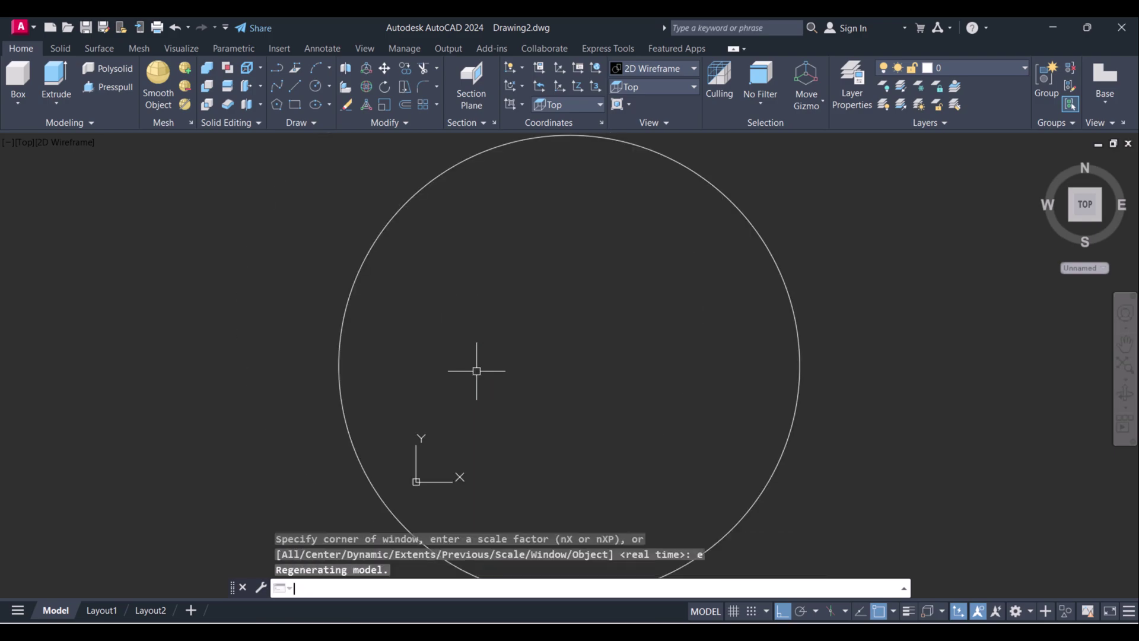
pyautogui.scroll(-4, 476, 371)
pyautogui.moveTo(521, 394); pyautogui.dragTo(437, 376, button='middle')
# Step: Draw a horizontal line 57.7 long from the circle's centre, extending toward positive X
pyautogui.press('Escape')
pyautogui.write('1')
pyautogui.press('Return')
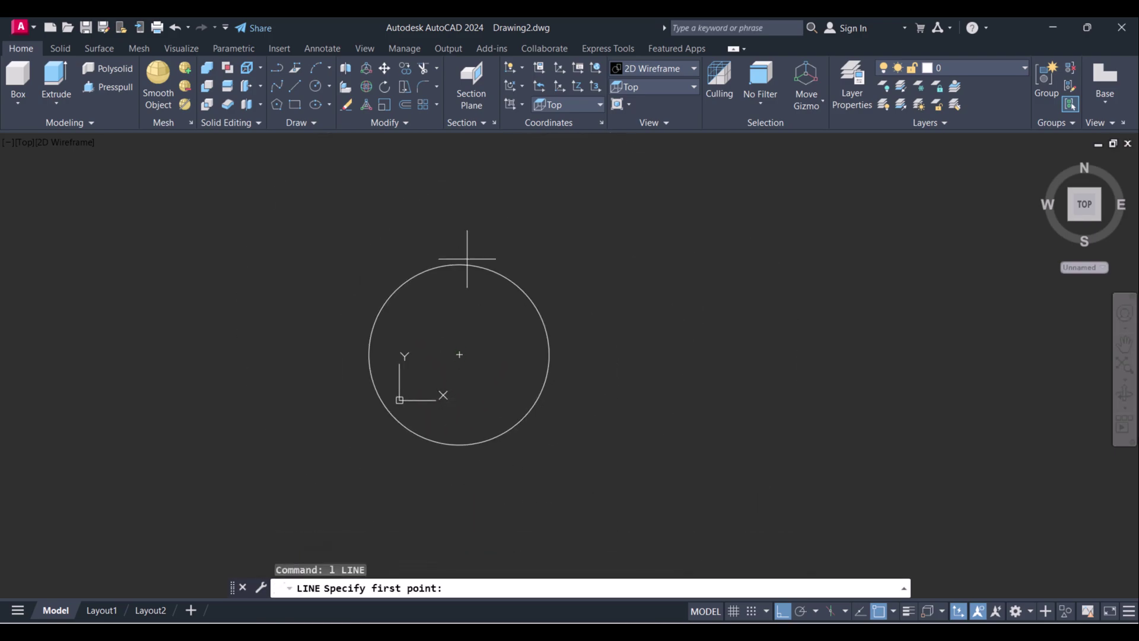
pyautogui.click(460, 355)
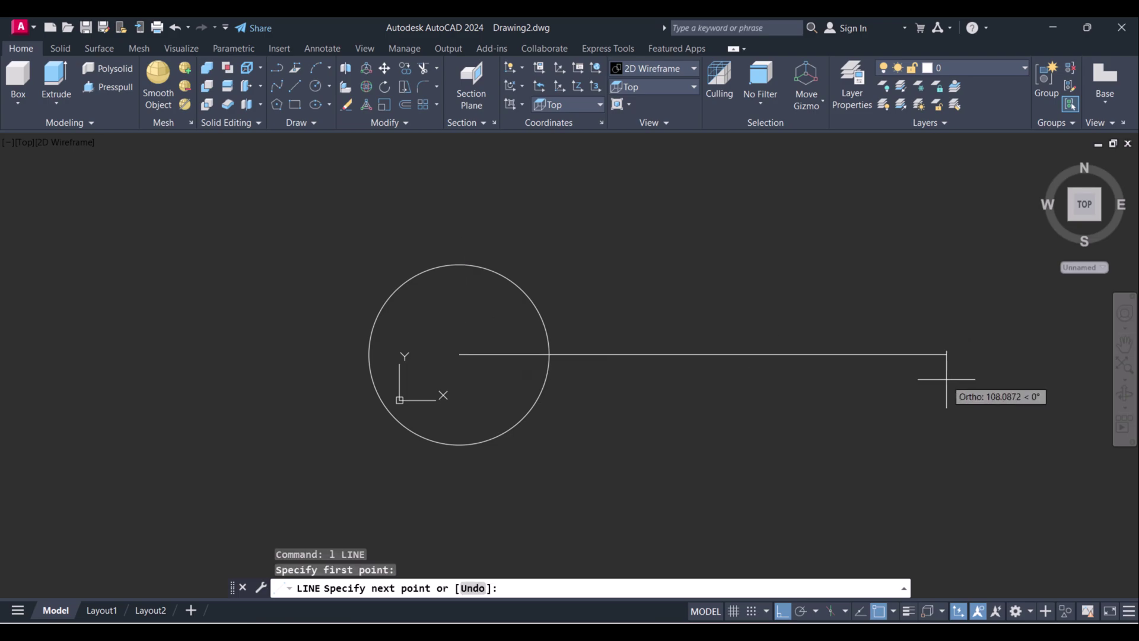
pyautogui.write('57.7')
pyautogui.press('Return')
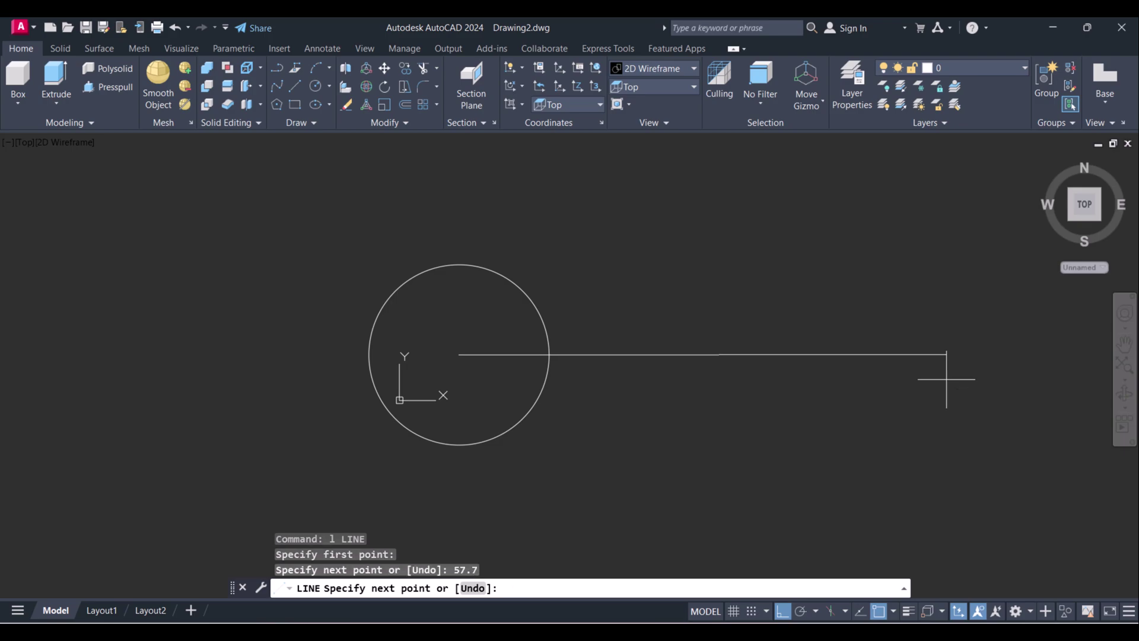
pyautogui.press('Escape')
# Step: Draw a circle with a diameter of 70 centred on the far end of the horizontal line
pyautogui.write('c')
pyautogui.press('Return')
pyautogui.click(719, 355)
pyautogui.write('d')
pyautogui.press('Return')
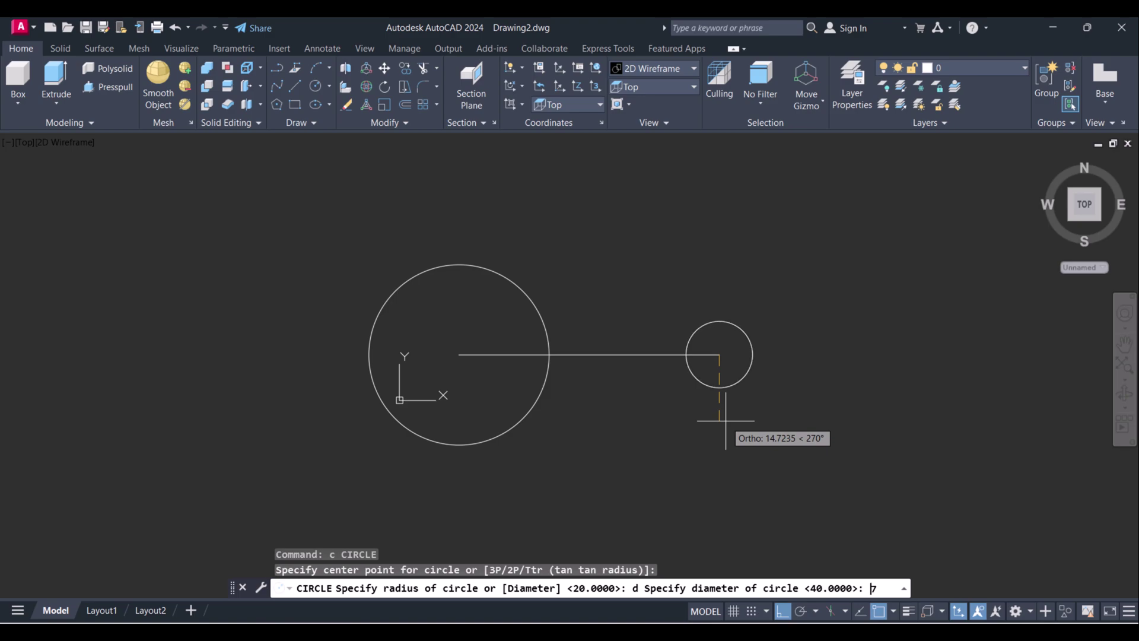
pyautogui.press('Return')
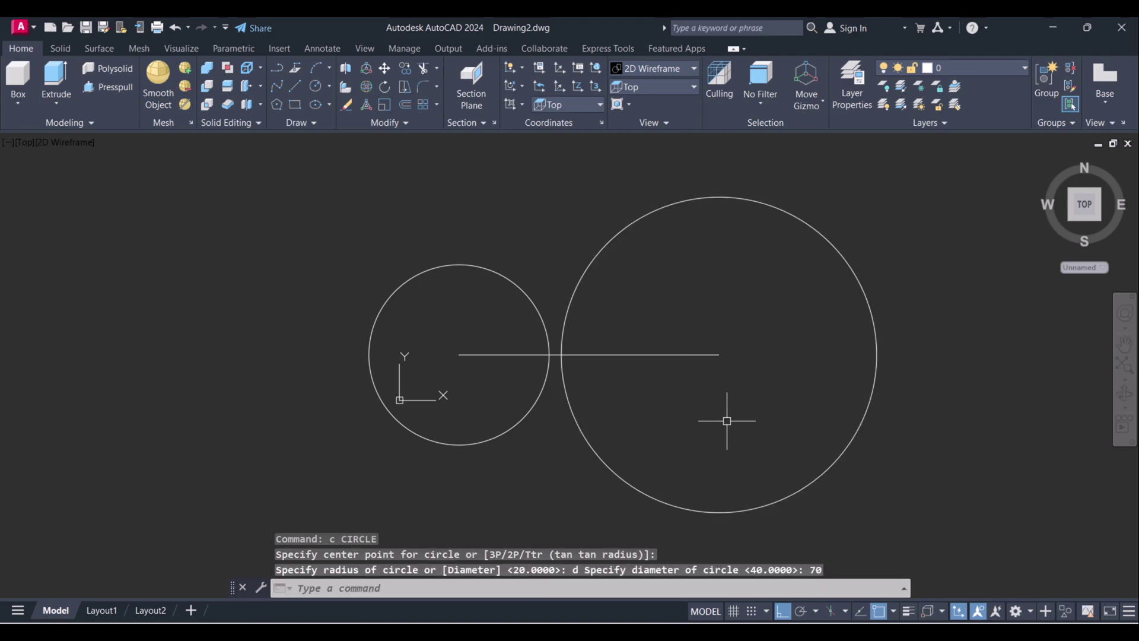
pyautogui.hotkey('alt', 'Tab')
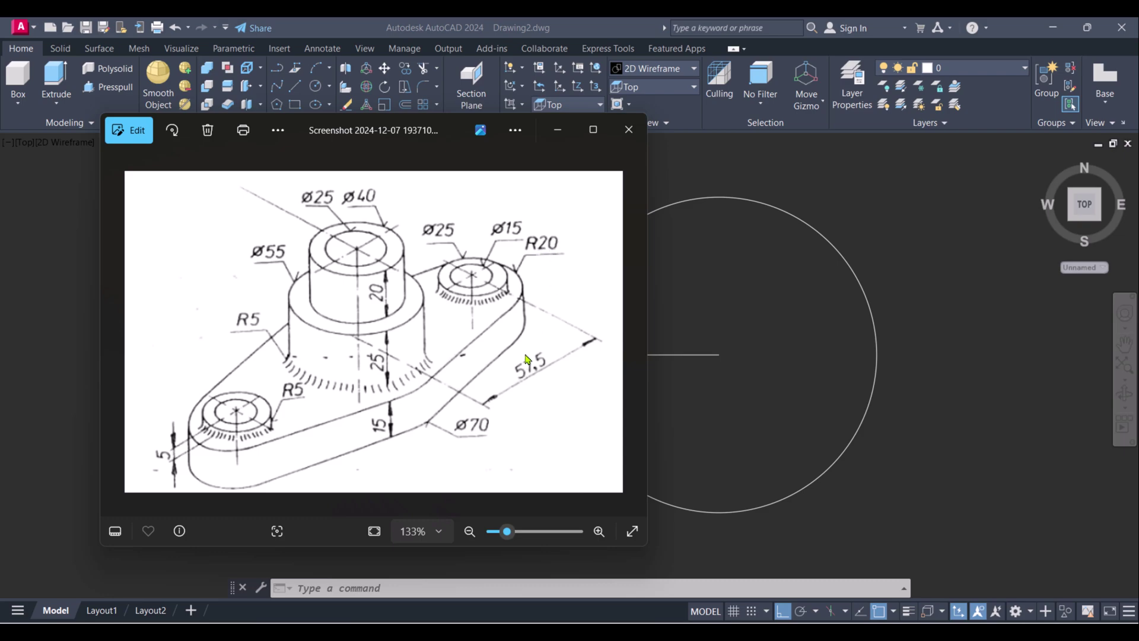
pyautogui.click(688, 405)
pyautogui.press('Escape')
pyautogui.write('l')
pyautogui.press('Return')
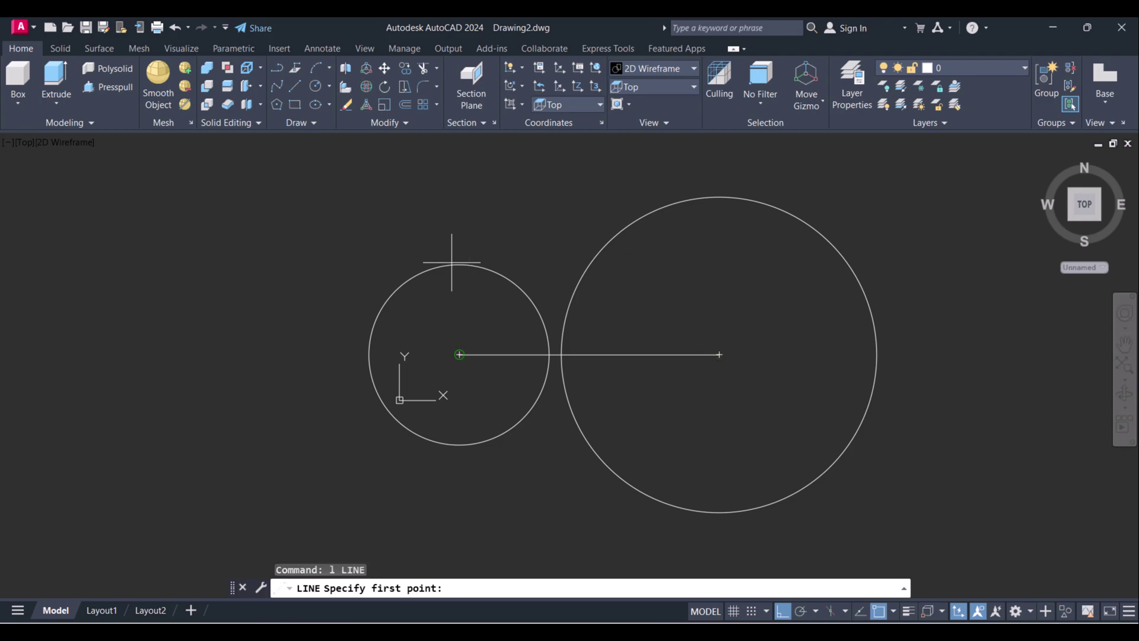
pyautogui.write('tan')
pyautogui.press('Return')
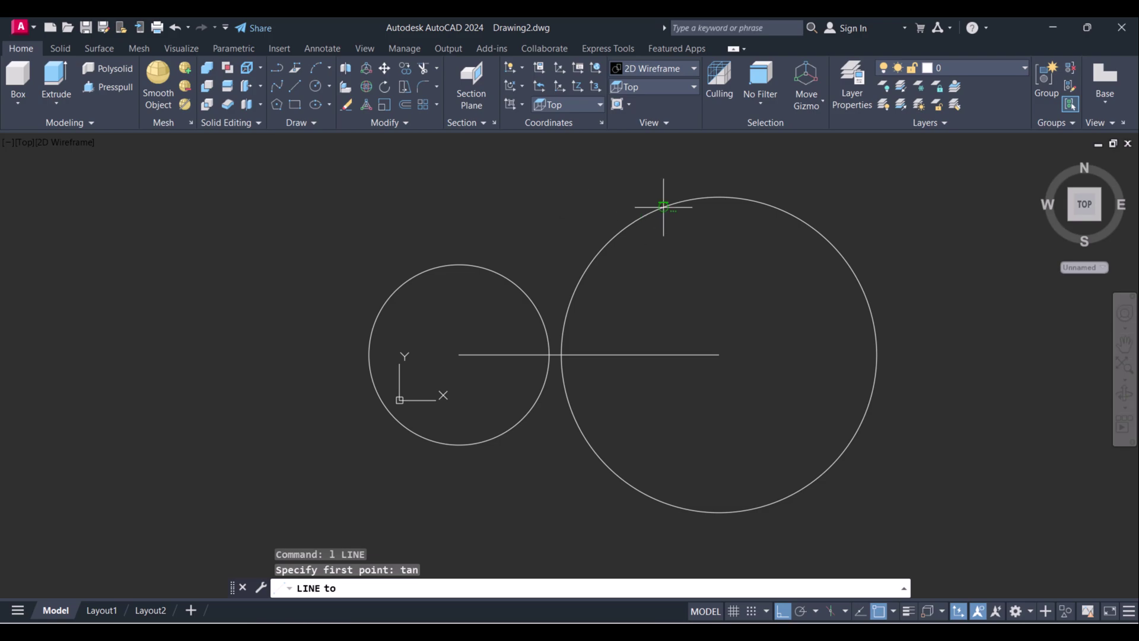
pyautogui.write('tan')
pyautogui.press('Return')
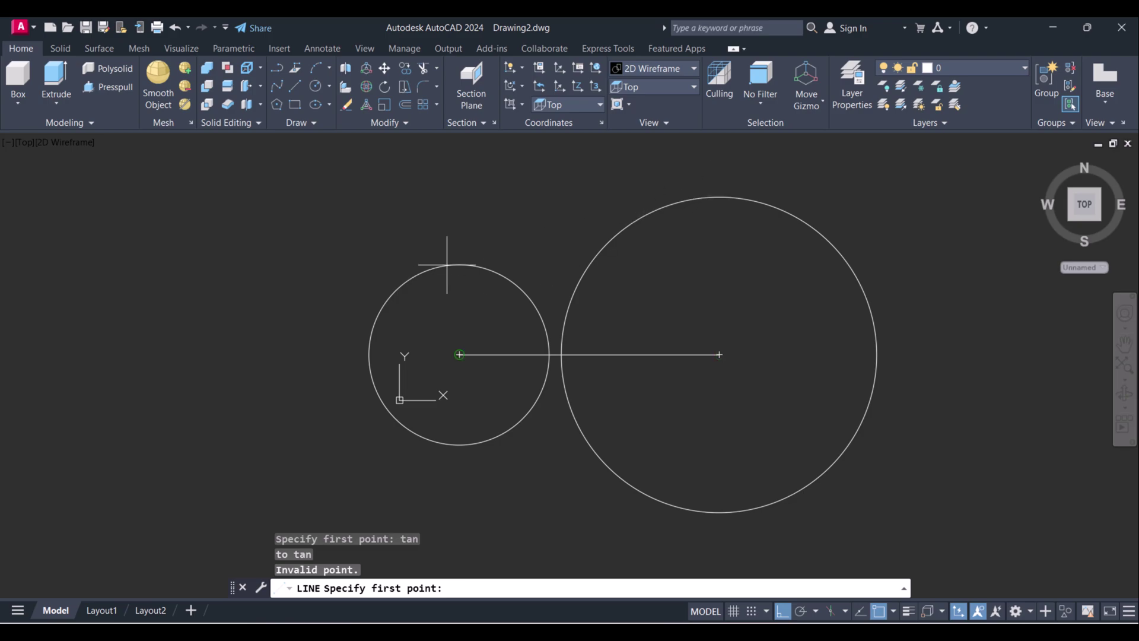
pyautogui.press('Escape')
# Step: Draw a line tangent to the upper sides of the 70 and 40 diameter circles
pyautogui.write('l')
pyautogui.press('Return')
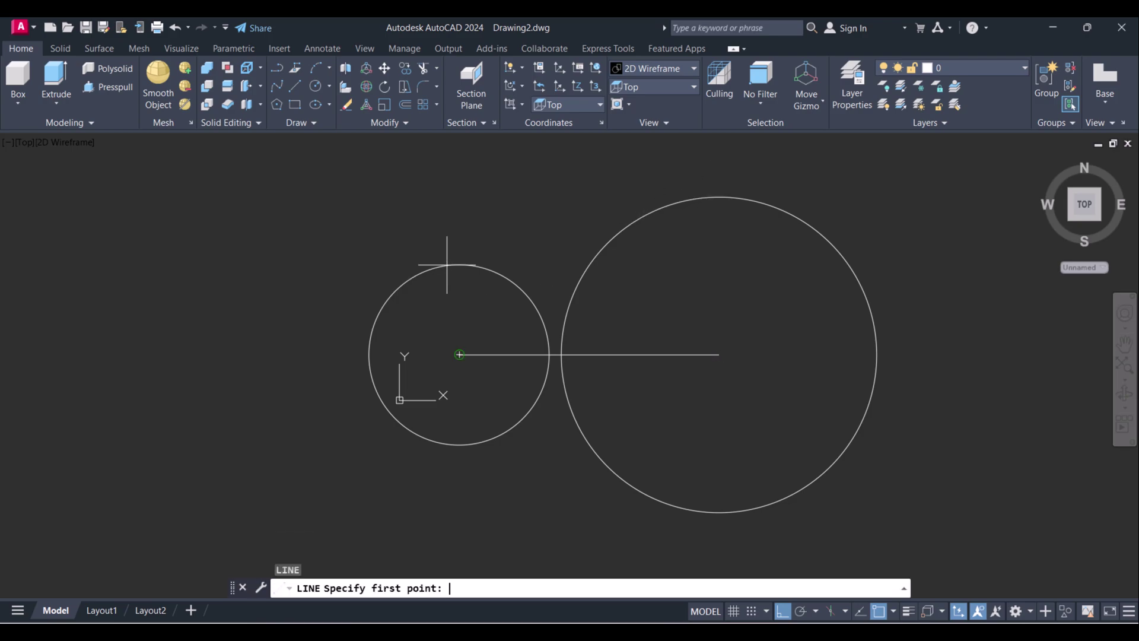
pyautogui.write('tan')
pyautogui.press('Return')
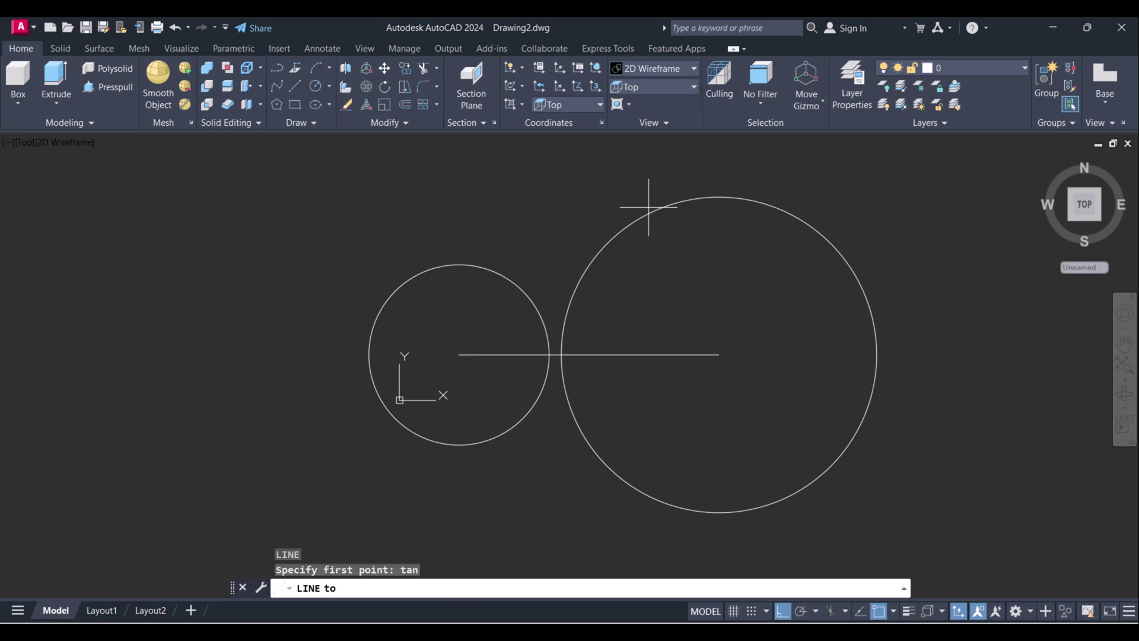
pyautogui.click(698, 196)
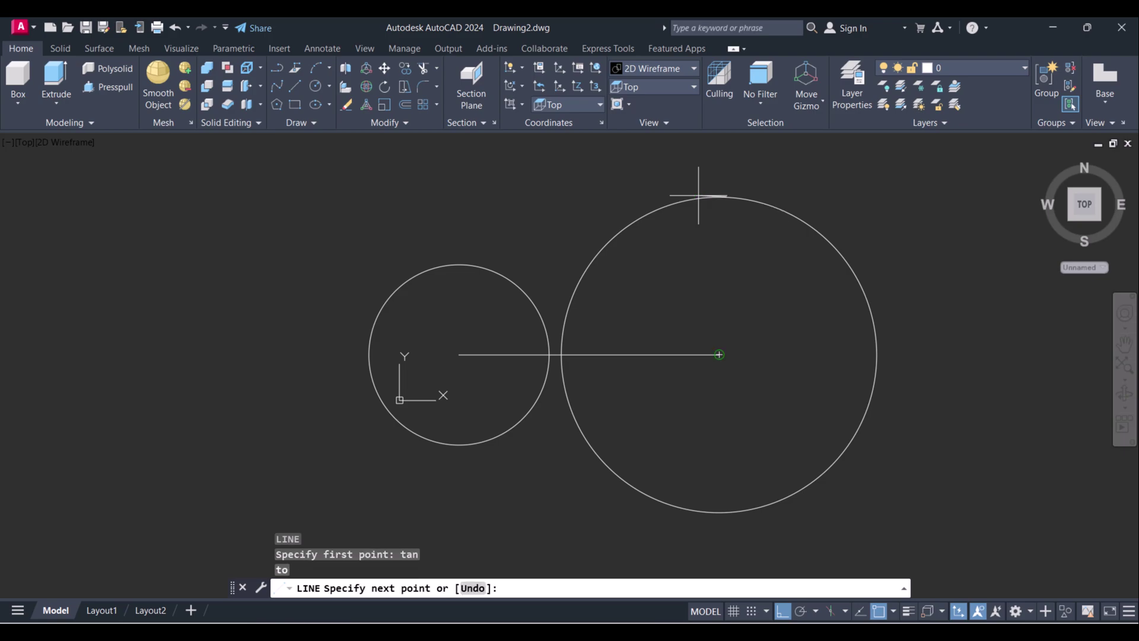
pyautogui.write('t')
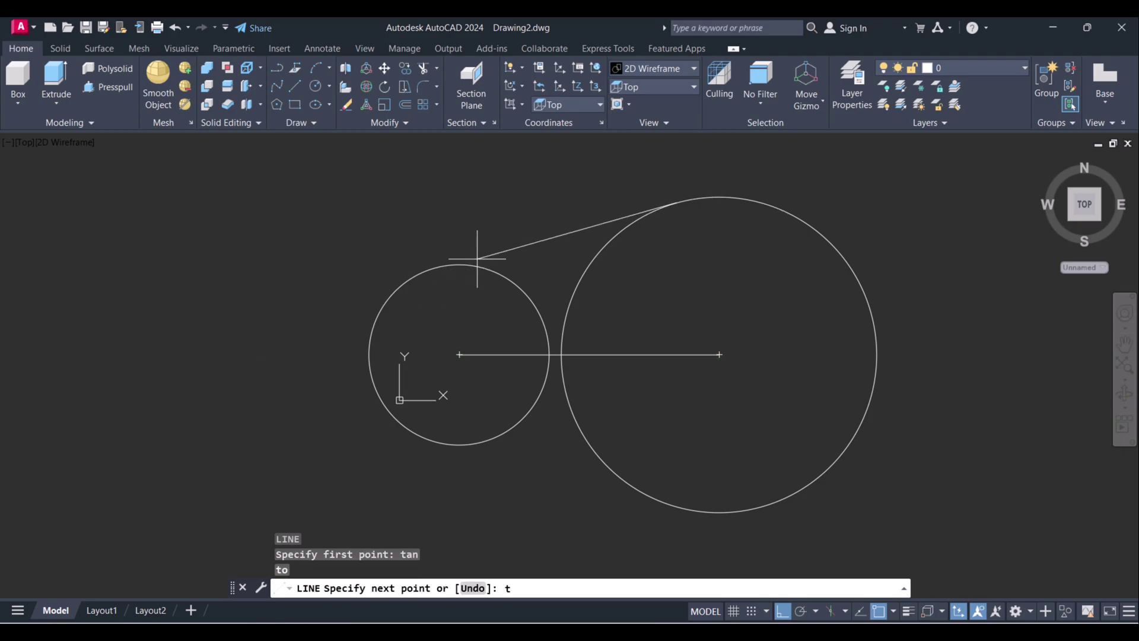
pyautogui.write('an')
pyautogui.press('Return')
pyautogui.click(445, 254)
pyautogui.press('Escape')
pyautogui.press('Escape')
pyautogui.press('Escape')
# Step: Mirror the tangent line across the horizontal line joining the circle centres, keeping the original
pyautogui.write('mi')
pyautogui.press('Return')
pyautogui.click(548, 254)
pyautogui.click(520, 208)
pyautogui.press('Return')
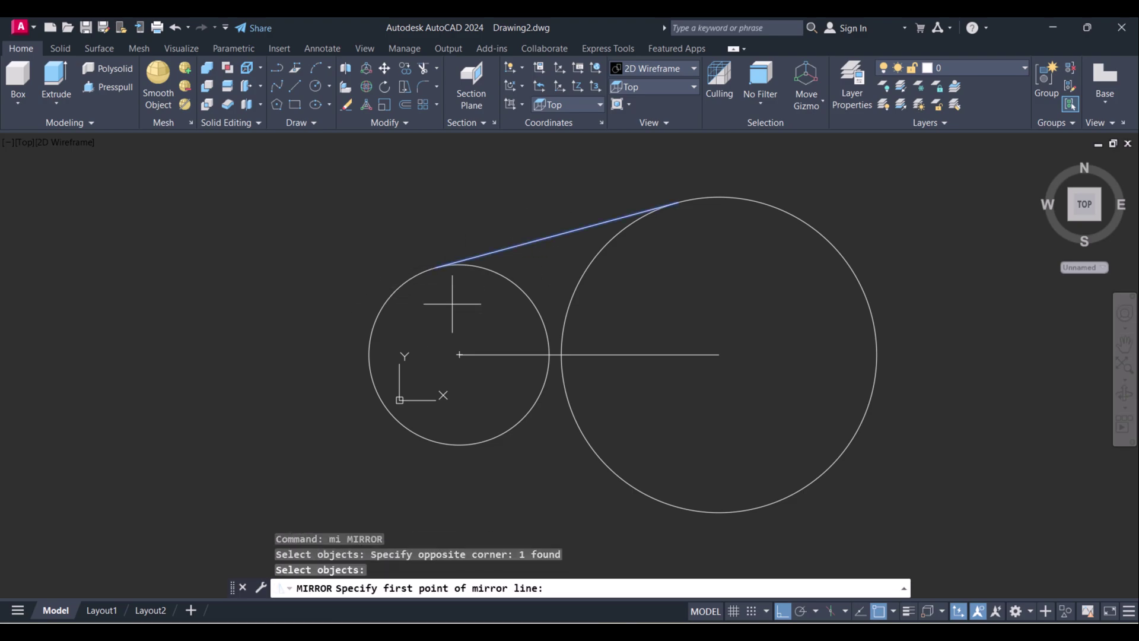
pyautogui.click(460, 355)
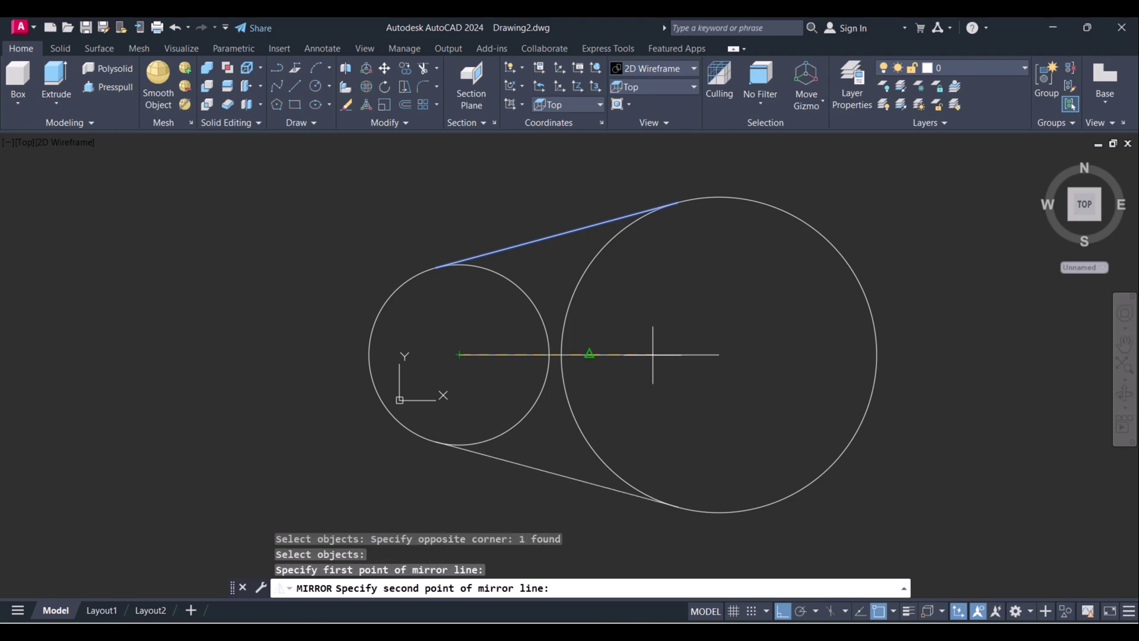
pyautogui.click(719, 355)
pyautogui.press('Return')
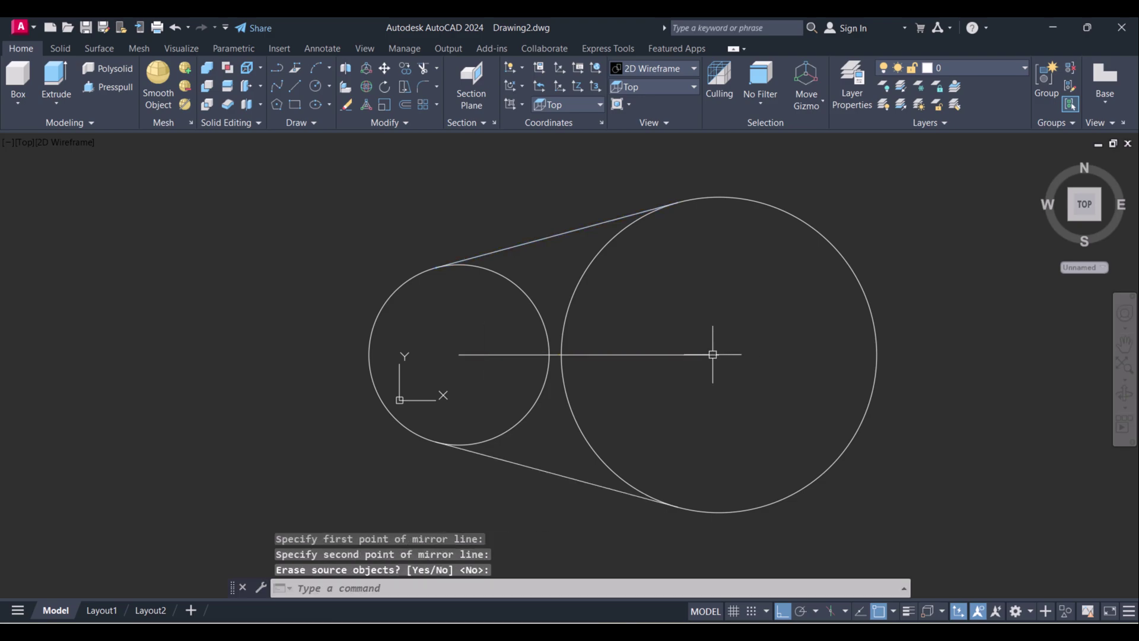
# Step: Mirror the small circle and both tangent lines across a vertical axis through the large circle's centre, keeping the originals
pyautogui.scroll(-2, 650, 356)
pyautogui.press('Escape')
pyautogui.press('Escape')
pyautogui.write('mi')
pyautogui.press('Return')
pyautogui.scroll(2, 570, 430)
pyautogui.click(561, 432)
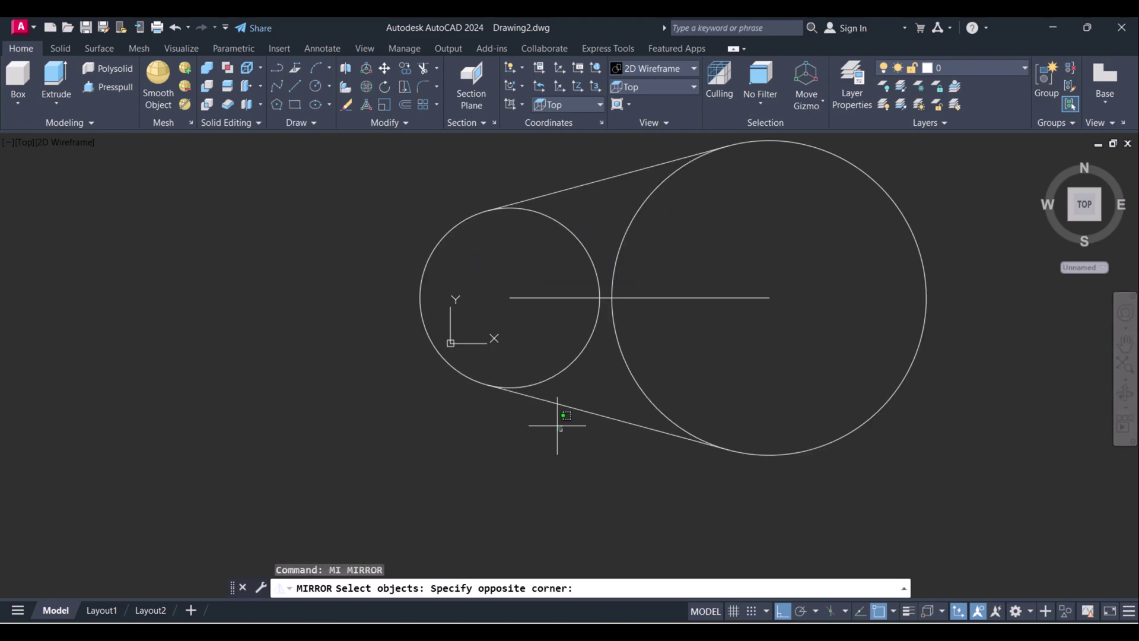
pyautogui.click(543, 362)
pyautogui.click(594, 181)
pyautogui.click(568, 170)
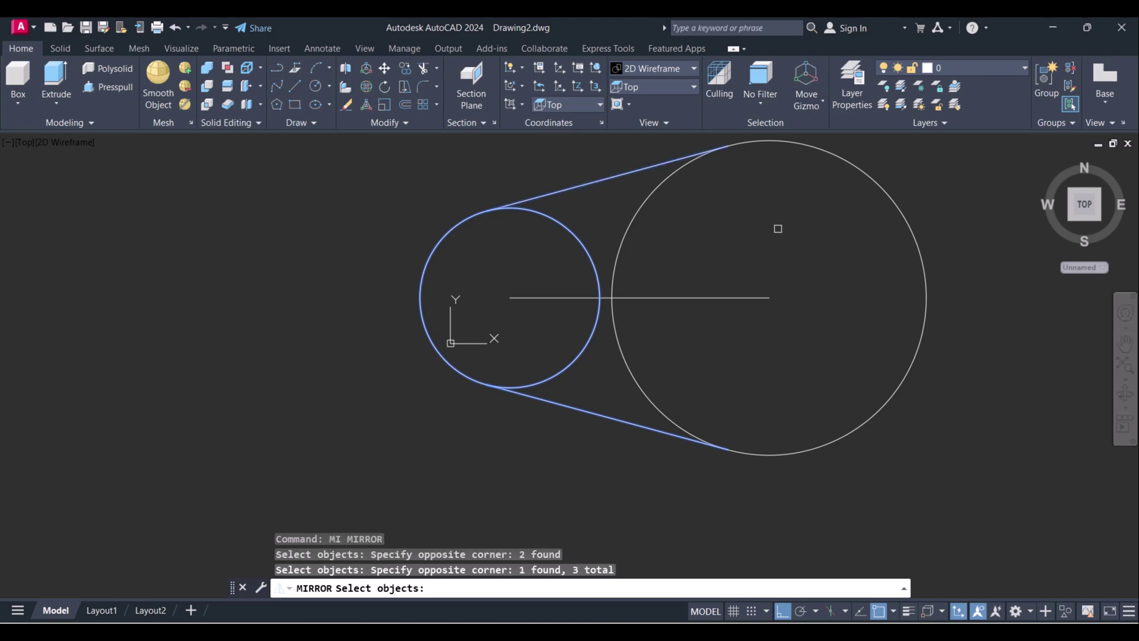
pyautogui.moveTo(777, 229); pyautogui.dragTo(644, 293, button='middle')
pyautogui.press('Return')
pyautogui.click(634, 361)
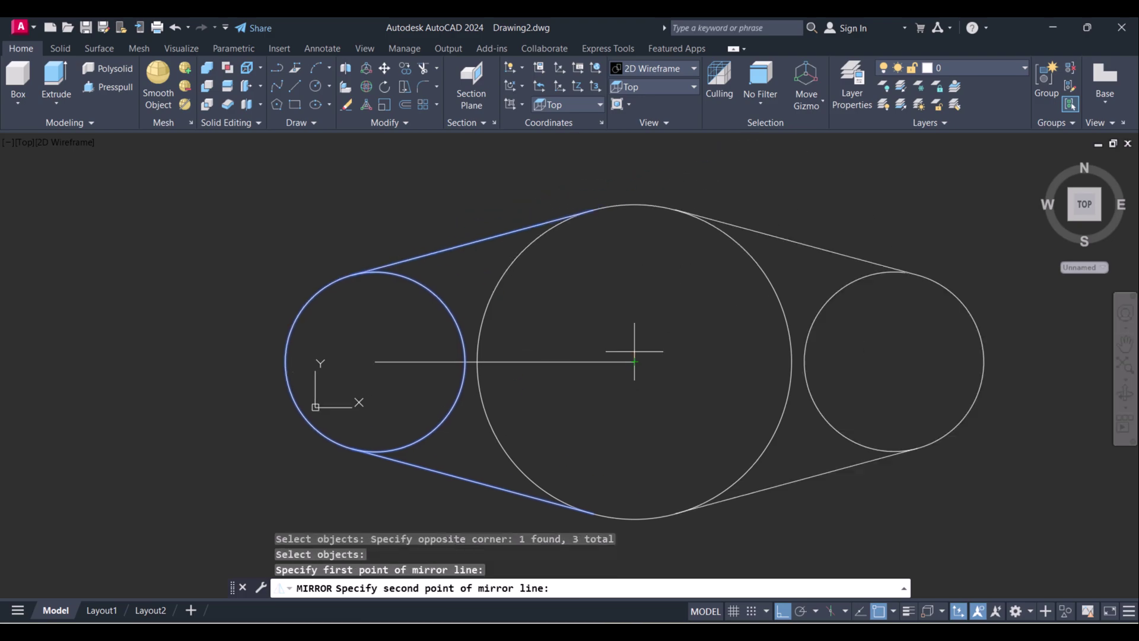
pyautogui.click(634, 172)
pyautogui.press('Return')
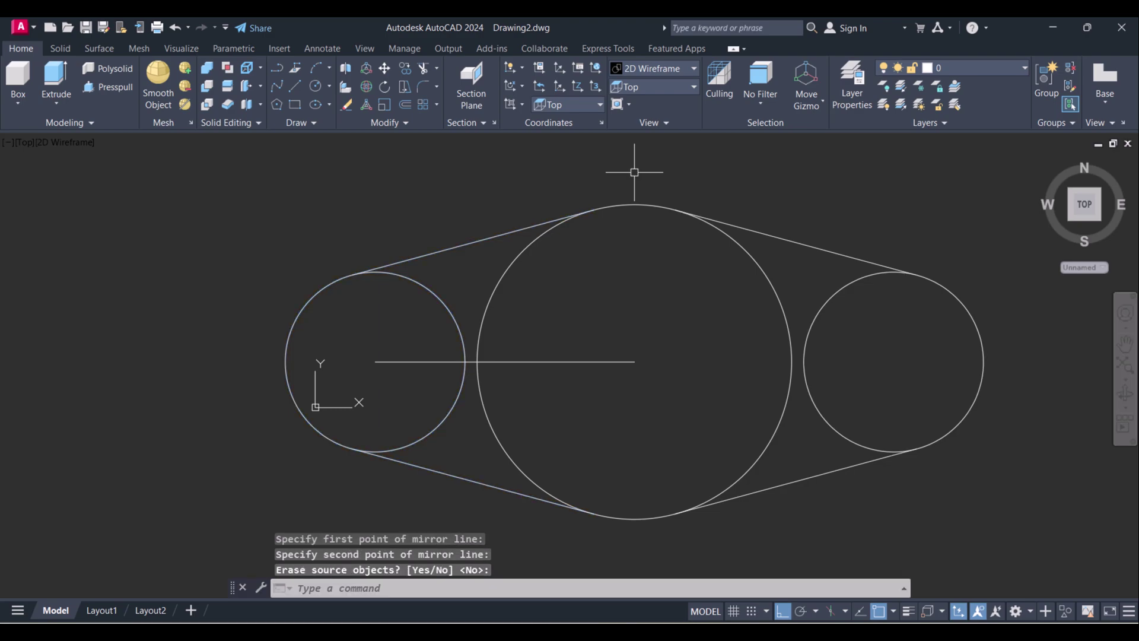
# Step: Trim away the inner arcs of all three circles to leave only the closed outer base outline
pyautogui.press('Escape')
pyautogui.press('Escape')
pyautogui.write('tr')
pyautogui.press('Return')
pyautogui.click(384, 271)
pyautogui.click(516, 462)
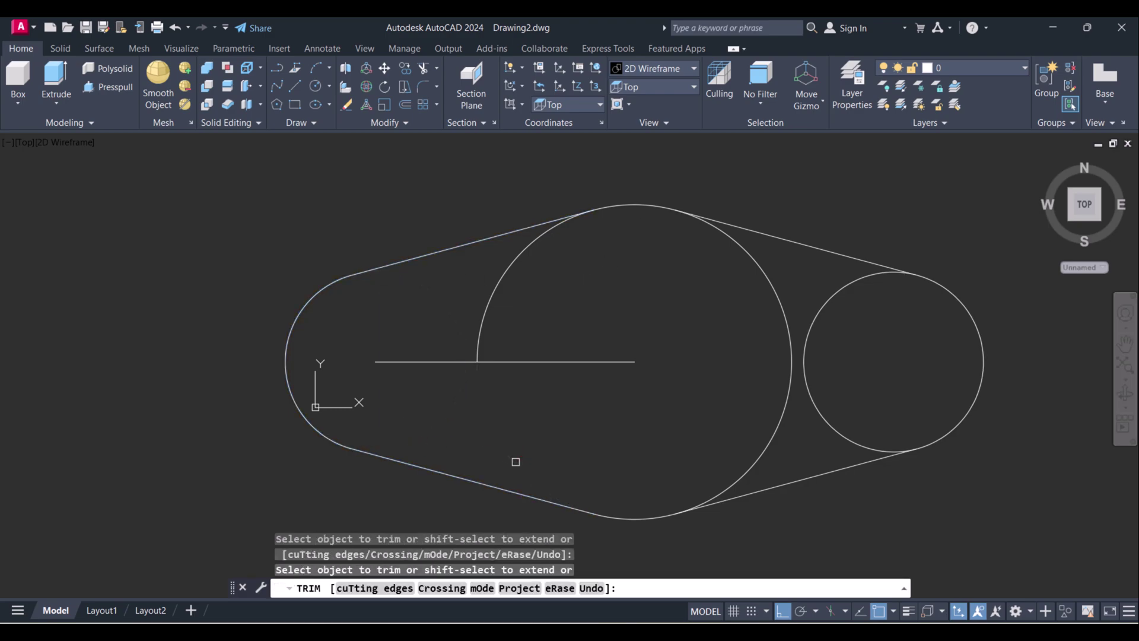
pyautogui.click(549, 231)
pyautogui.click(731, 234)
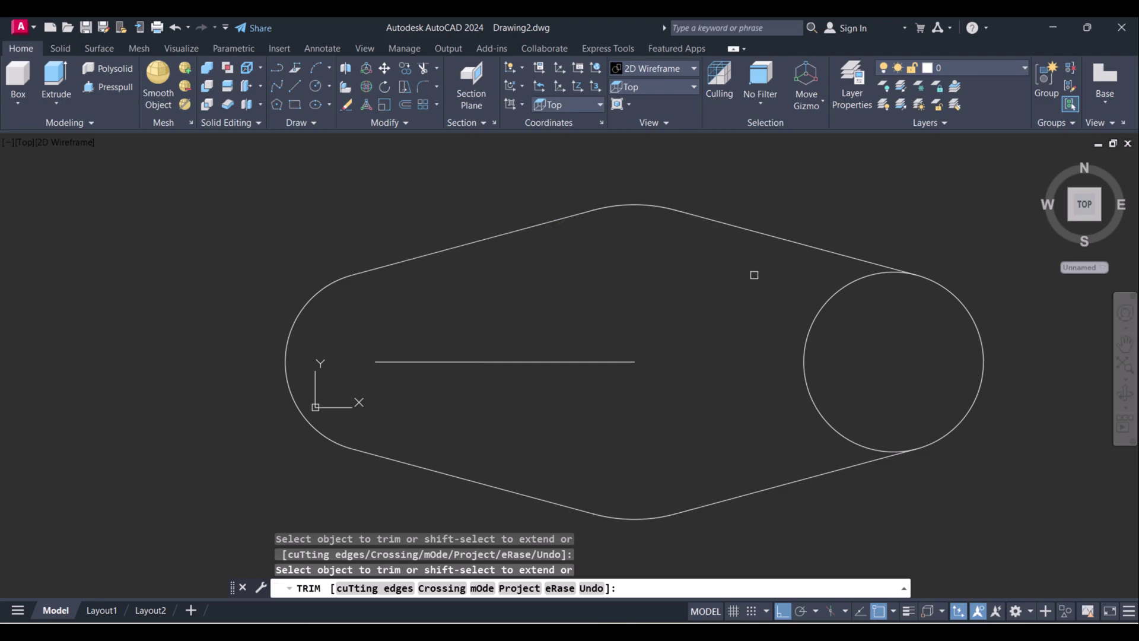
pyautogui.moveTo(597, 381); pyautogui.dragTo(561, 336, button='middle')
pyautogui.press('Escape')
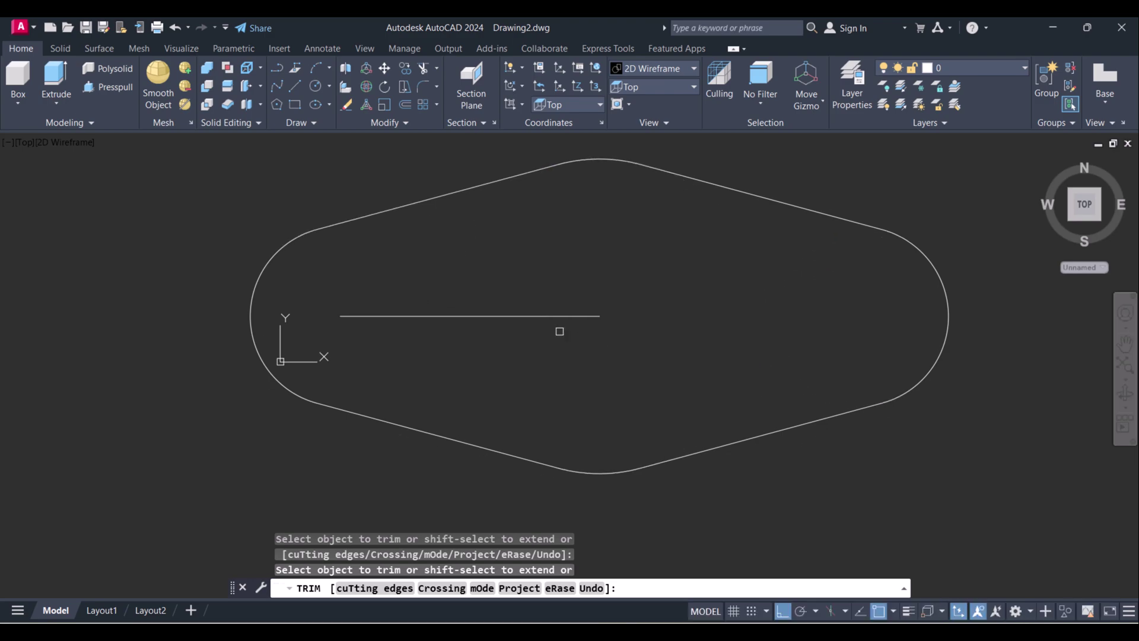
# Step: Erase the horizontal centre line inside the base outline
pyautogui.write('e')
pyautogui.press('Return')
pyautogui.click(542, 331)
pyautogui.click(514, 277)
pyautogui.press('Return')
pyautogui.scroll(-4, 470, 297)
pyautogui.press('Escape')
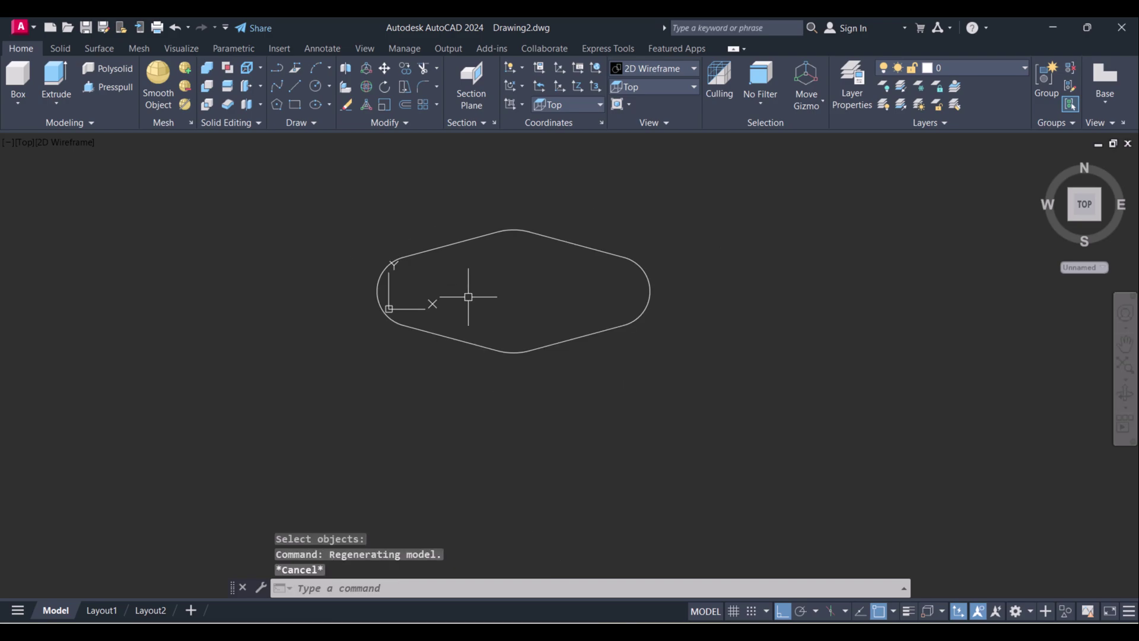
pyautogui.write('c')
pyautogui.moveTo(470, 297); pyautogui.dragTo(521, 323, button='middle')
pyautogui.press('Escape')
pyautogui.scroll(2, 547, 288)
pyautogui.click(641, 274)
pyautogui.click(624, 225)
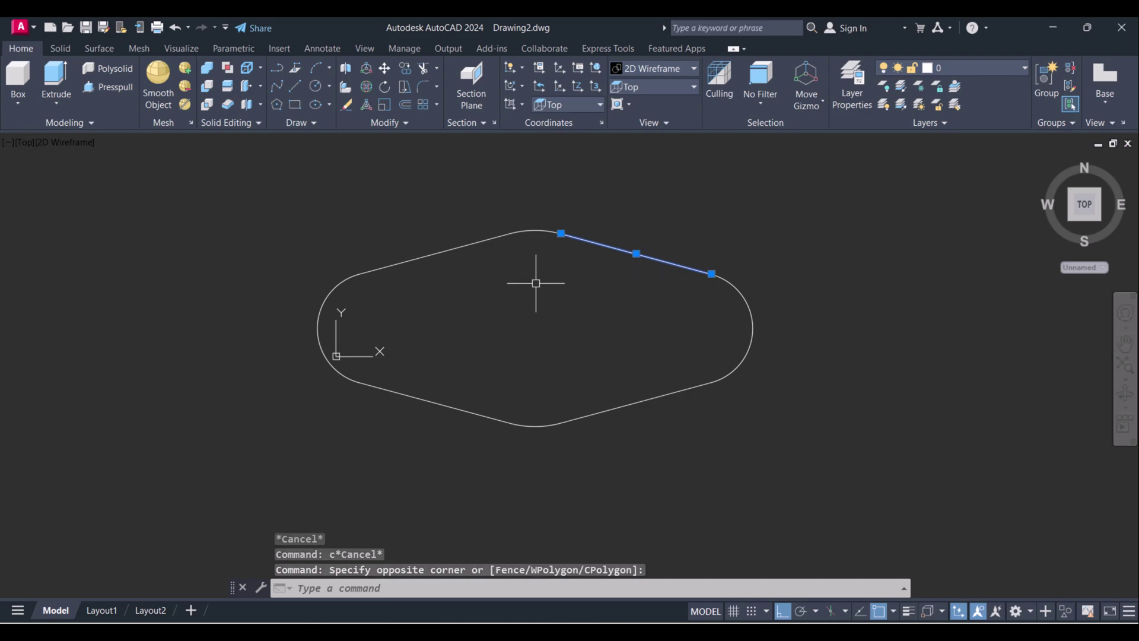
pyautogui.press('Escape')
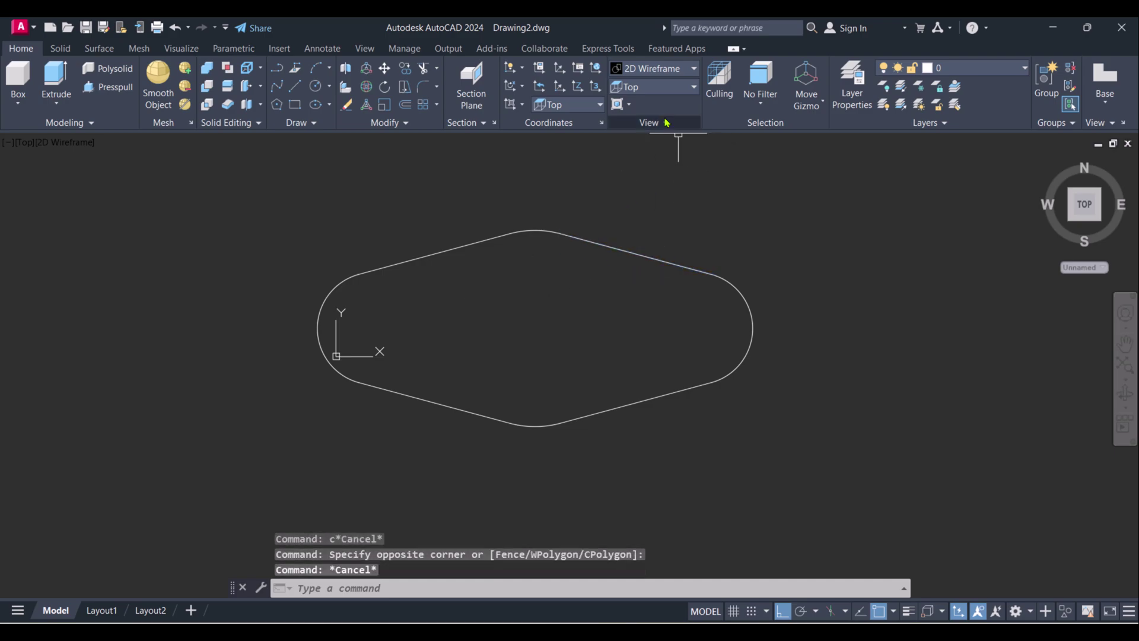
# Step: Show the base outline in the SW Isometric view
pyautogui.click(674, 89)
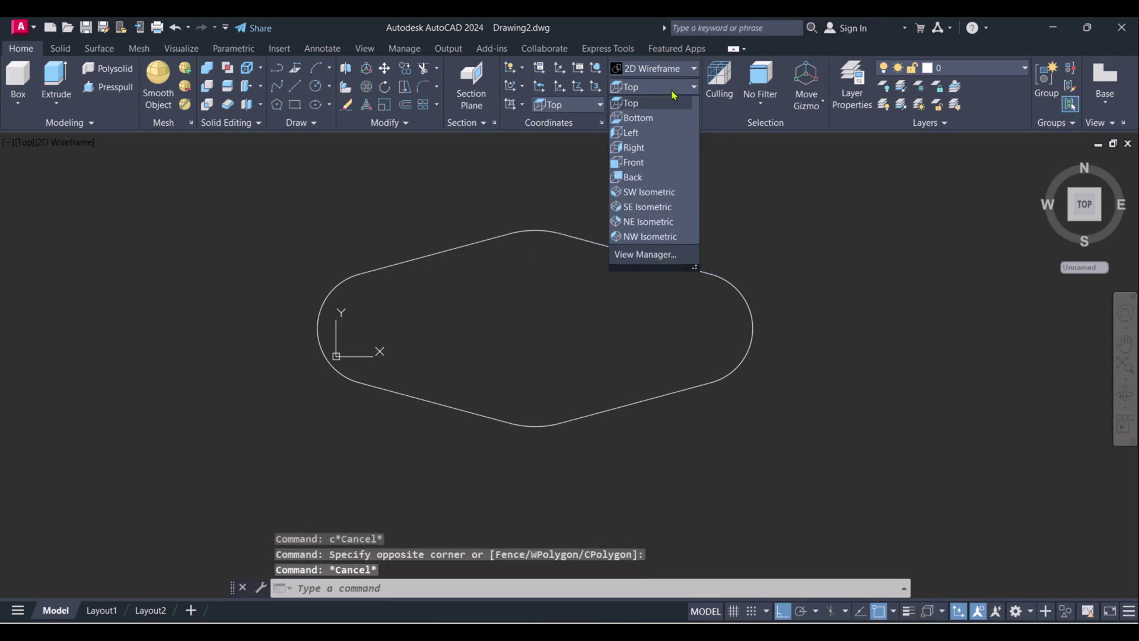
pyautogui.click(640, 193)
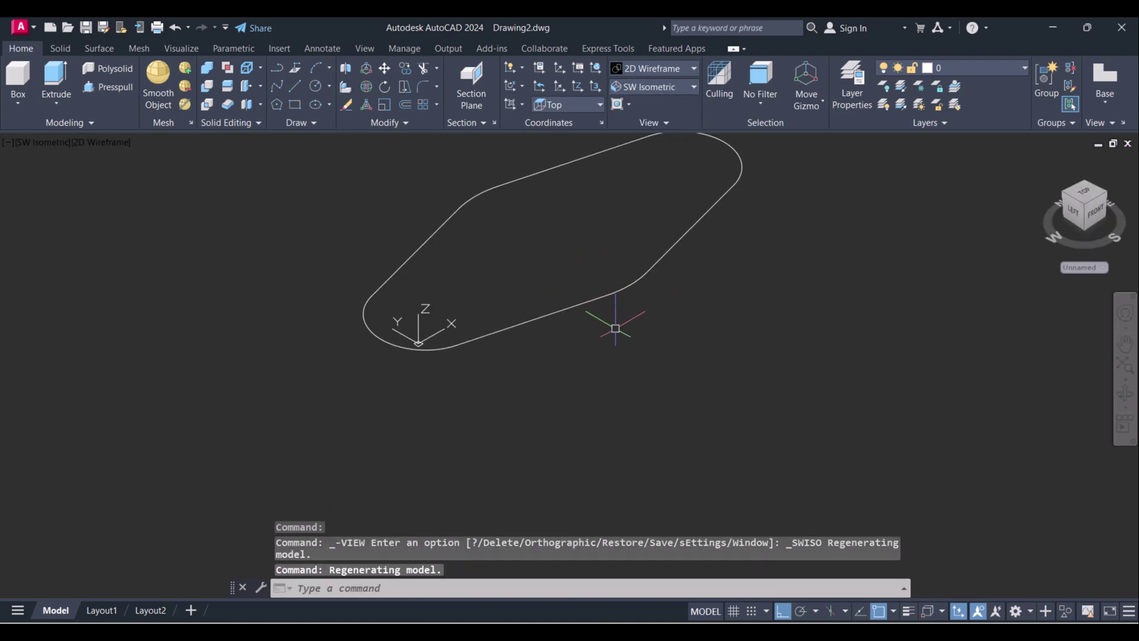
pyautogui.press('Escape')
pyautogui.click(528, 240)
pyautogui.click(507, 225)
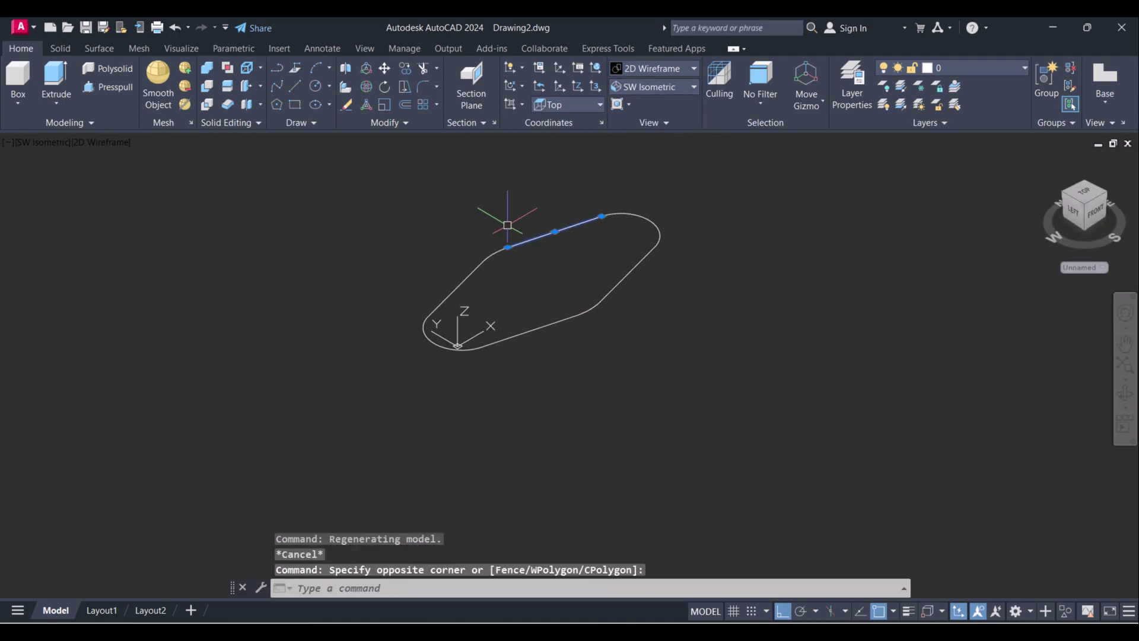
pyautogui.press('Escape')
pyautogui.scroll(2, 538, 264)
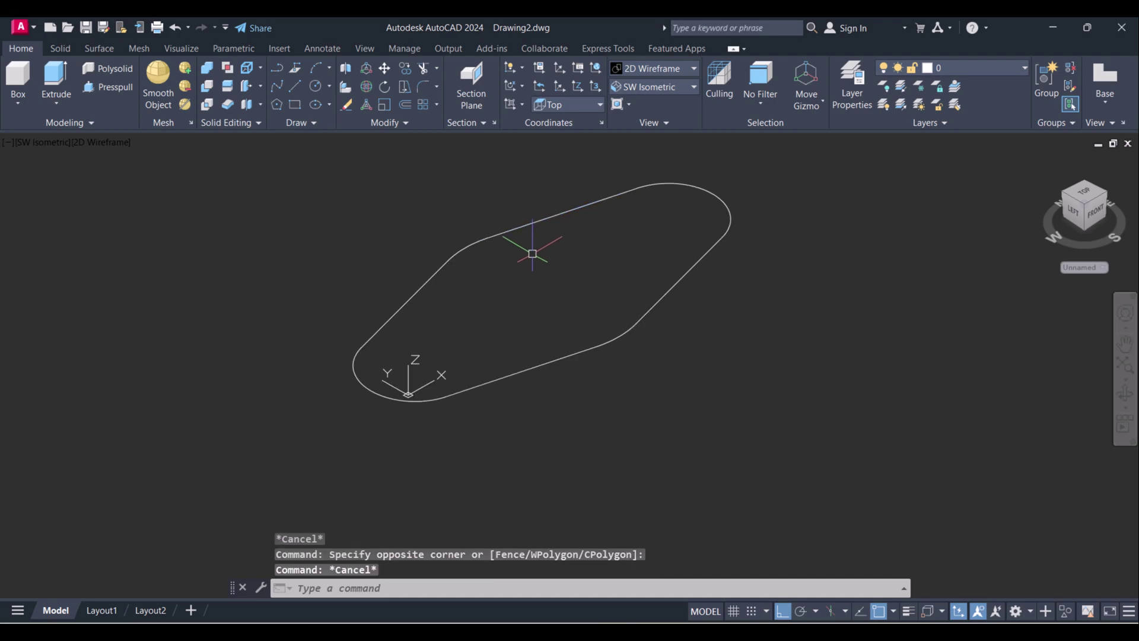
# Step: Convert the closed base outline into a single region
pyautogui.scroll(-2, 532, 253)
pyautogui.press('Escape')
pyautogui.write('reg')
pyautogui.press('Return')
pyautogui.click(331, 195)
pyautogui.click(898, 502)
pyautogui.press('Return')
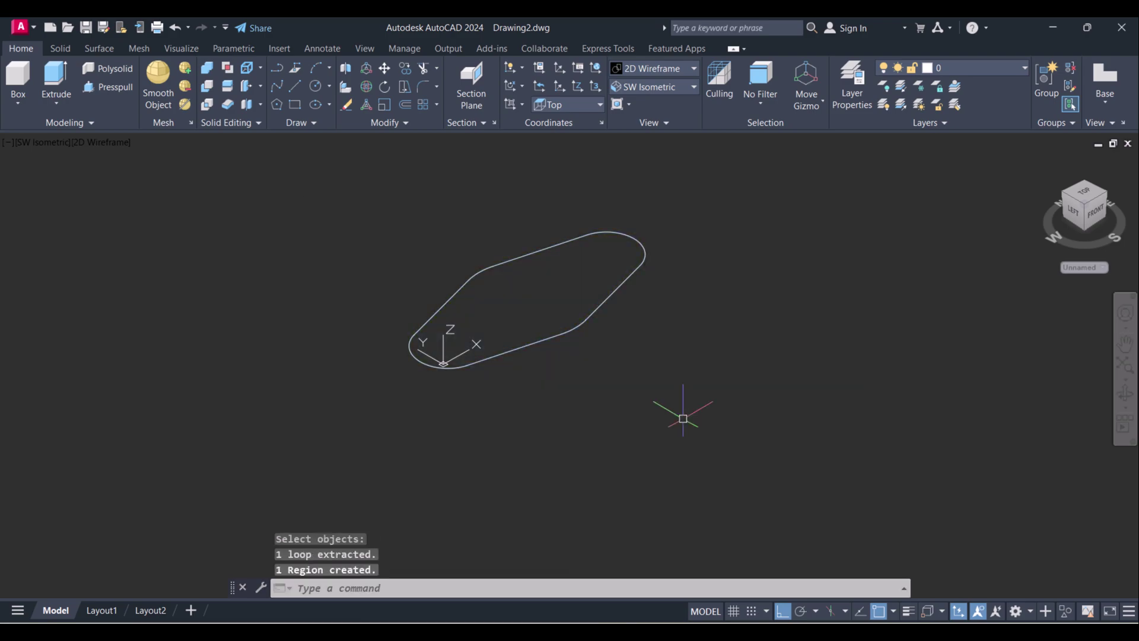
pyautogui.click(588, 318)
pyautogui.moveTo(554, 310); pyautogui.dragTo(570, 328, button='middle')
pyautogui.press('Escape')
pyautogui.scroll(2, 570, 329)
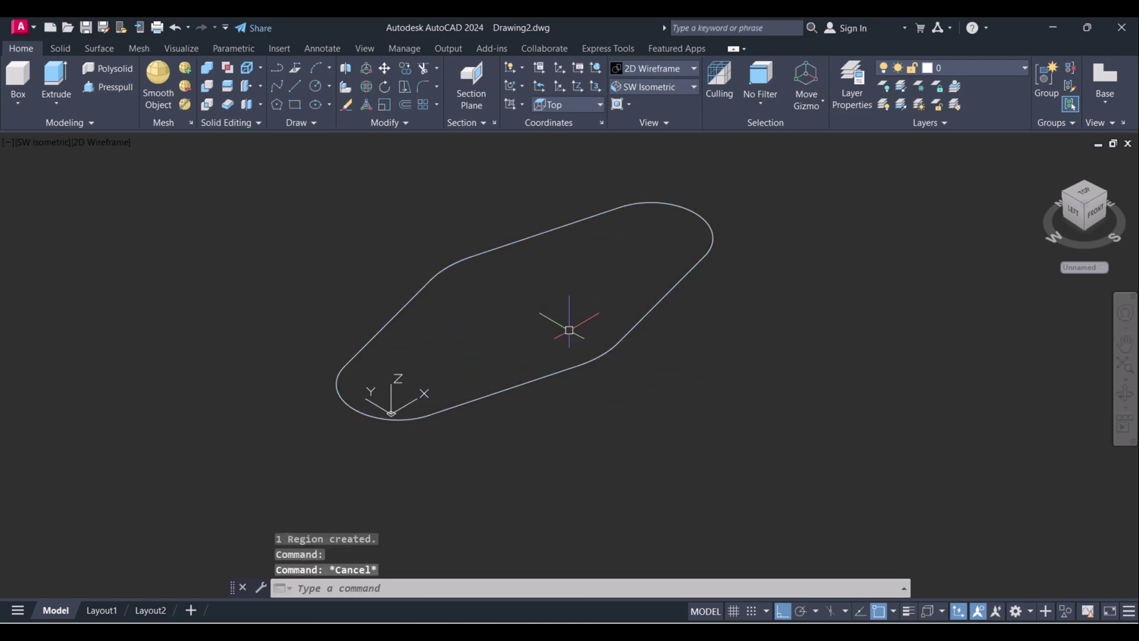
# Step: Extrude the base region upward to a solid with a height of 15
pyautogui.press('Escape')
pyautogui.click(55, 82)
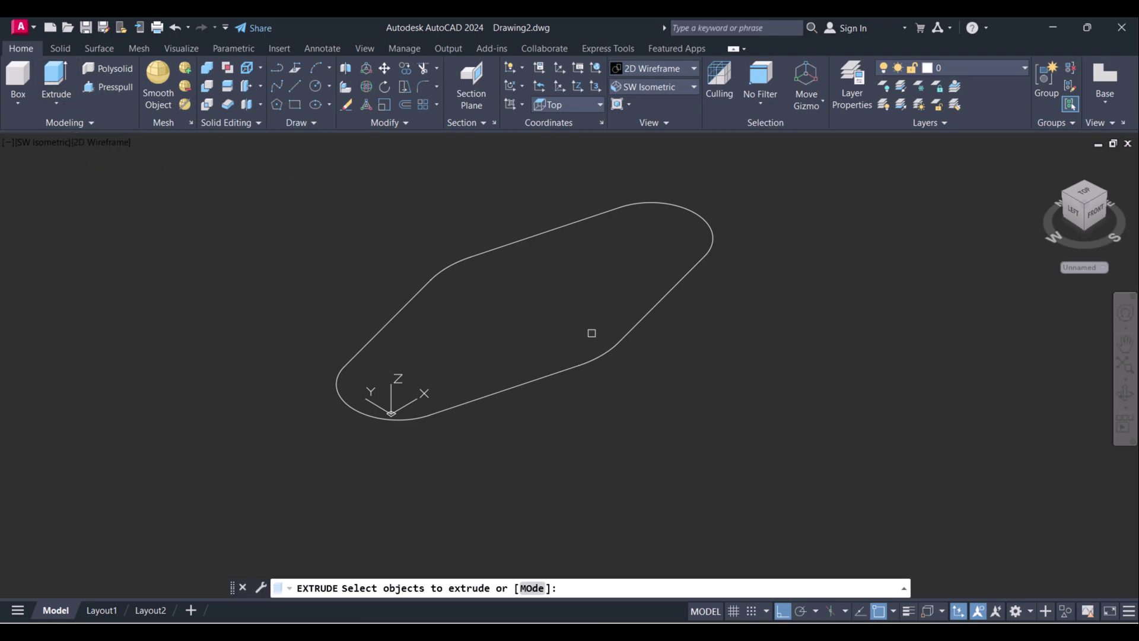
pyautogui.click(600, 358)
pyautogui.rightClick(601, 359)
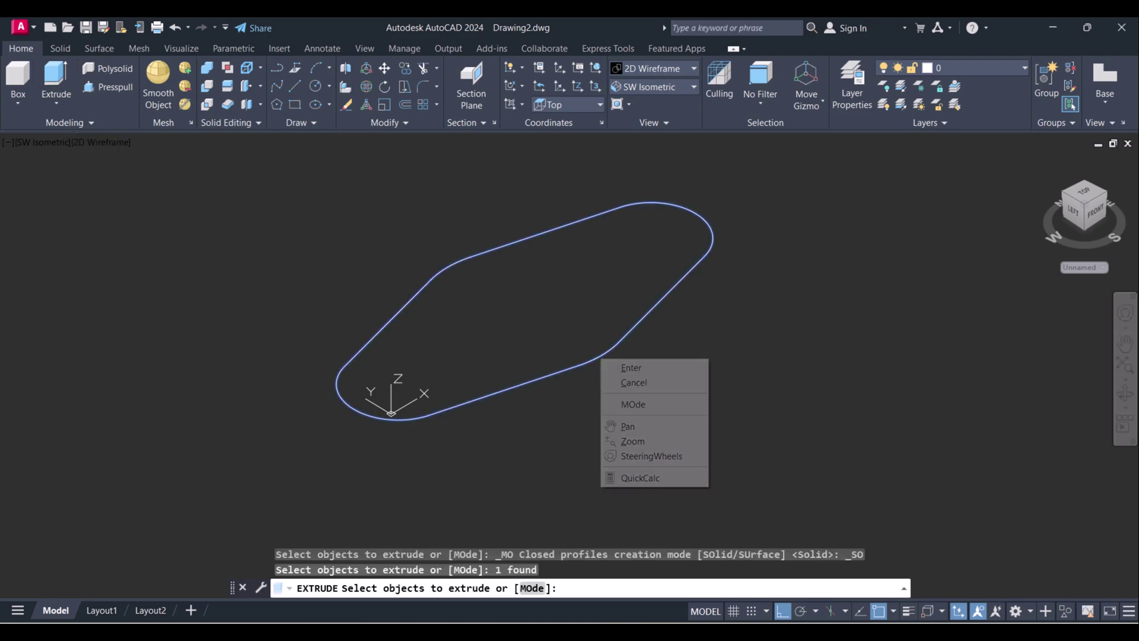
pyautogui.click(612, 368)
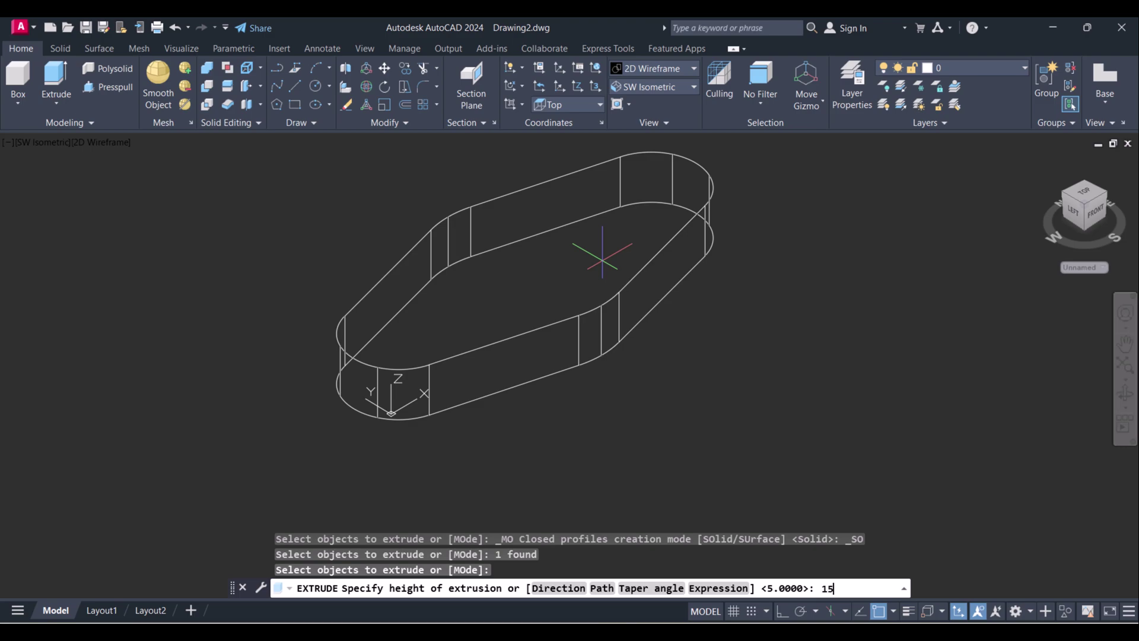
pyautogui.press('Return')
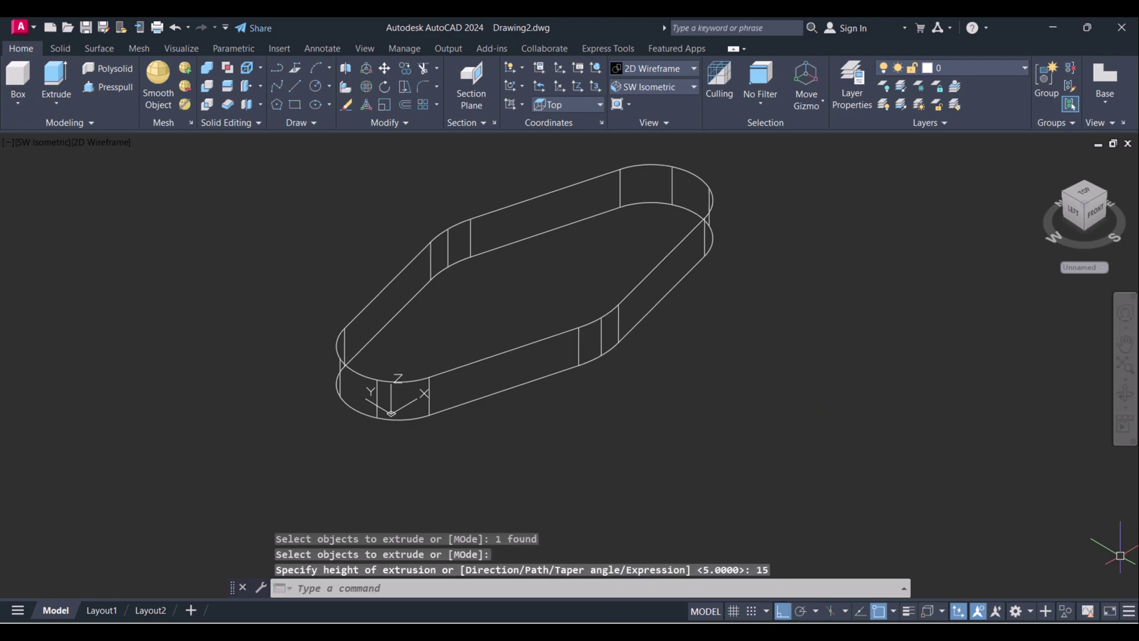
# Step: Consult the reference drawing and draw a 25 diameter circle on the base's top face, centred on the rounded end nearest the UCS icon
pyautogui.hotkey('alt', 'Tab')
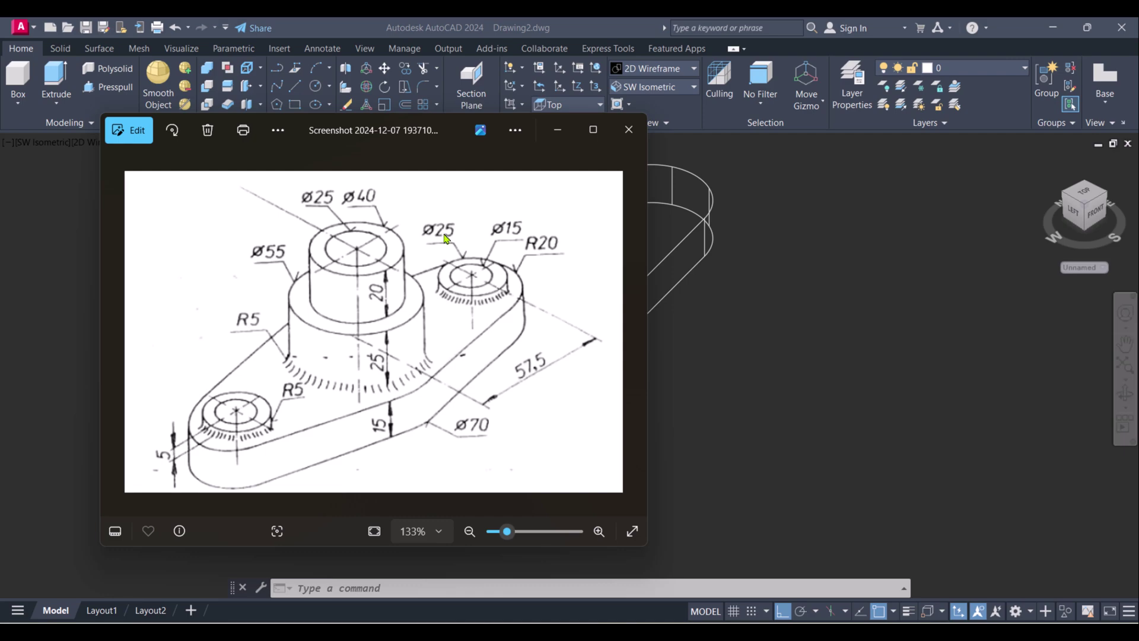
pyautogui.click(804, 383)
pyautogui.press('Escape')
pyautogui.write('c')
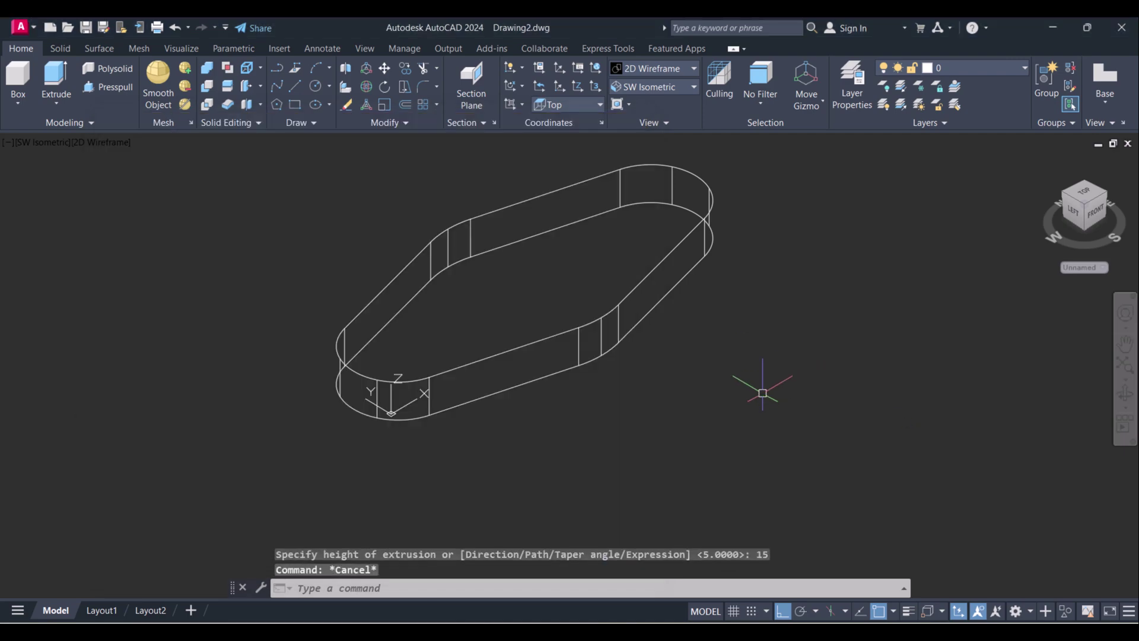
pyautogui.press('Return')
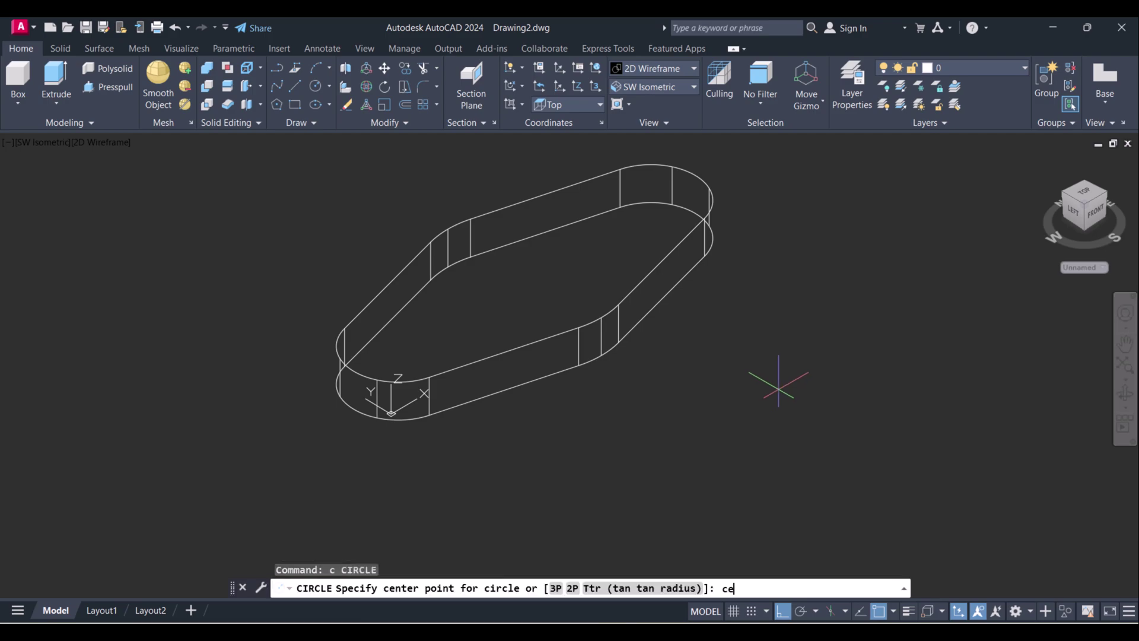
pyautogui.write('cen')
pyautogui.press('Return')
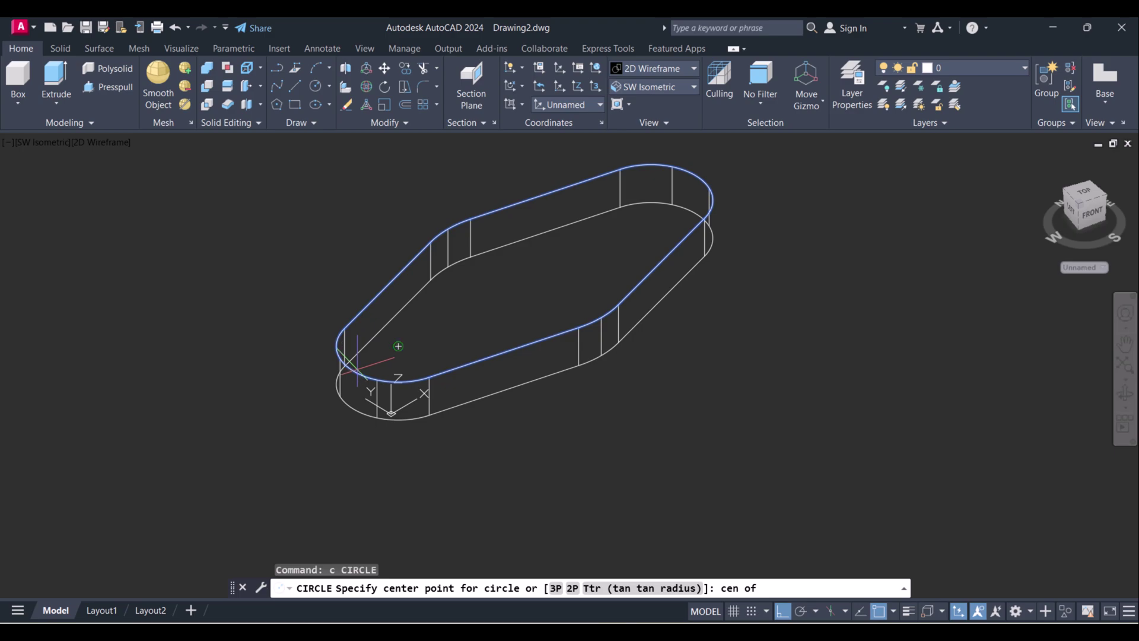
pyautogui.click(352, 368)
pyautogui.write('d')
pyautogui.press('Return')
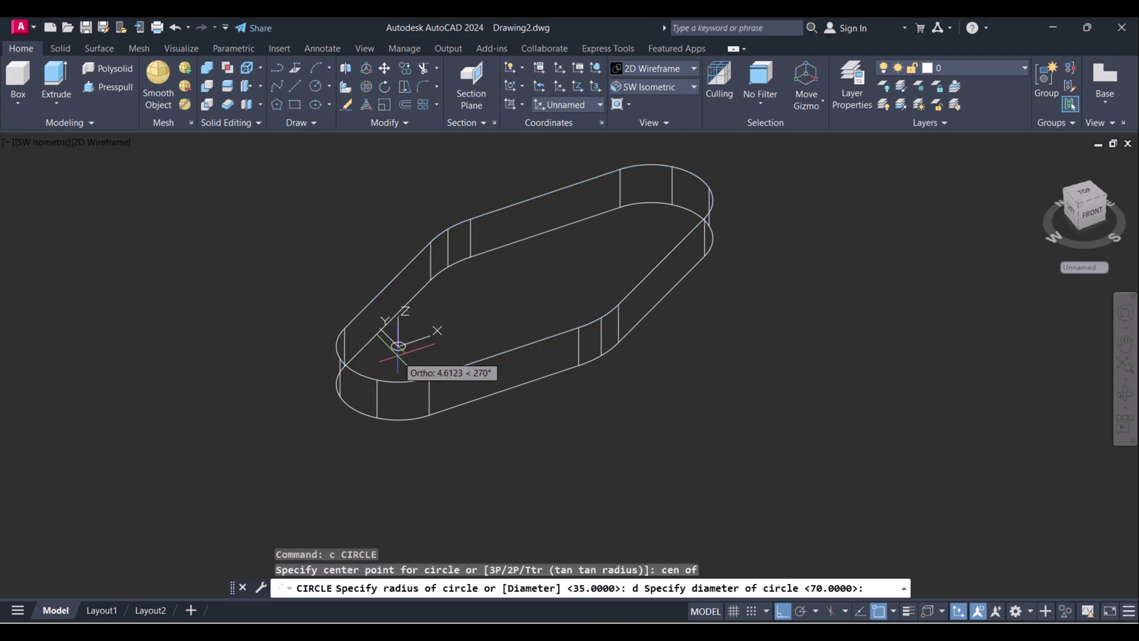
pyautogui.press('Return')
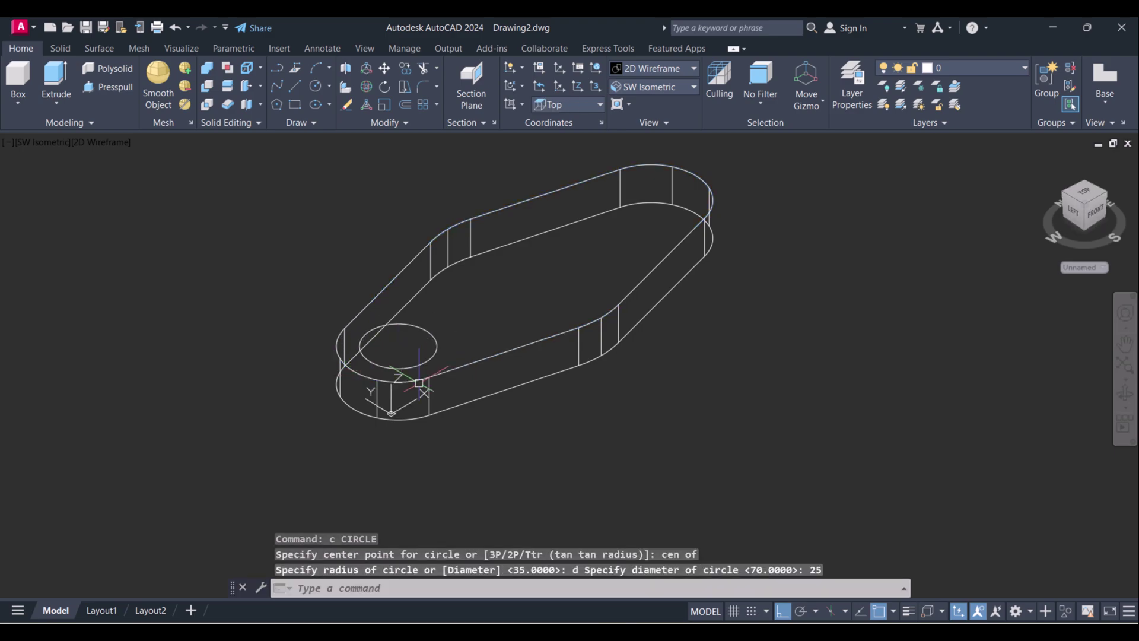
# Step: Draw a 15 diameter circle concentric with the 25 diameter circle on the base's top face
pyautogui.scroll(3, 421, 389)
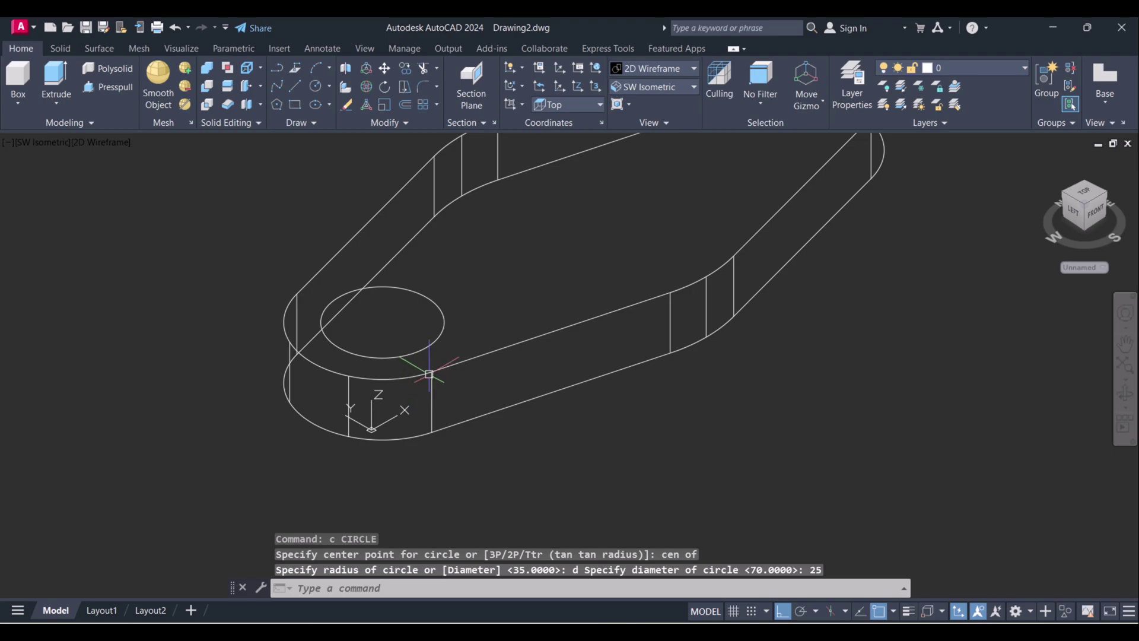
pyautogui.write('c')
pyautogui.press('Return')
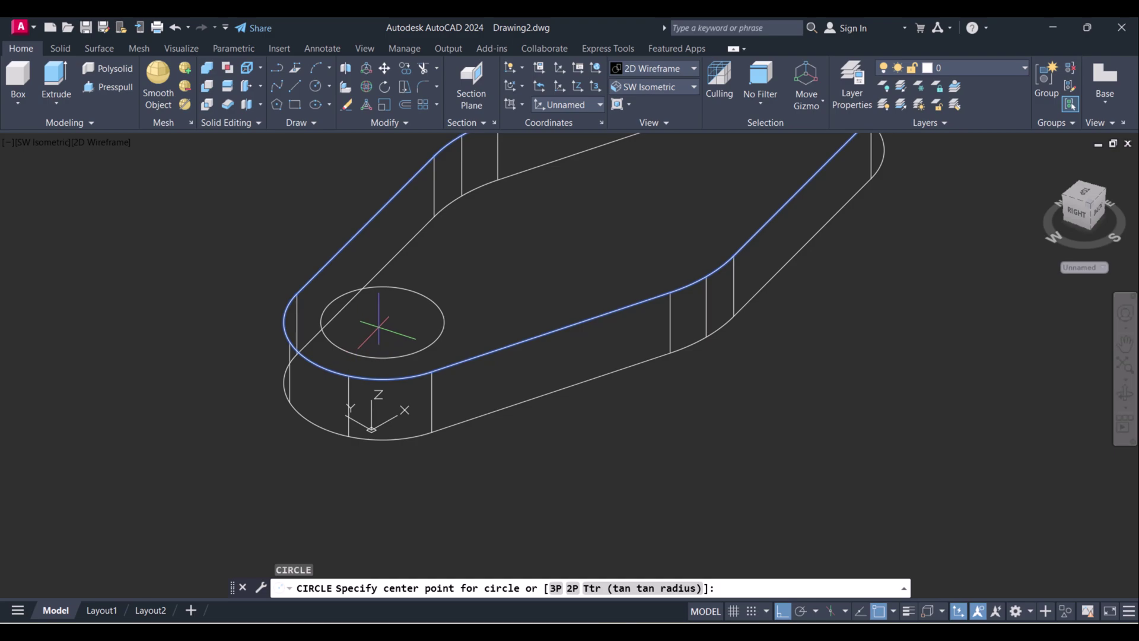
pyautogui.click(381, 323)
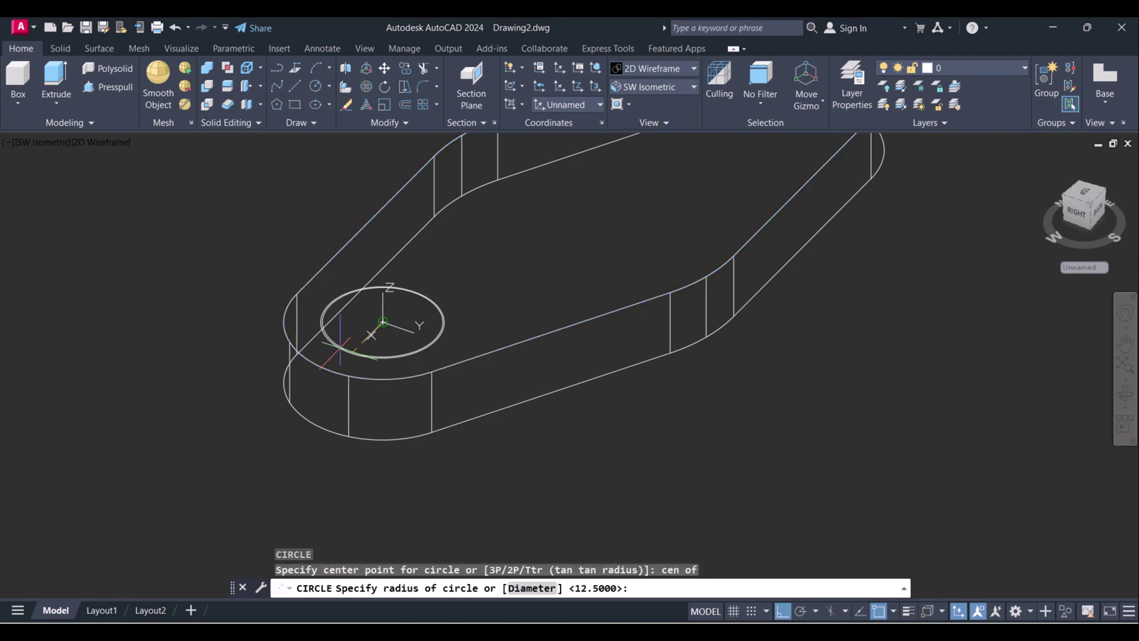
pyautogui.write('f')
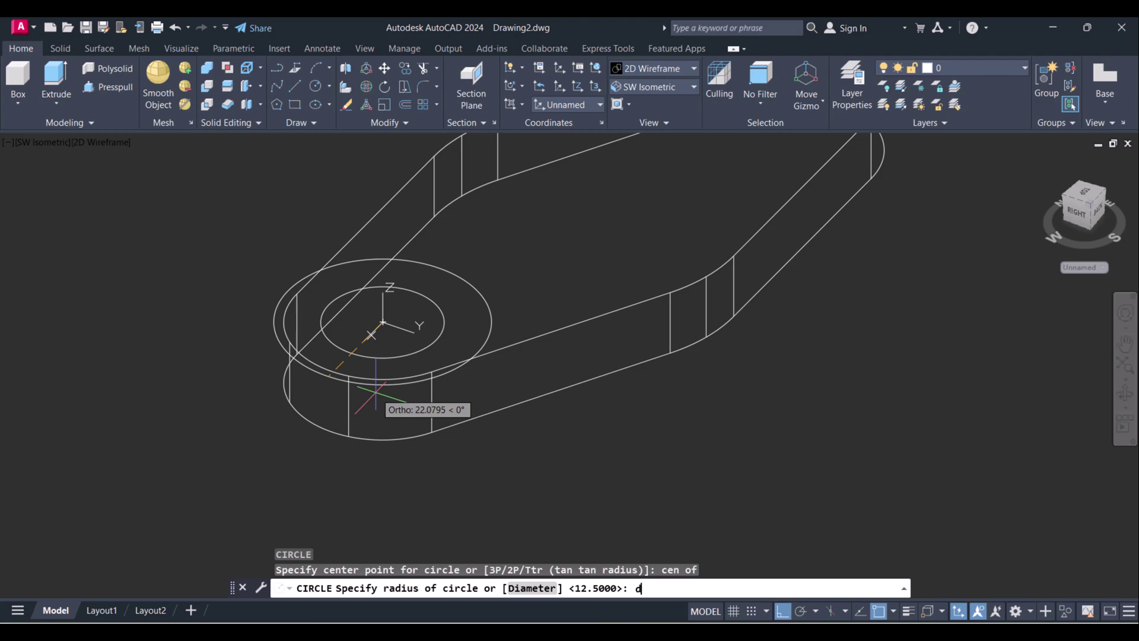
pyautogui.press('Return')
pyautogui.write('15')
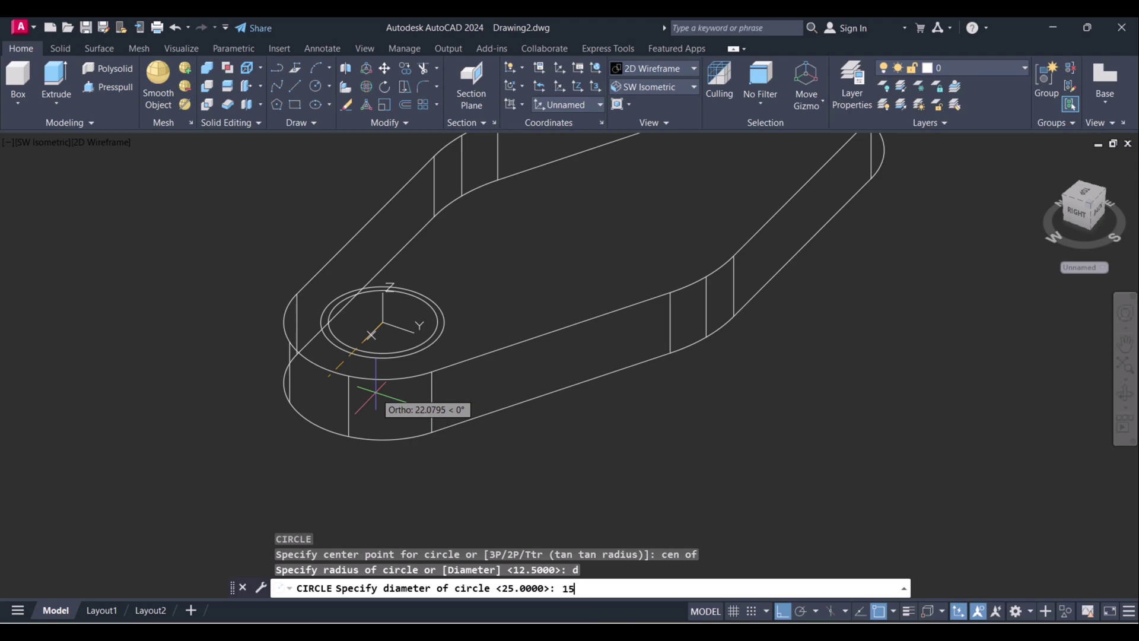
pyautogui.press('Return')
pyautogui.scroll(-2, 376, 393)
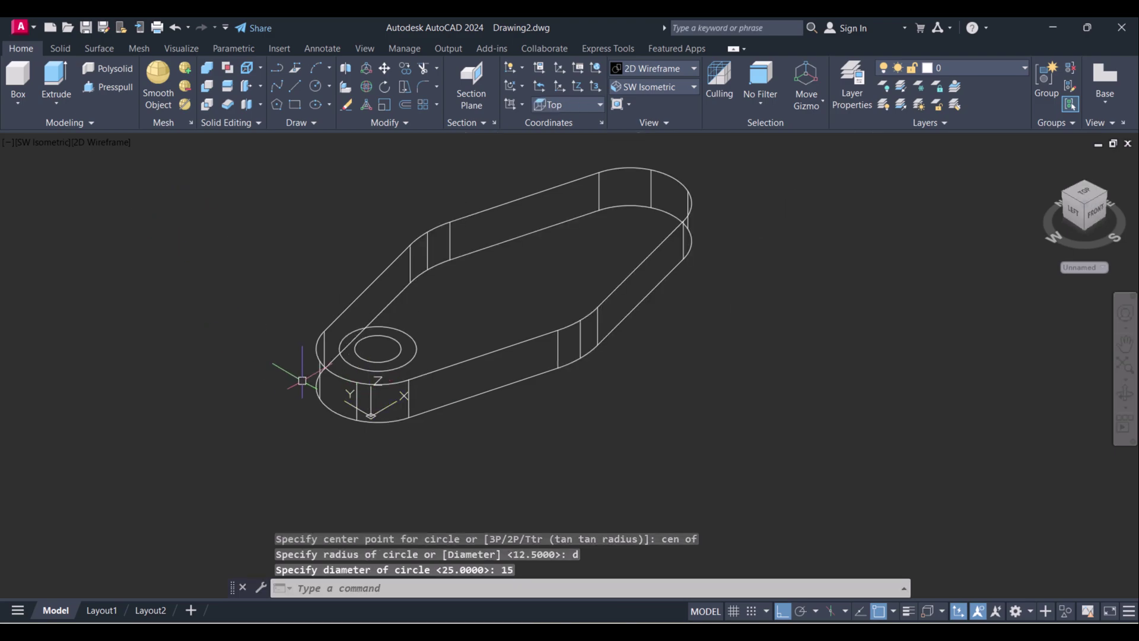
pyautogui.scroll(2, 280, 369)
pyautogui.scroll(-2, 373, 402)
pyautogui.press('Escape')
pyautogui.press('Escape')
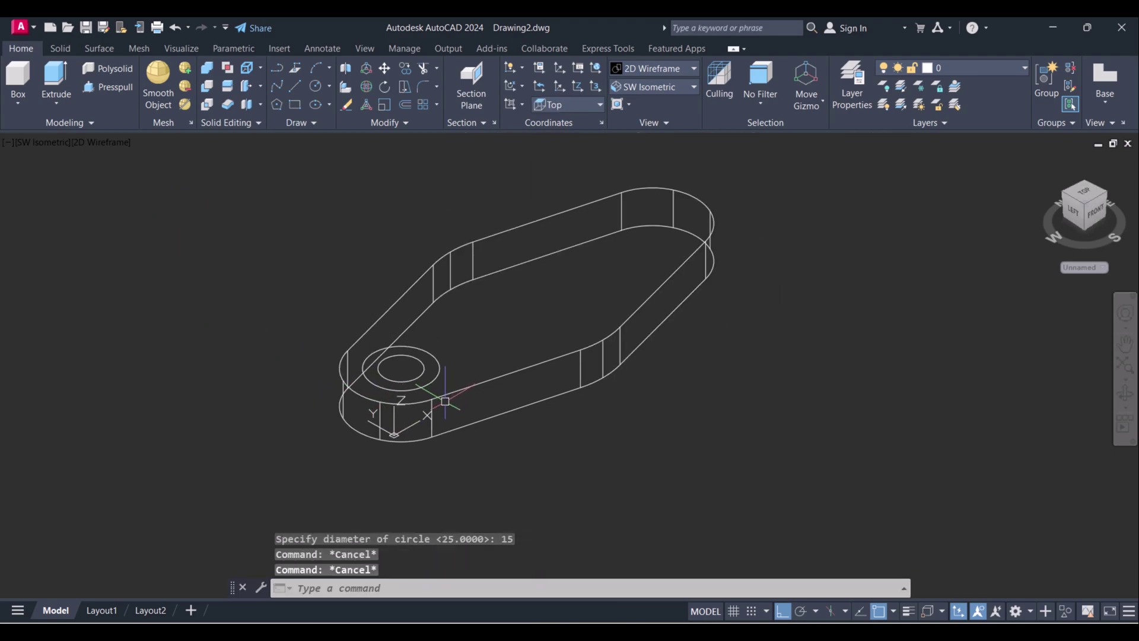
pyautogui.write('ect')
pyautogui.press('Escape')
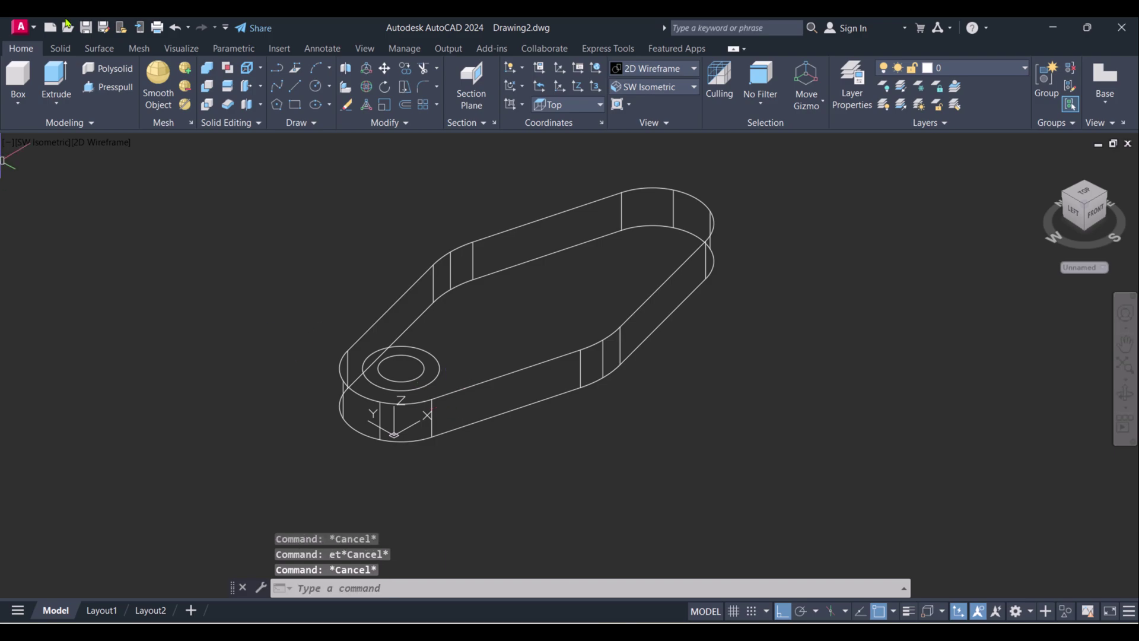
pyautogui.click(56, 77)
pyautogui.scroll(4, 454, 388)
pyautogui.click(415, 350)
pyautogui.click(338, 343)
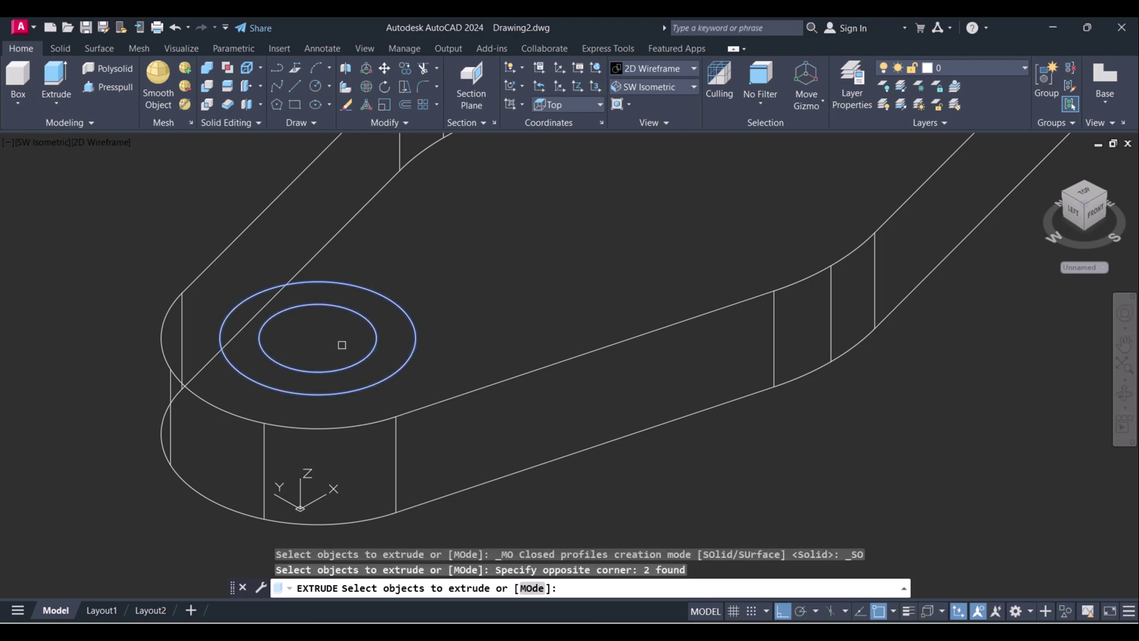
pyautogui.rightClick(343, 346)
pyautogui.press('Escape')
pyautogui.press('Escape')
pyautogui.press('Escape')
# Step: Erase the inner 15 diameter circle from the base's top face
pyautogui.write('e')
pyautogui.press('Return')
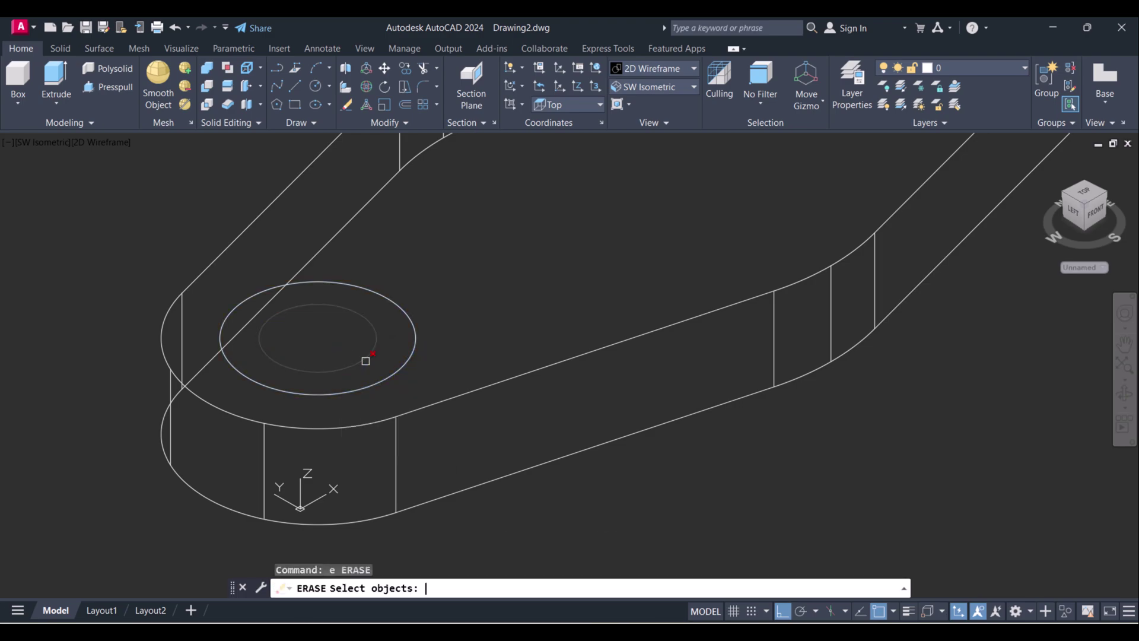
pyautogui.press('Escape')
pyautogui.write('E')
pyautogui.press('Return')
pyautogui.press('Escape')
pyautogui.press('Escape')
pyautogui.write('e')
pyautogui.press('Return')
pyautogui.click(356, 359)
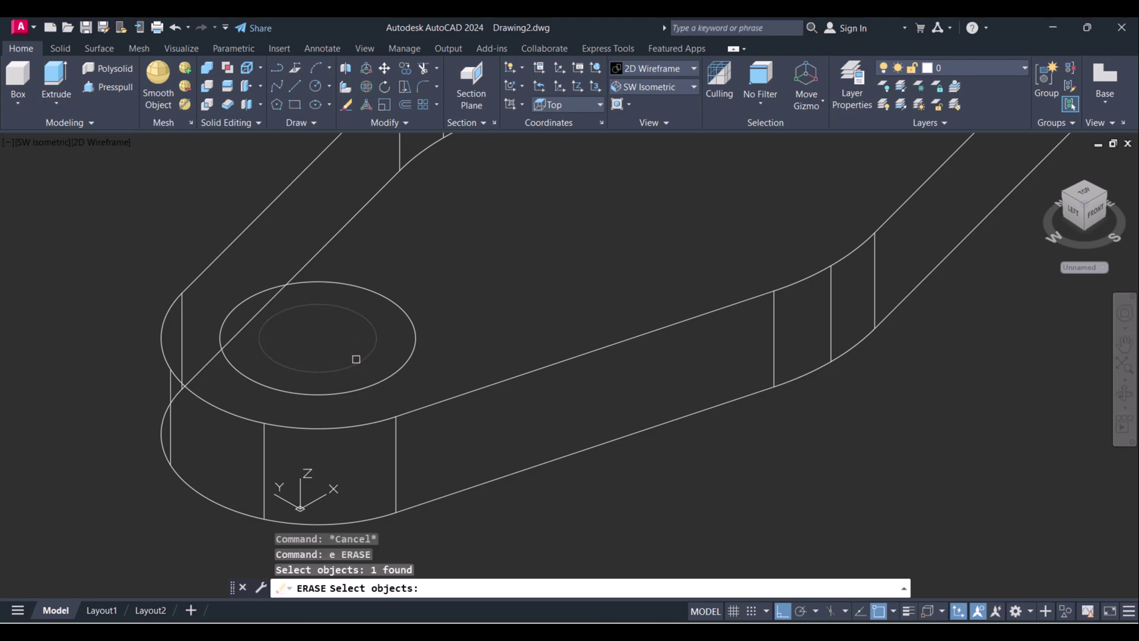
pyautogui.press('Return')
pyautogui.scroll(-4, 356, 359)
pyautogui.moveTo(366, 359); pyautogui.dragTo(352, 368, button='middle')
pyautogui.press('Escape')
# Step: Extrude the 25 diameter circle upward by 5 to form a boss on the base
pyautogui.click(51, 97)
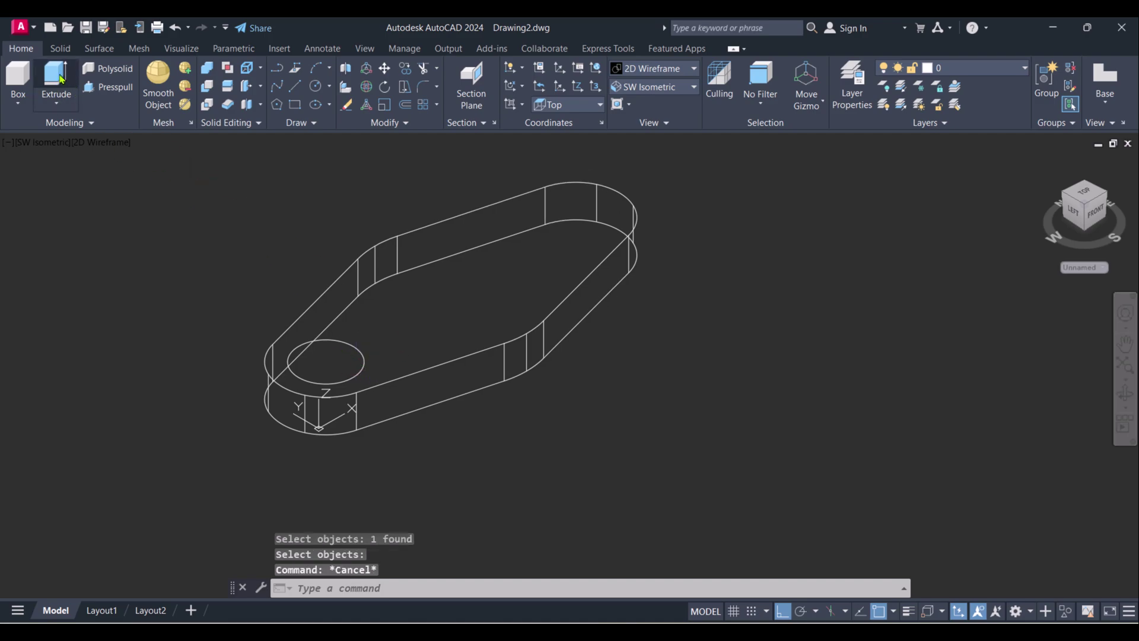
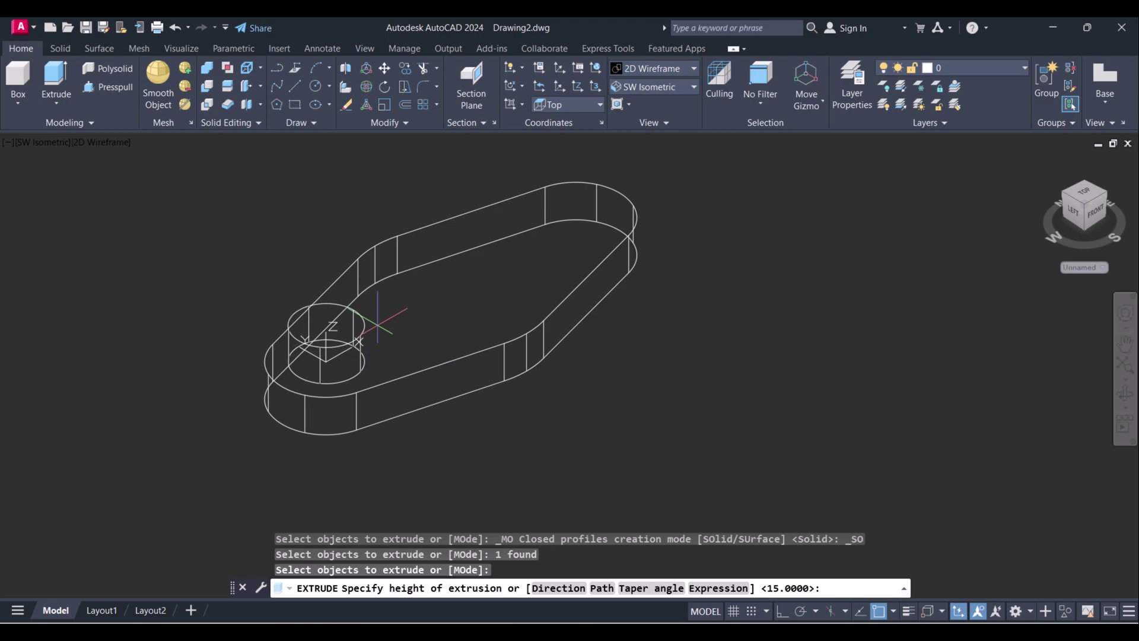
pyautogui.write('5')
pyautogui.press('Return')
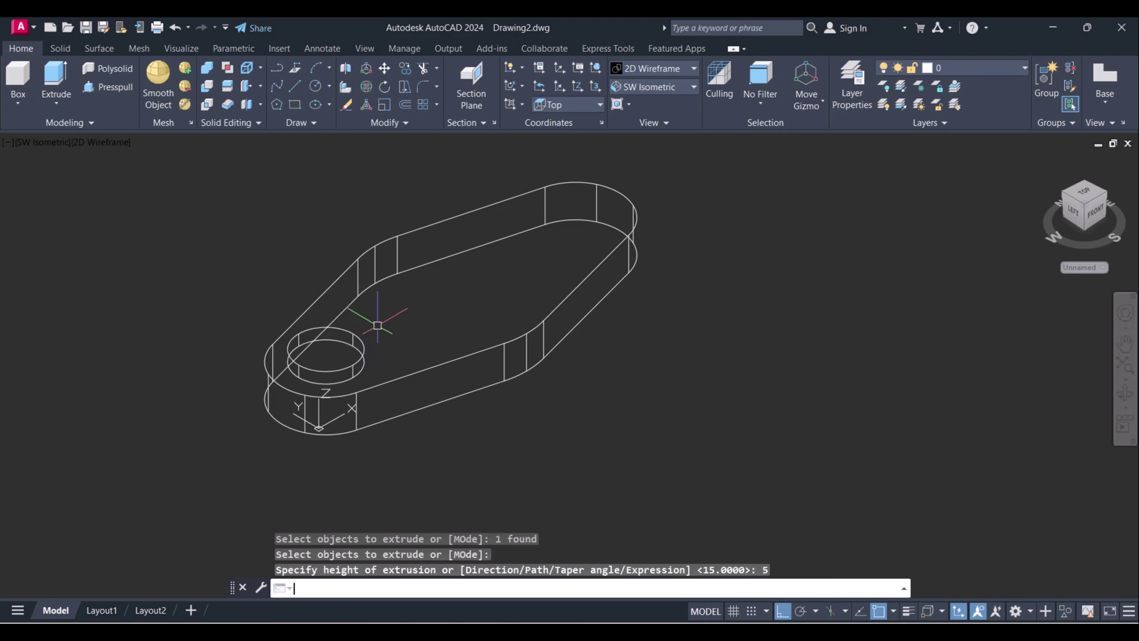
pyautogui.press('Escape')
pyautogui.press('Escape')
# Step: Copy the 5 high boss from its bottom centre to the top-face centre of the opposite rounded end
pyautogui.write('co')
pyautogui.press('Return')
pyautogui.click(355, 335)
pyautogui.press('Return')
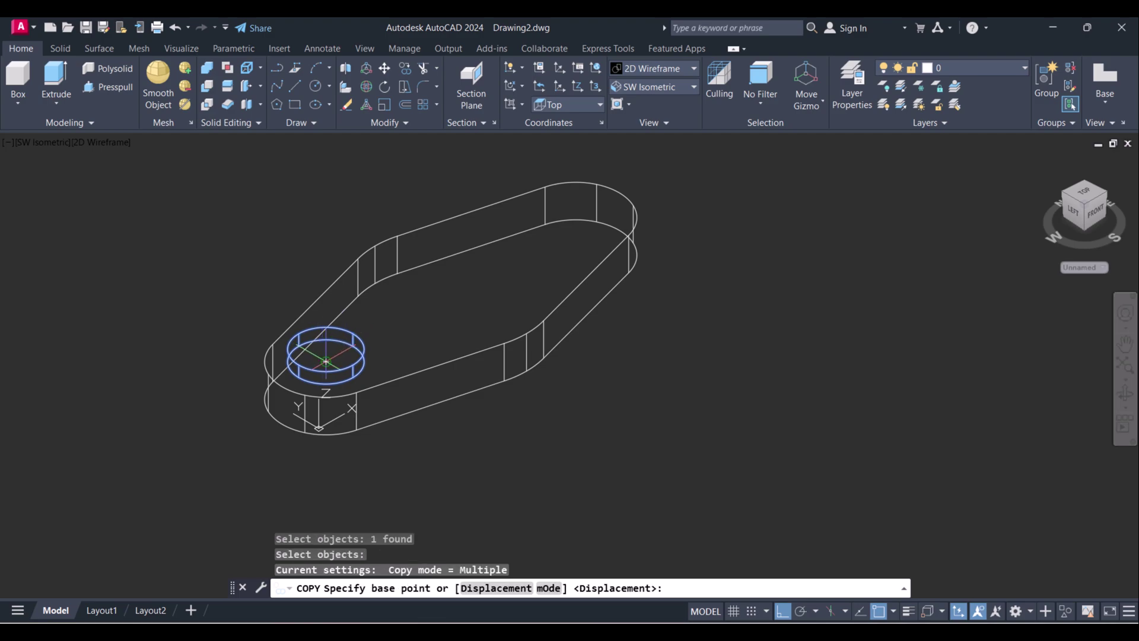
pyautogui.click(326, 362)
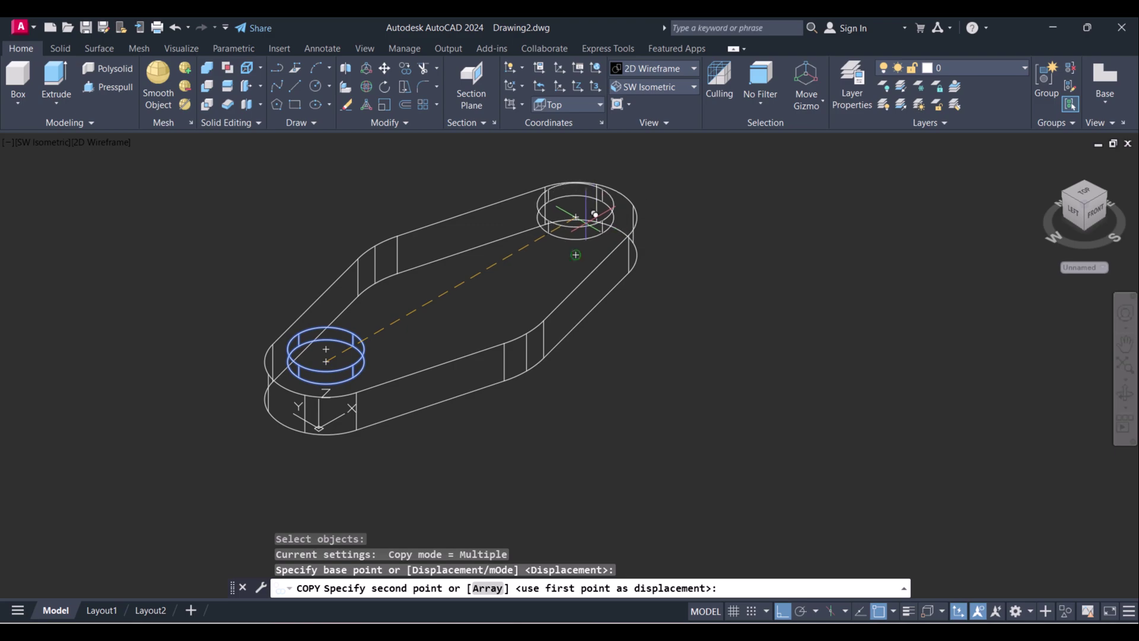
pyautogui.click(584, 210)
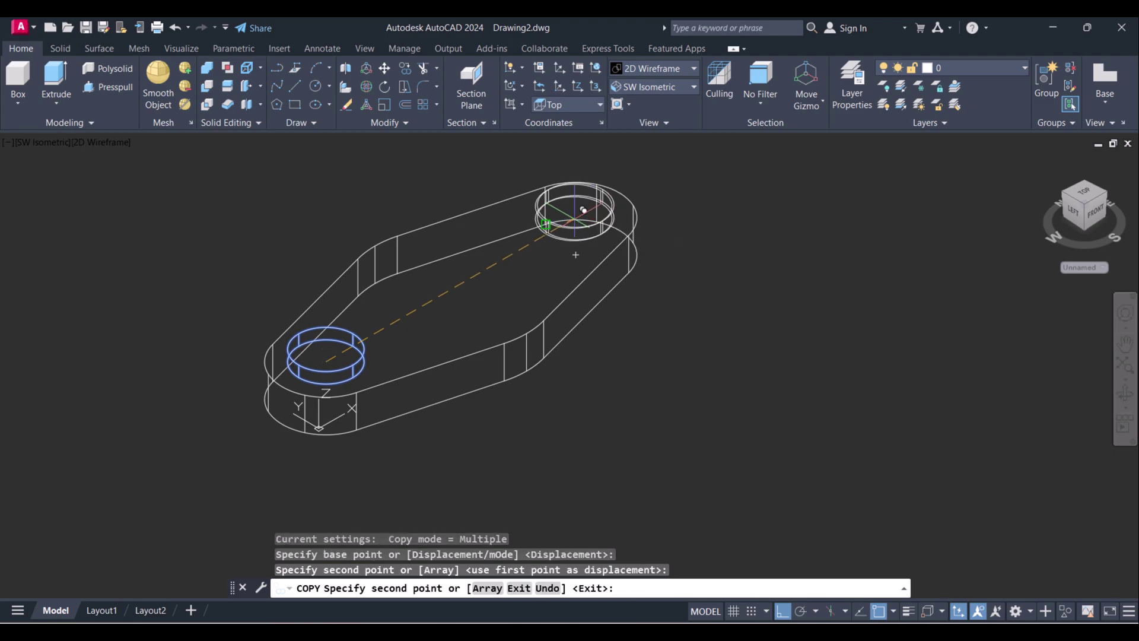
pyautogui.press('Escape')
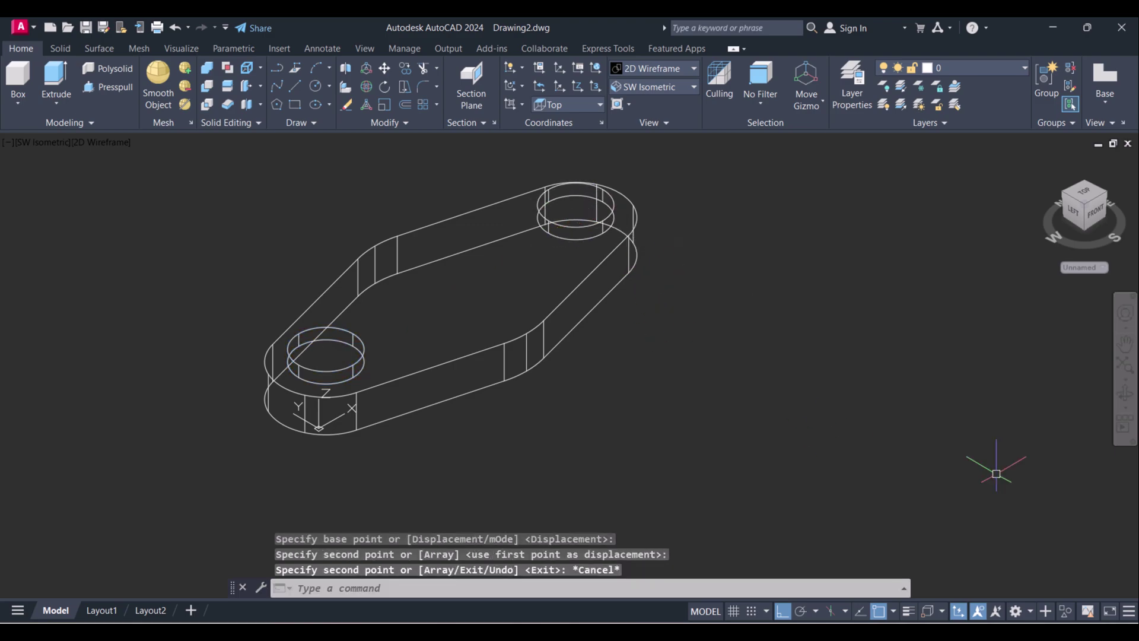
# Step: Display the model in the Conceptual visual style
pyautogui.click(667, 64)
pyautogui.click(705, 98)
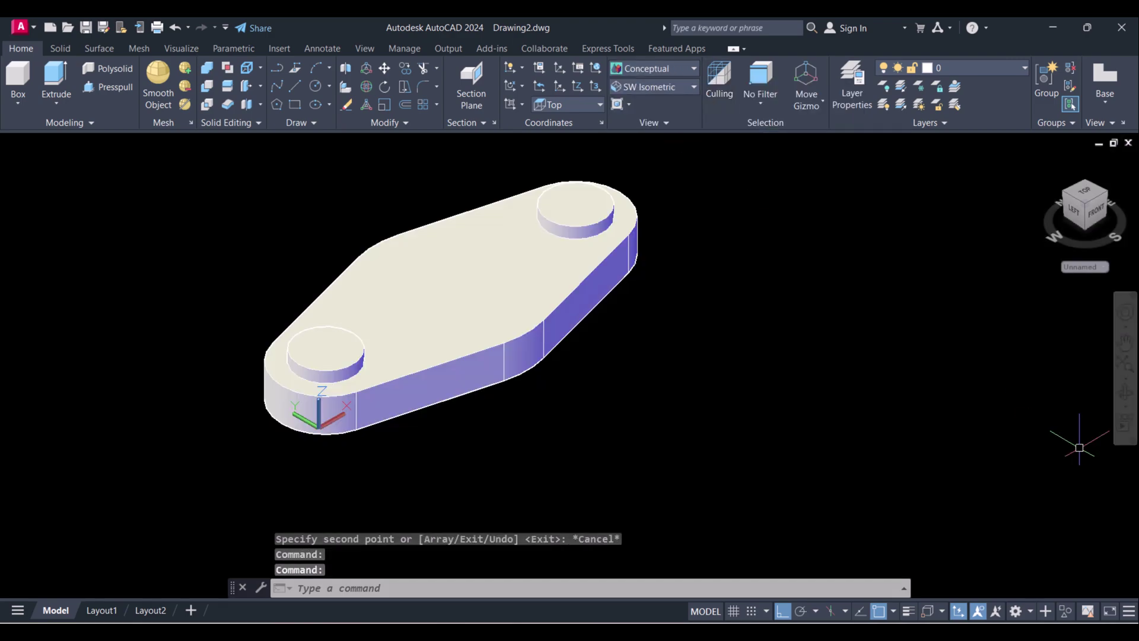
# Step: Orbit the model to inspect both end bosses and check the central cylinder's dimensions in the reference drawing
pyautogui.click(1125, 394)
pyautogui.moveTo(476, 413); pyautogui.dragTo(479, 380)
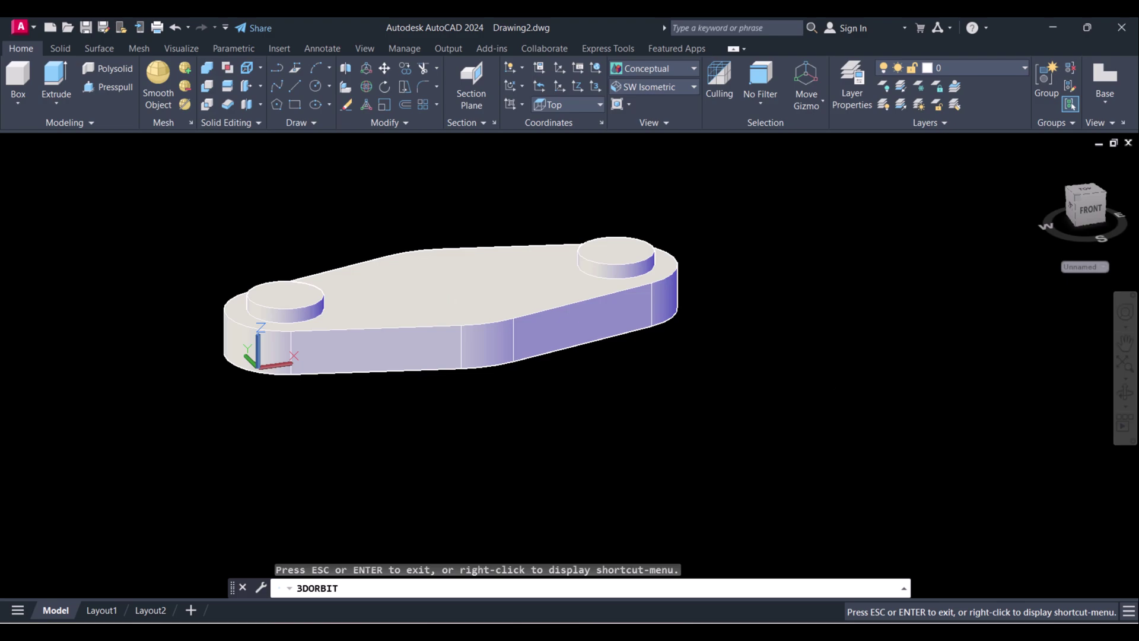
pyautogui.hotkey('alt', 'Tab')
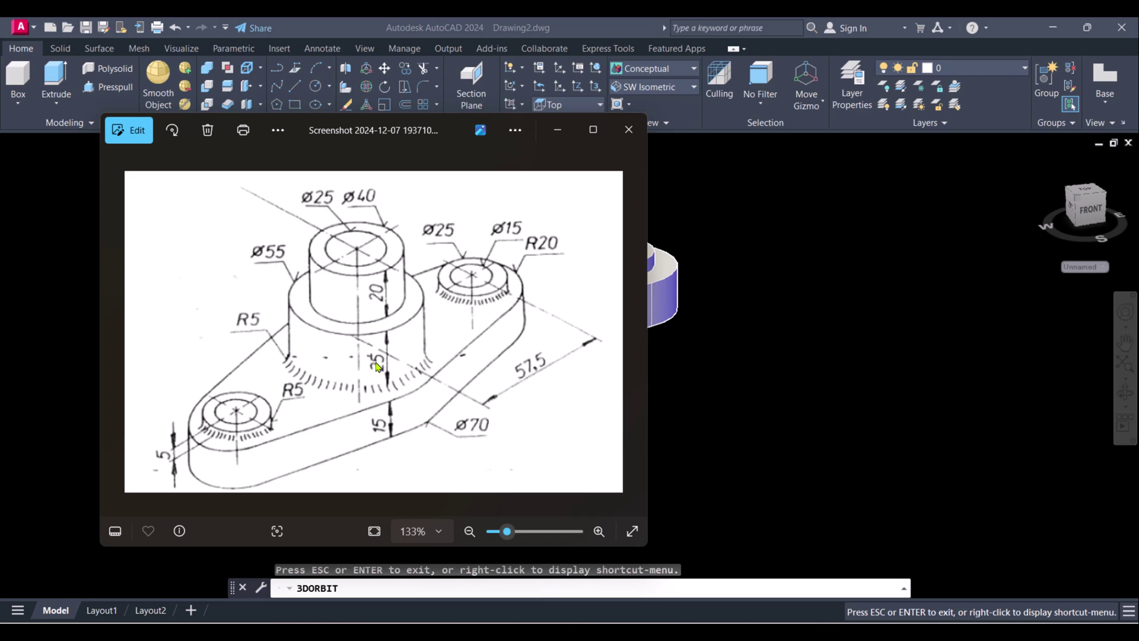
pyautogui.click(922, 486)
pyautogui.press('Escape')
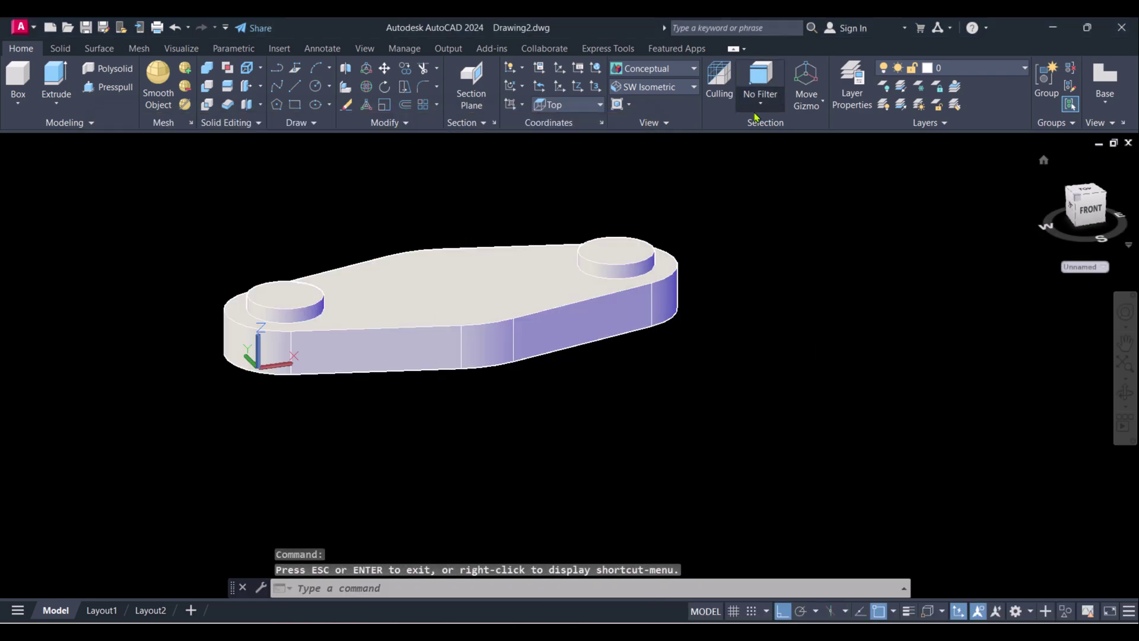
# Step: Return the model to the SW Isometric view and display it in the 2D Wireframe visual style
pyautogui.click(658, 88)
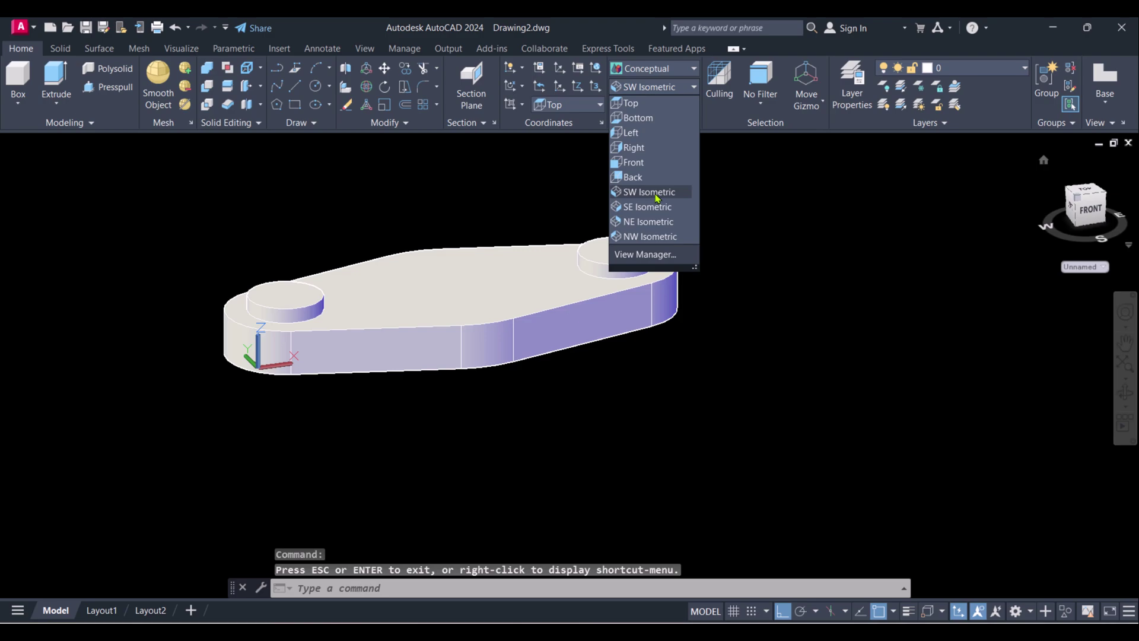
pyautogui.click(657, 197)
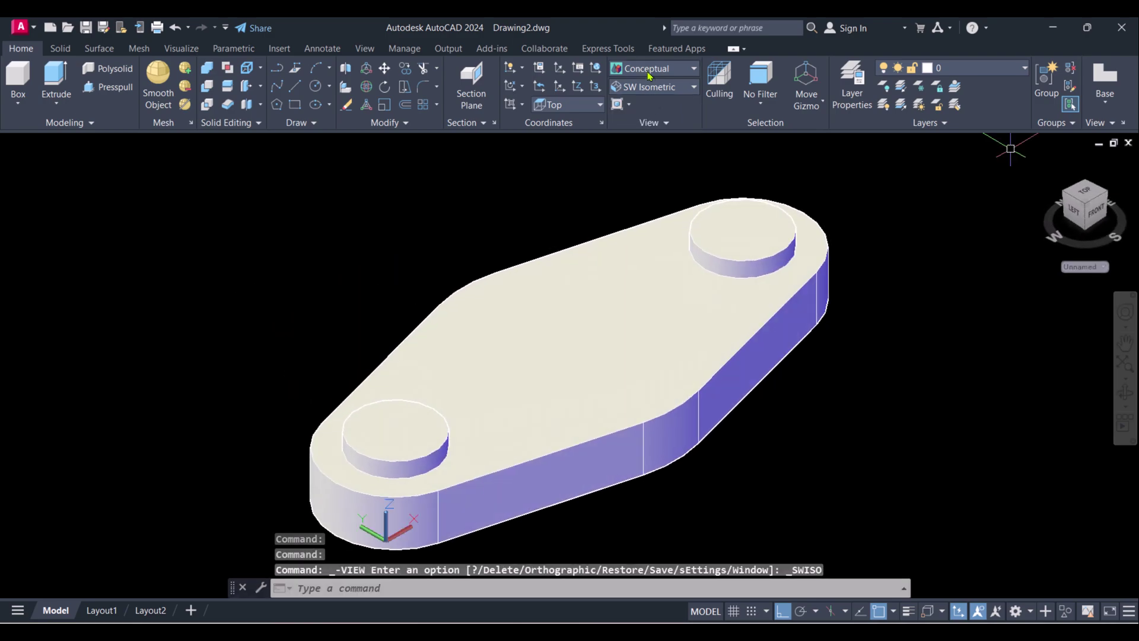
pyautogui.click(650, 72)
pyautogui.click(636, 98)
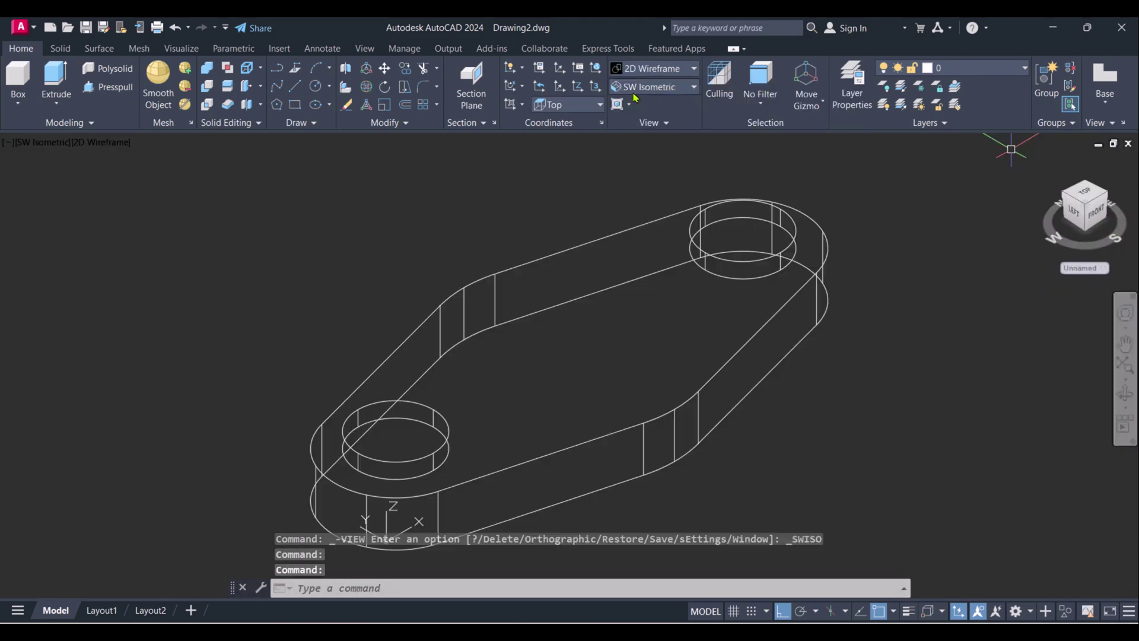
# Step: Draw a 55 diameter circle on the base's top face, centred on the large middle arc
pyautogui.write('c')
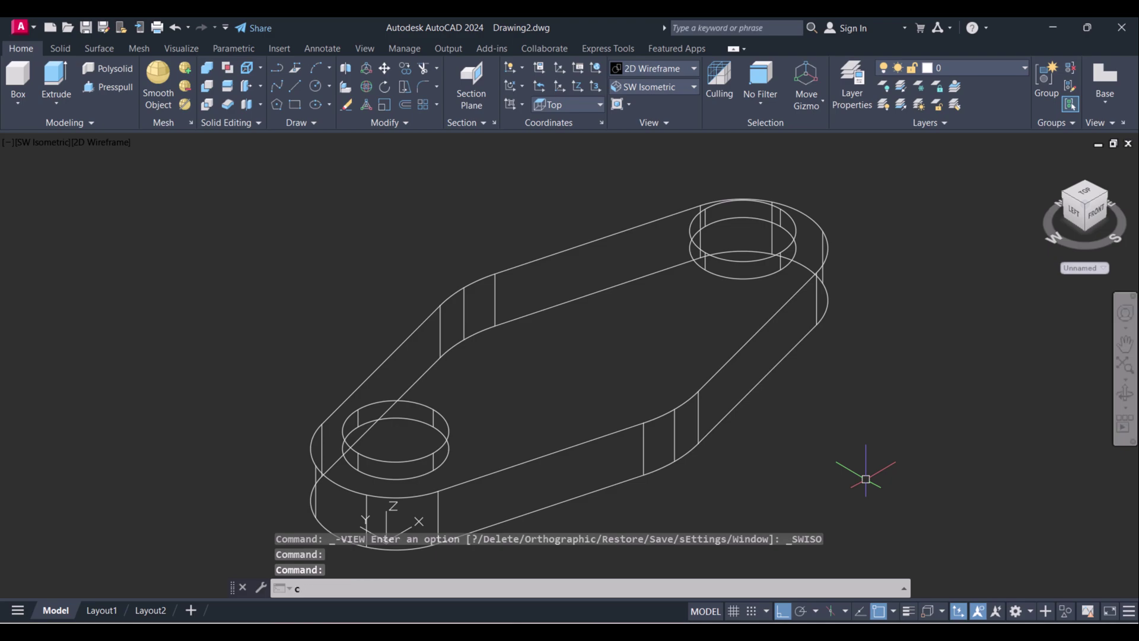
pyautogui.press('Return')
pyautogui.write('cen')
pyautogui.press('Return')
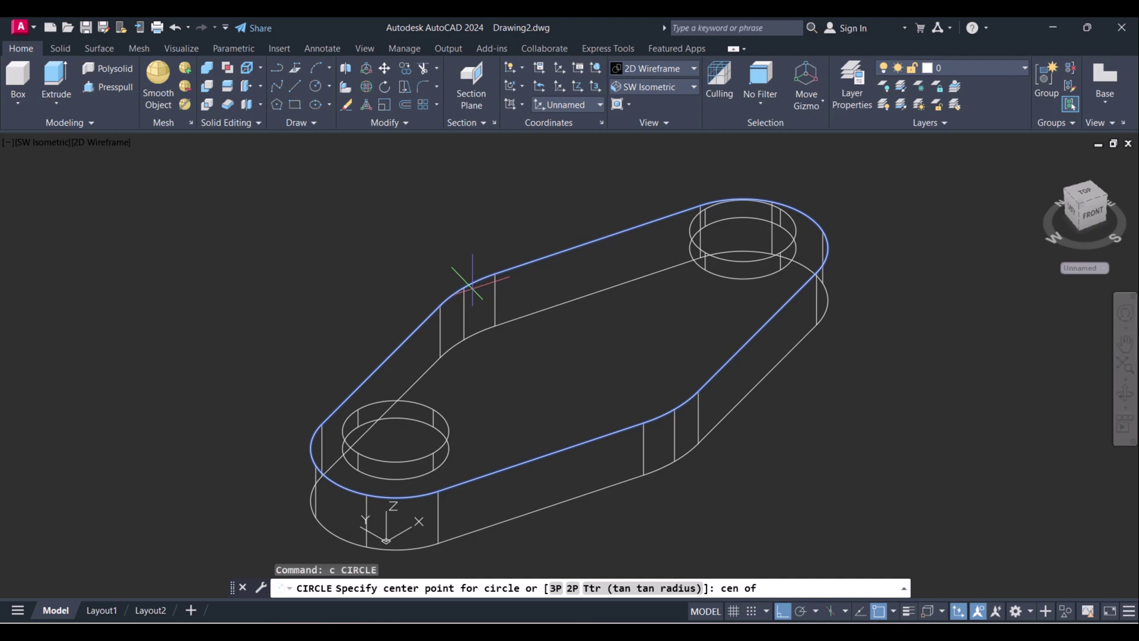
pyautogui.click(476, 287)
pyautogui.write('d')
pyautogui.press('Return')
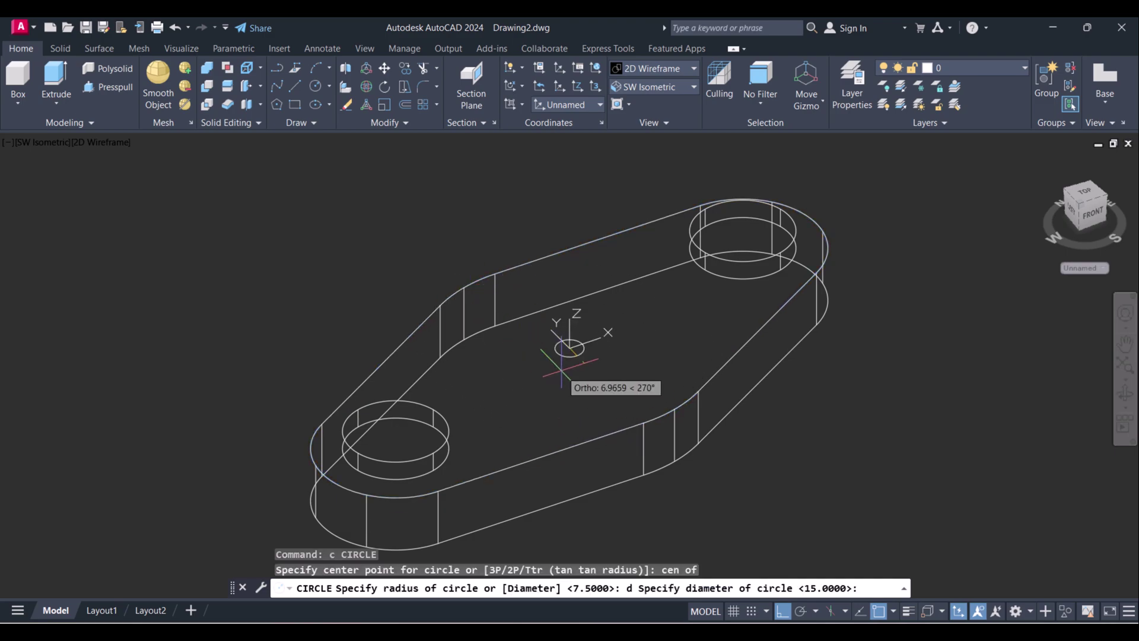
pyautogui.press('Return')
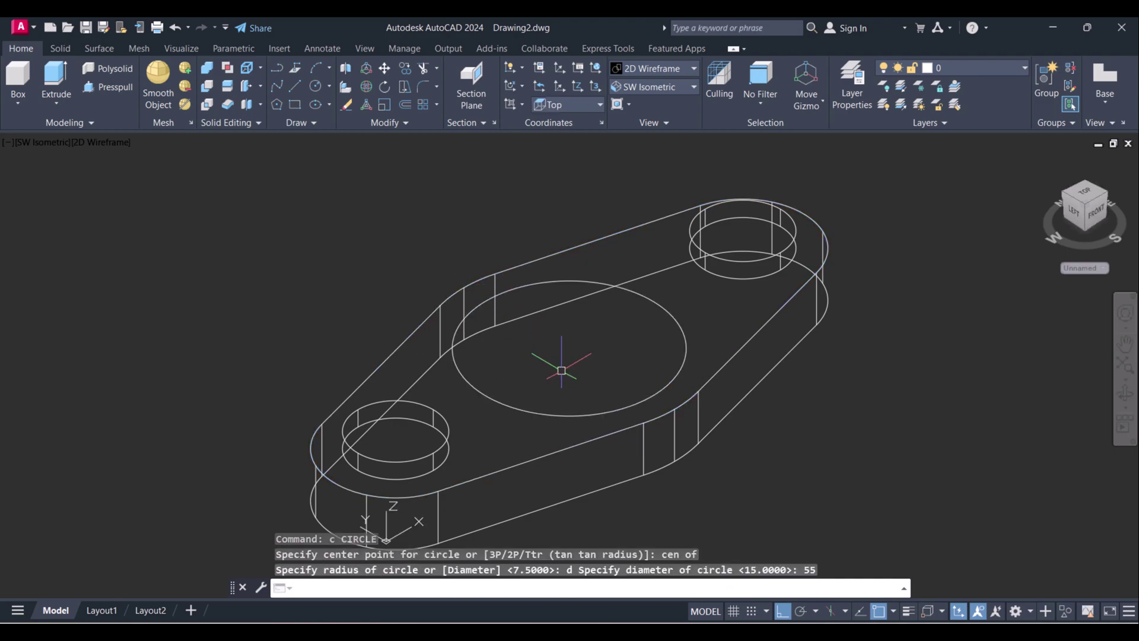
pyautogui.press('Escape')
# Step: Extrude the 55 diameter circle upward by 25 to form the lower central cylinder
pyautogui.click(55, 77)
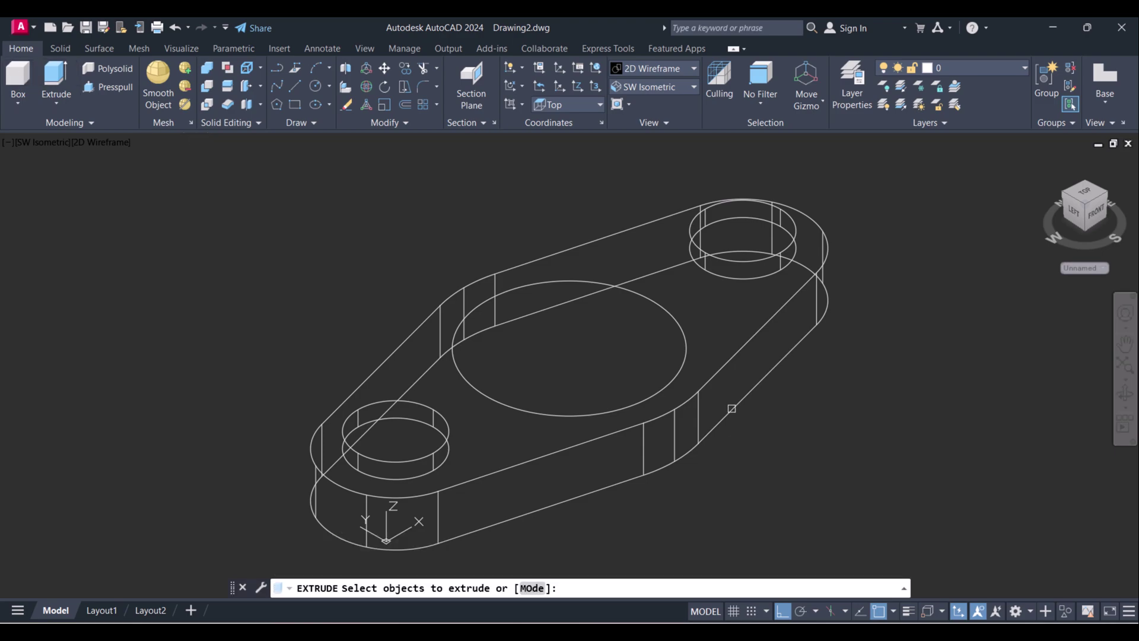
pyautogui.click(686, 338)
pyautogui.rightClick(683, 344)
pyautogui.click(692, 352)
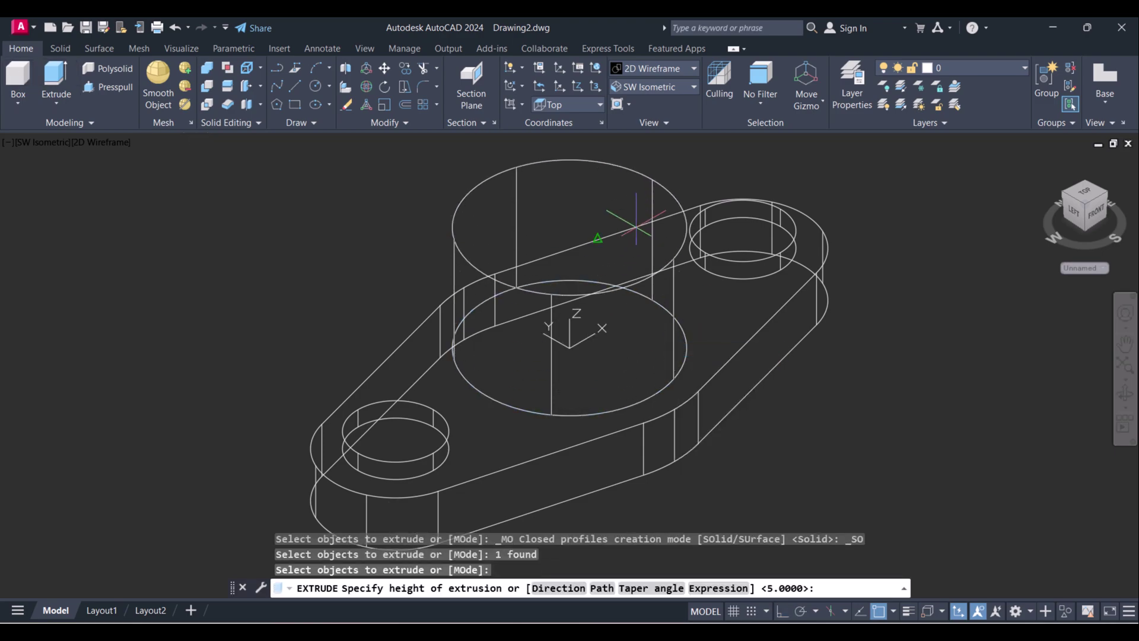
pyautogui.write('25')
pyautogui.press('Return')
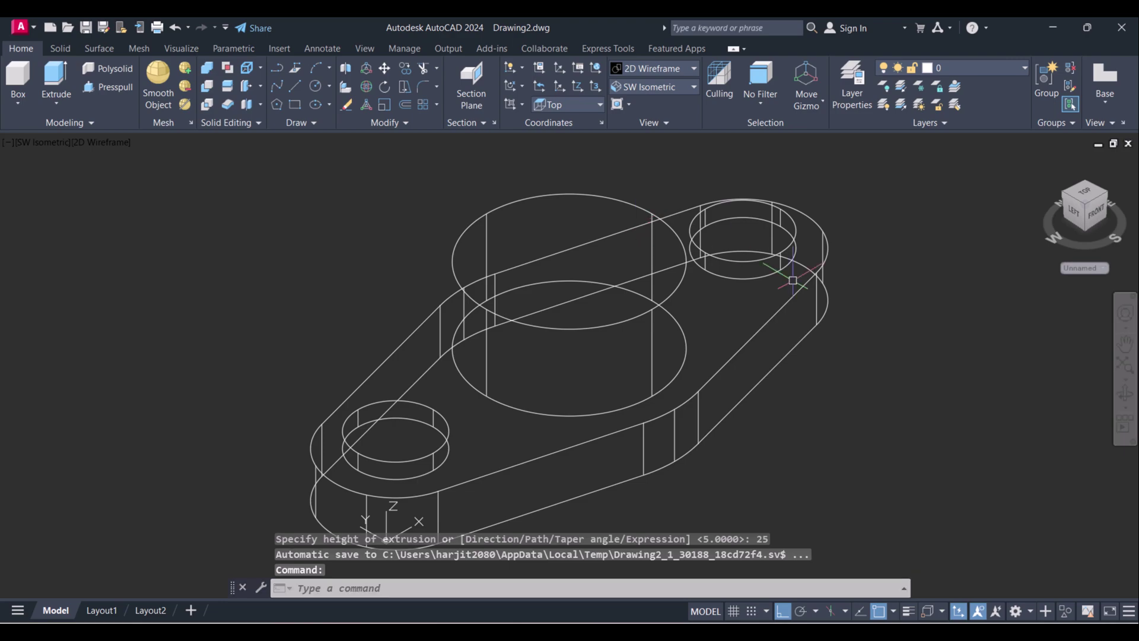
# Step: Check the upper cylinder's size in the reference drawing and draw a circle of radius 40 at the lower cylinder's top-face centre
pyautogui.hotkey('alt', 'Tab')
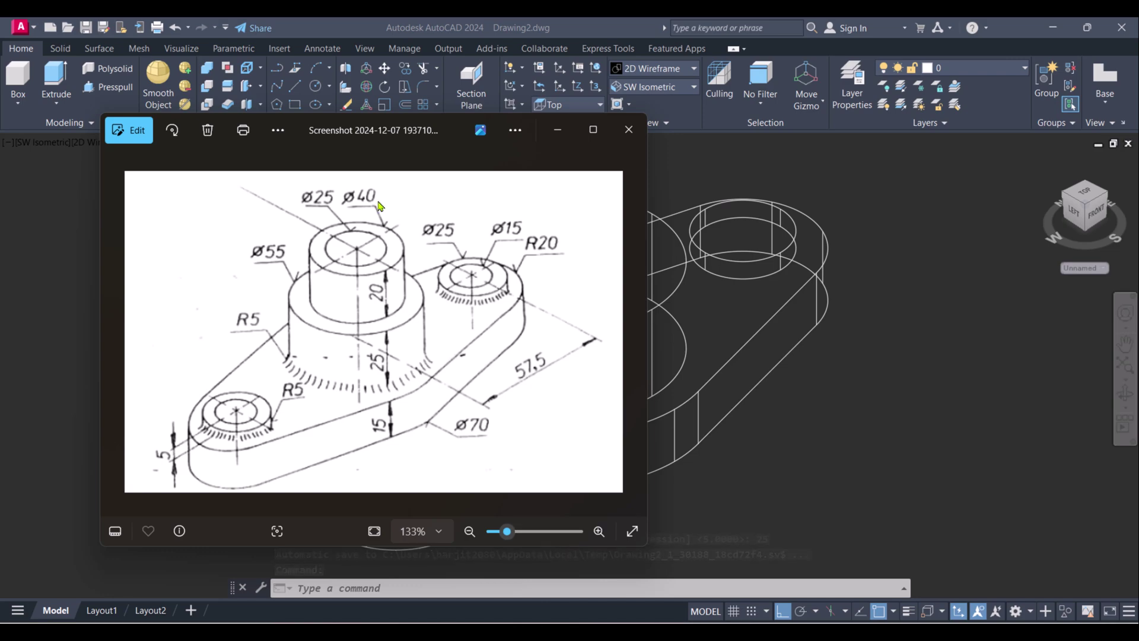
pyautogui.hotkey('alt', 'Tab')
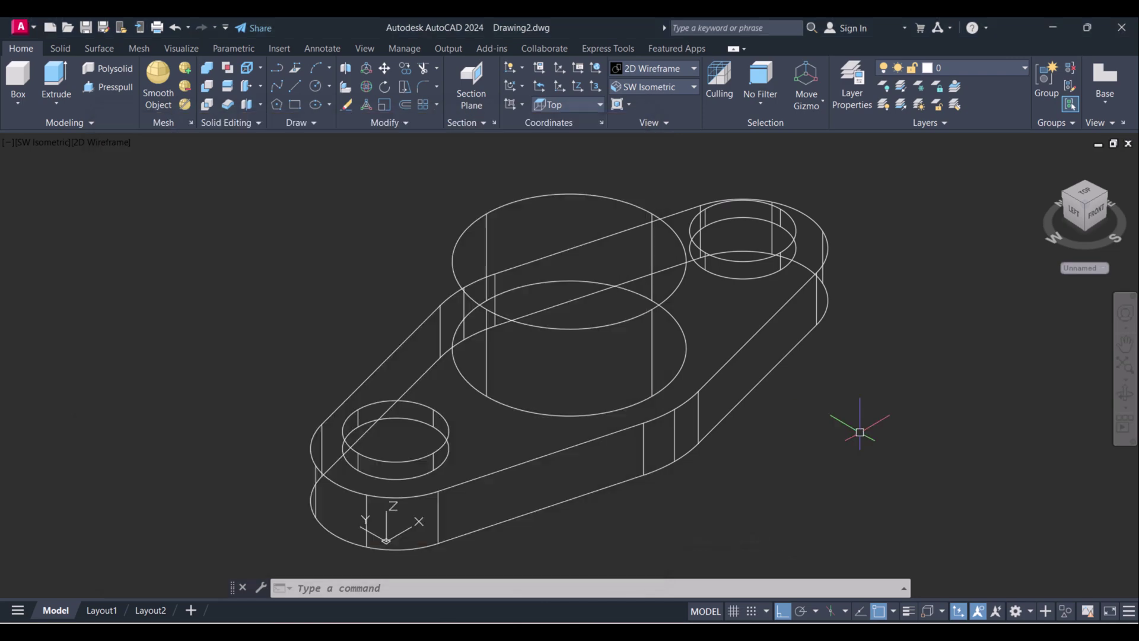
pyautogui.press('Escape')
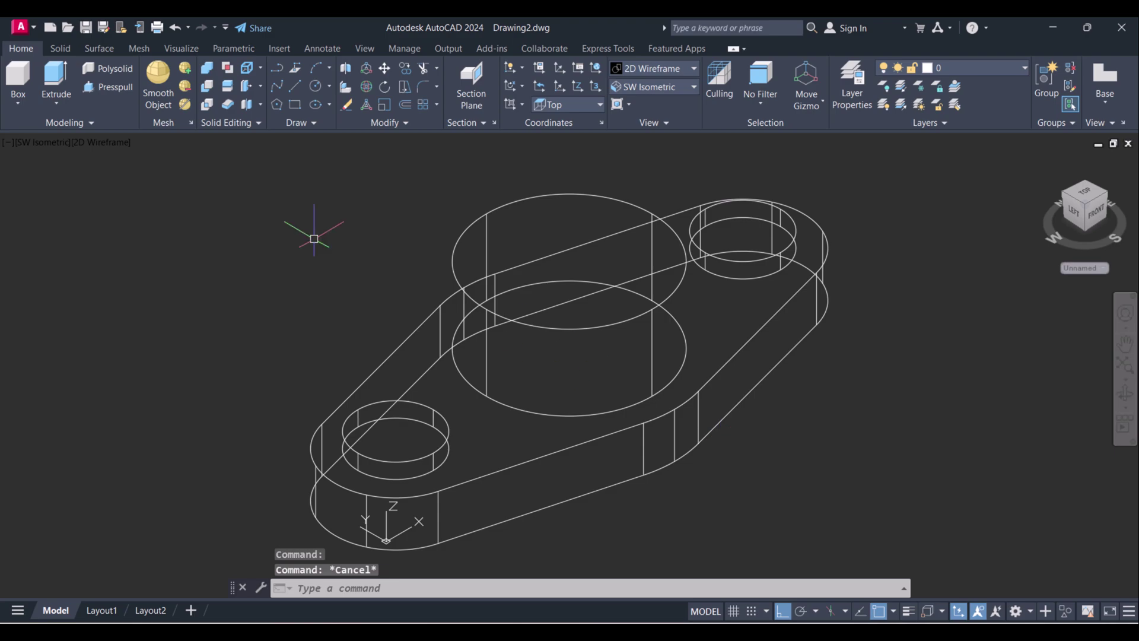
pyautogui.write('c')
pyautogui.press('Return')
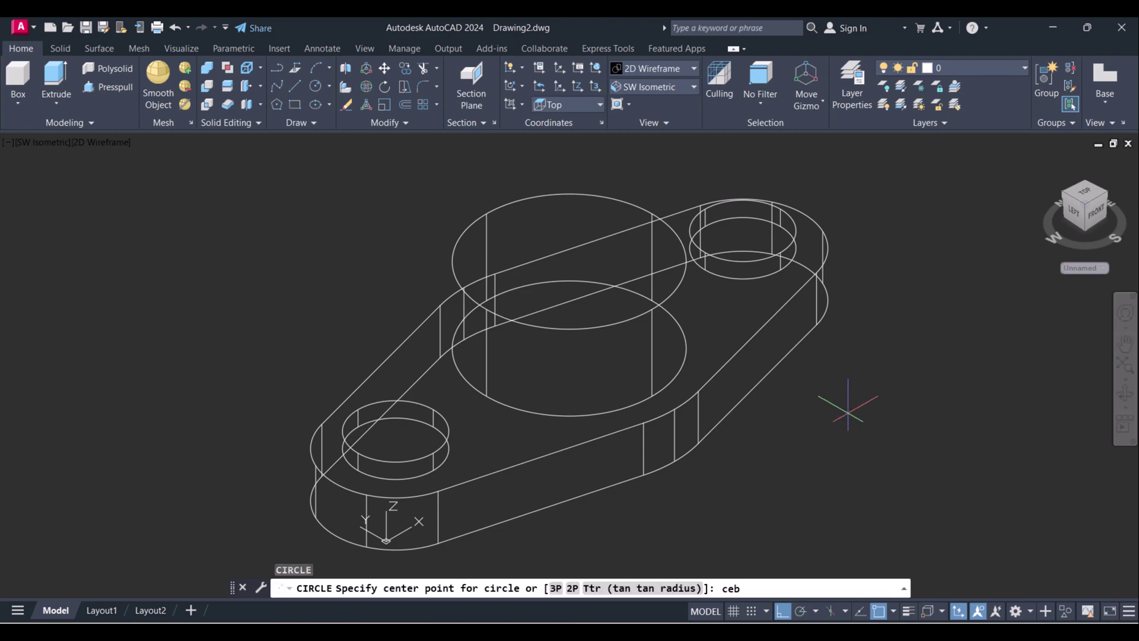
pyautogui.press('Return')
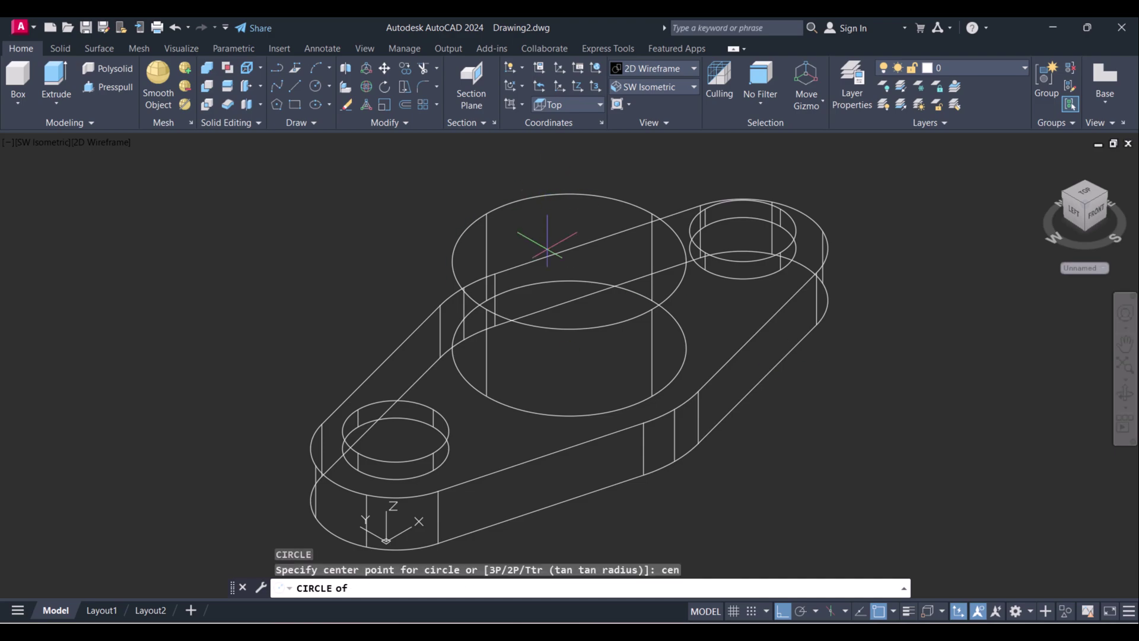
pyautogui.click(545, 194)
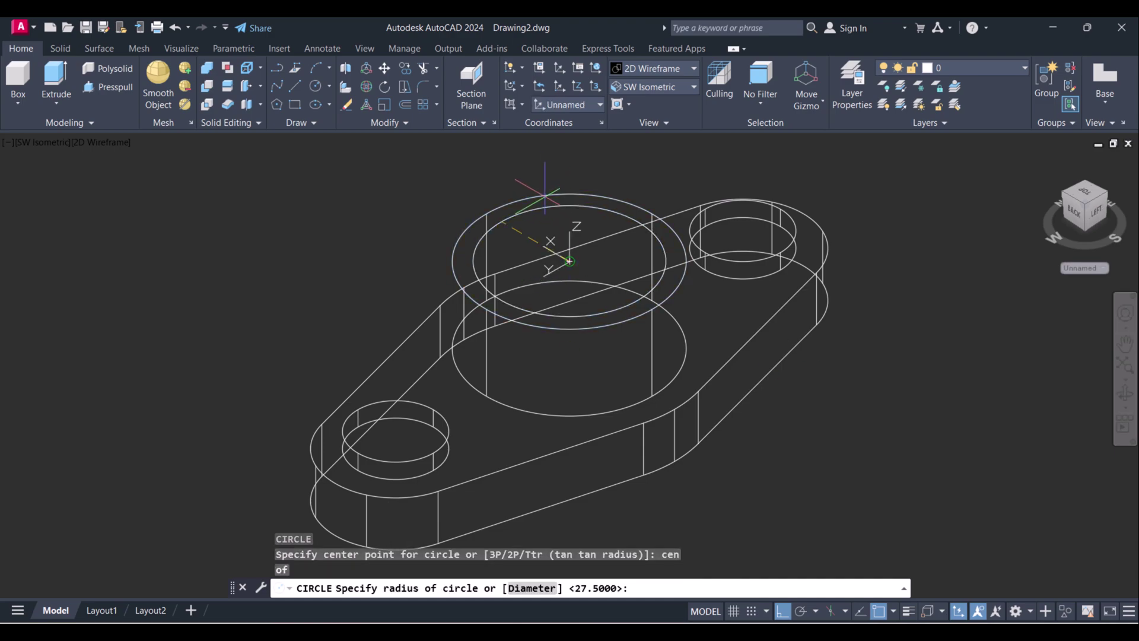
pyautogui.write('d40')
pyautogui.press('Return')
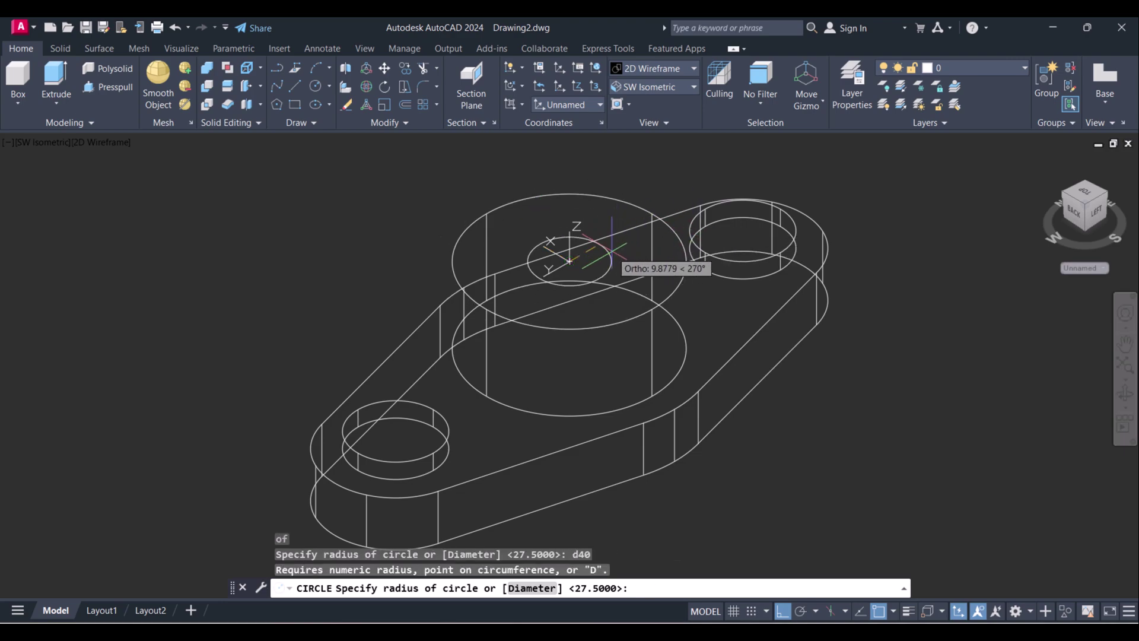
pyautogui.write('40')
pyautogui.press('Return')
pyautogui.press('Escape')
pyautogui.press('Escape')
pyautogui.write('e')
pyautogui.press('Return')
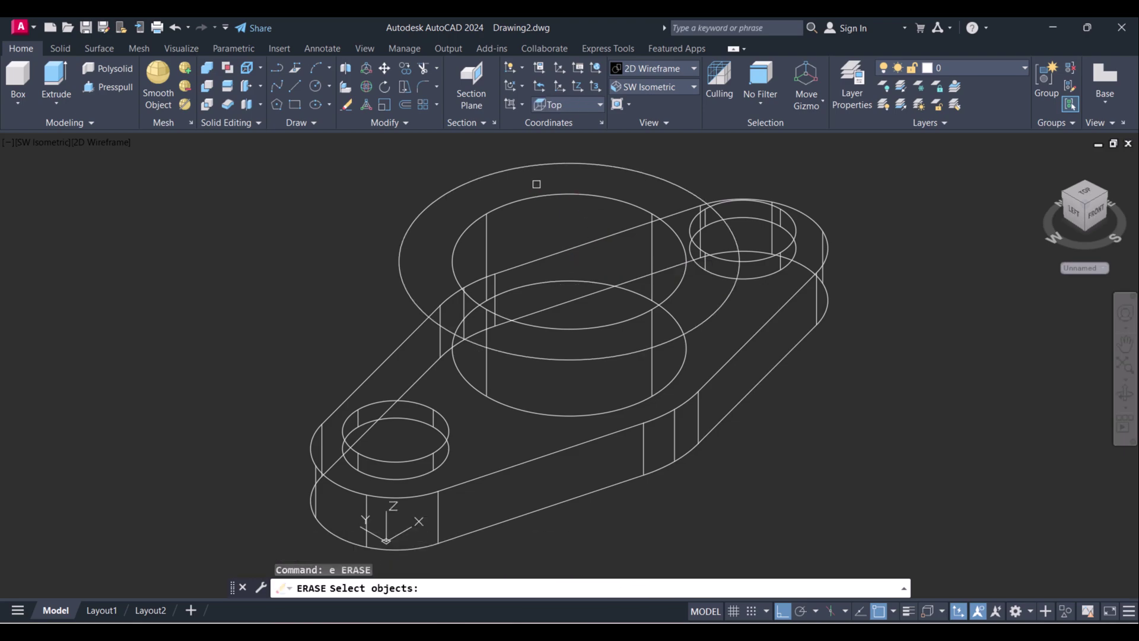
pyautogui.press('Escape')
# Step: Set the radius of the circle on top of the central cylinder to 20 in its properties
pyautogui.moveTo(521, 209); pyautogui.dragTo(437, 168)
pyautogui.write('ch')
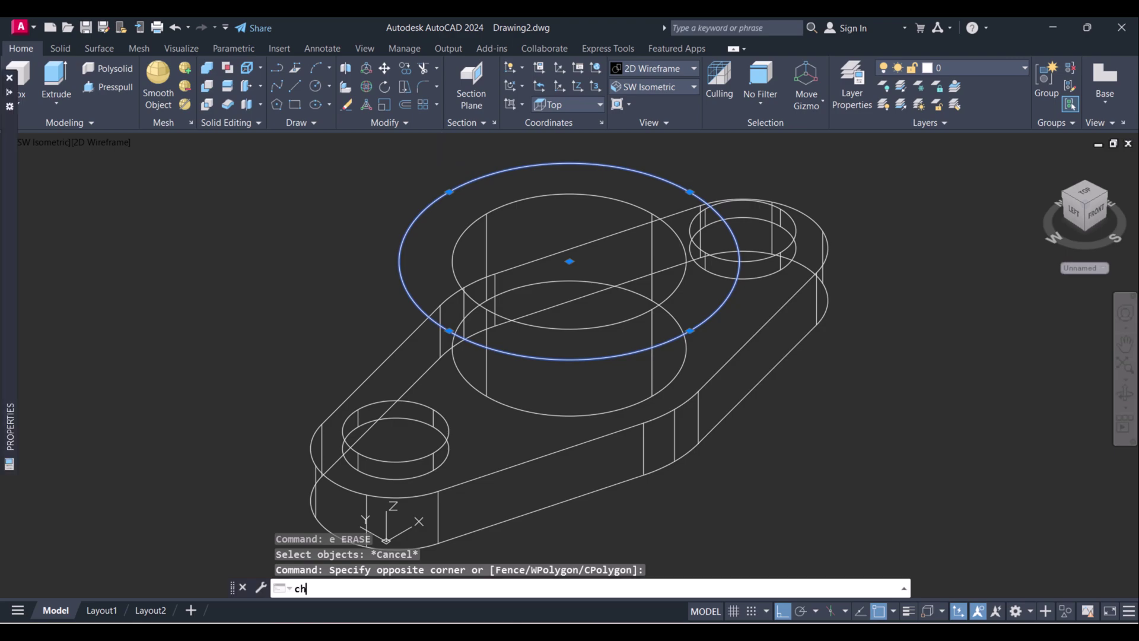
pyautogui.press('Return')
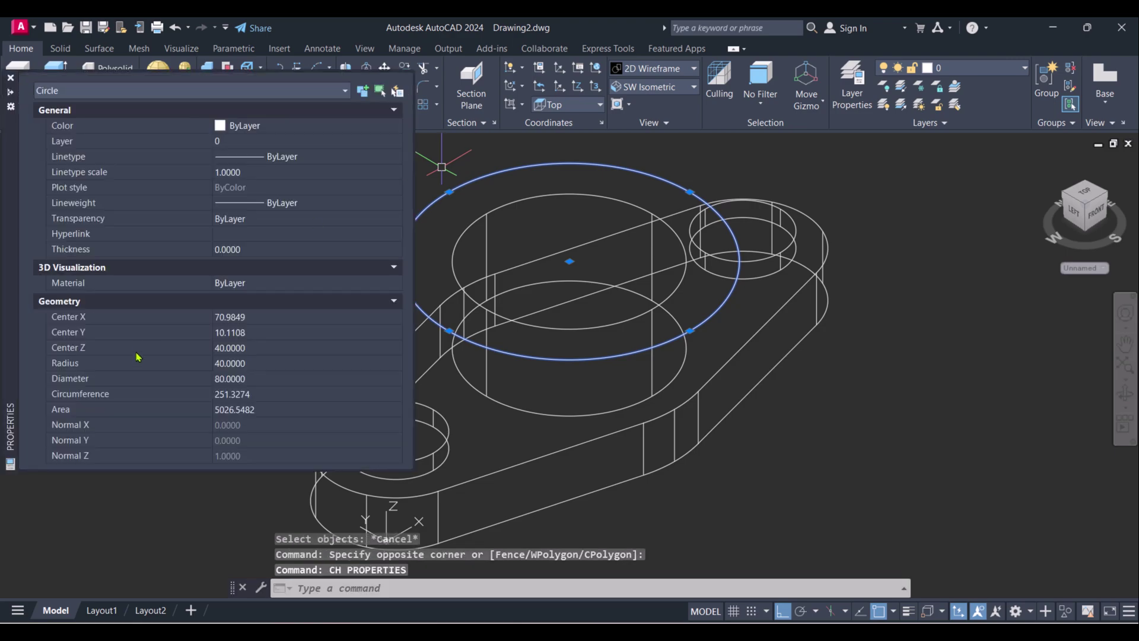
pyautogui.click(252, 363)
pyautogui.write('20')
pyautogui.press('Return')
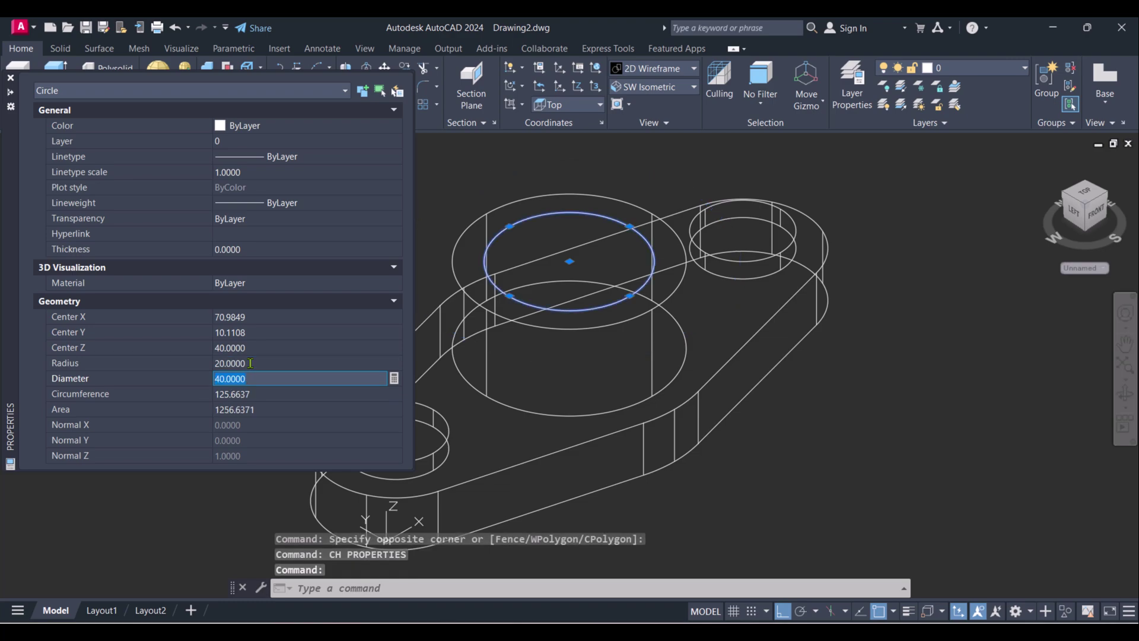
pyautogui.click(10, 77)
pyautogui.press('Escape')
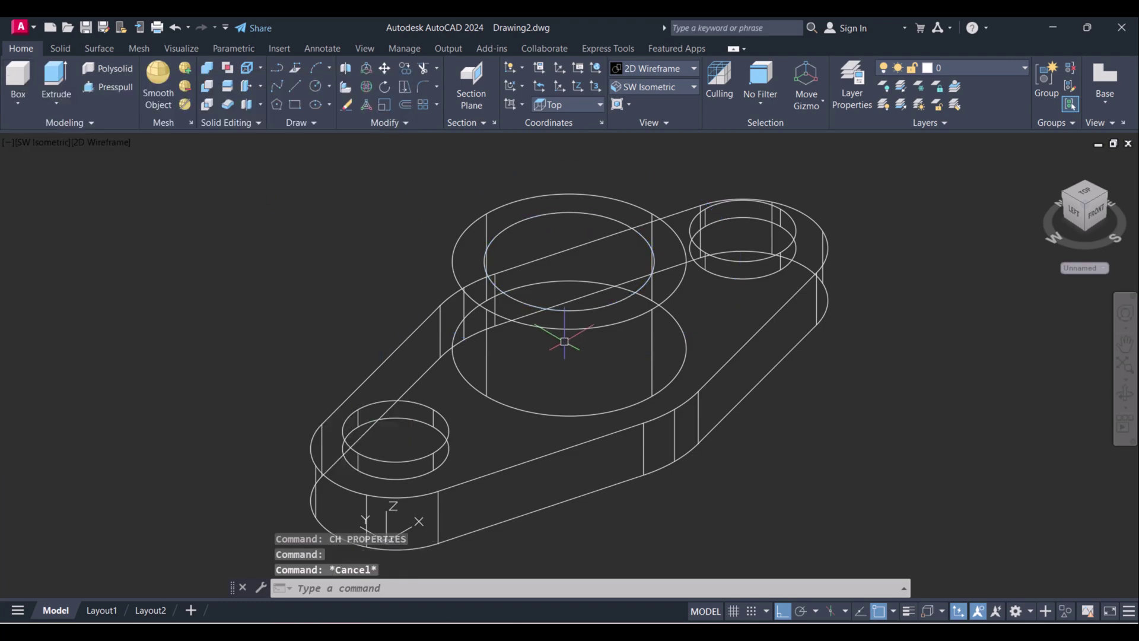
# Step: Extrude the 40 diameter circle upward by 20 to form the upper step of the central cylinder
pyautogui.click(56, 77)
pyautogui.click(607, 217)
pyautogui.rightClick(579, 229)
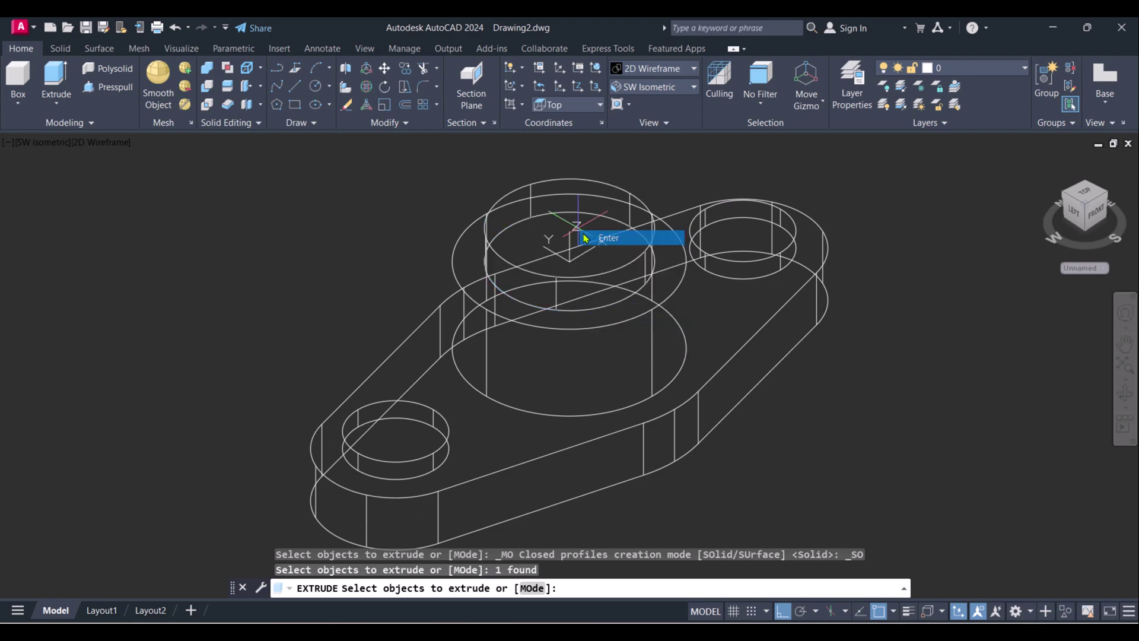
pyautogui.click(585, 237)
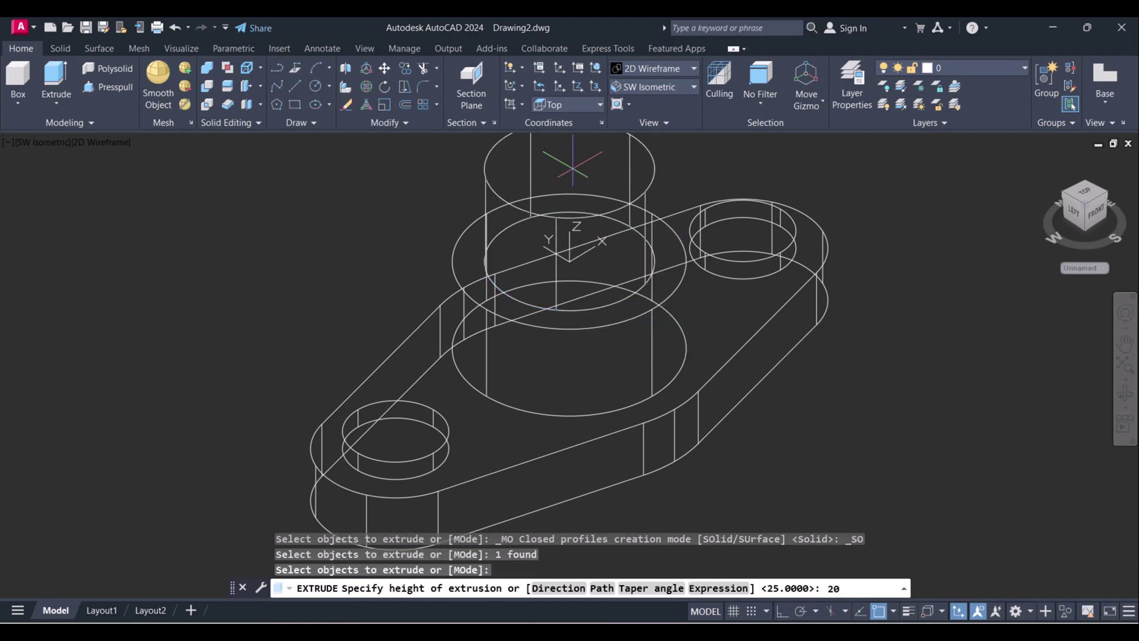
pyautogui.press('Return')
# Step: Display the model in the Conceptual visual style and compare it with the reference drawing
pyautogui.scroll(-3, 657, 255)
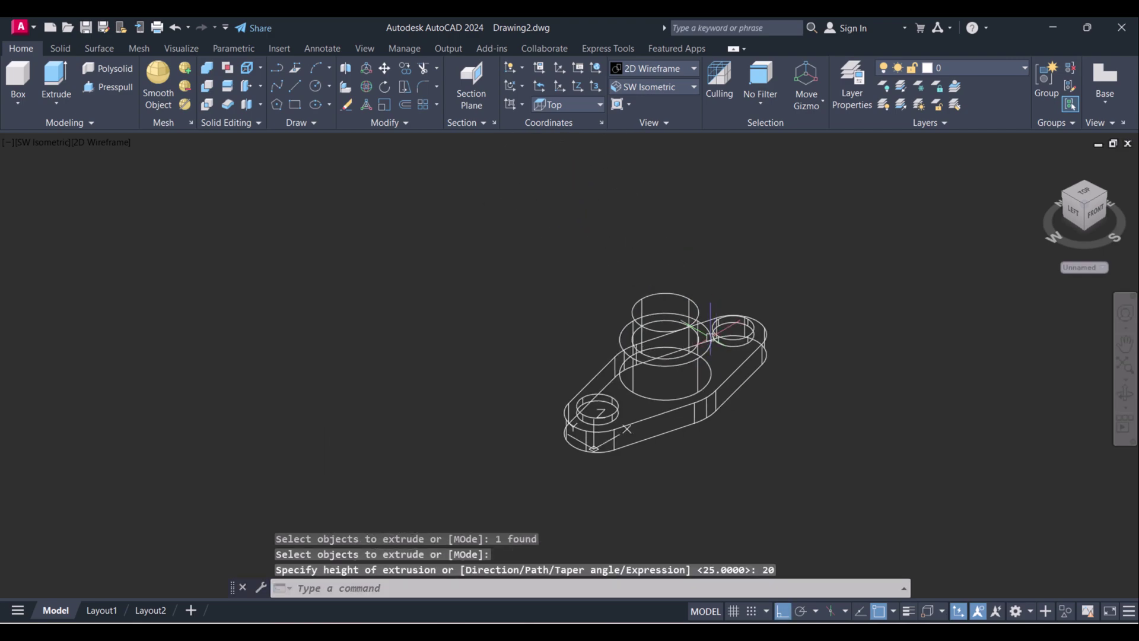
pyautogui.press('Escape')
pyautogui.click(680, 72)
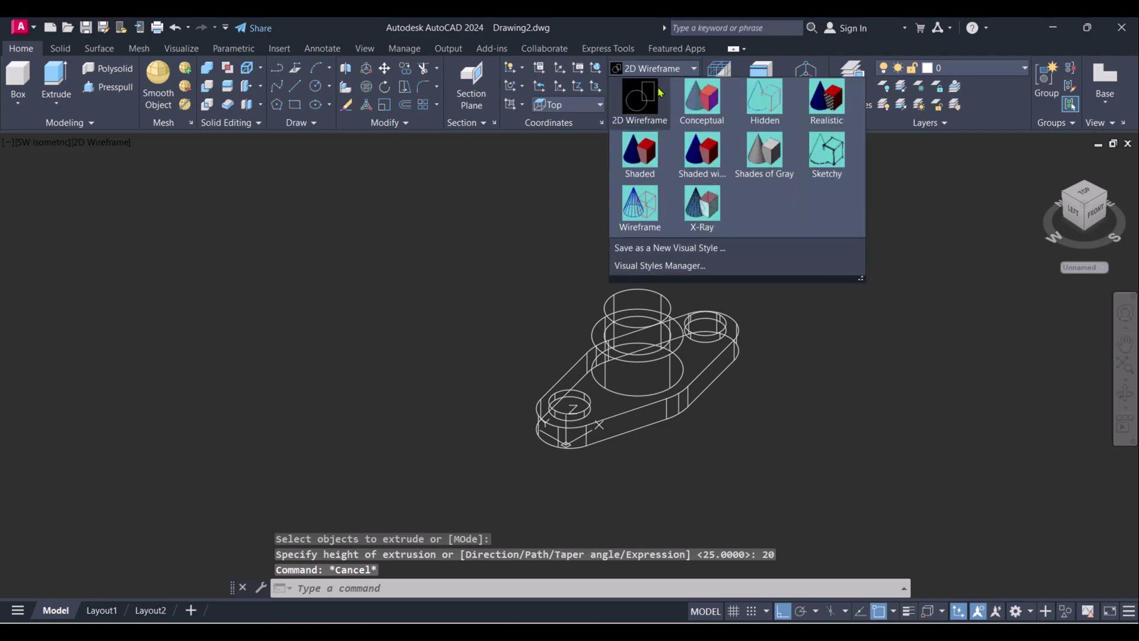
pyautogui.click(702, 95)
pyautogui.scroll(3, 637, 448)
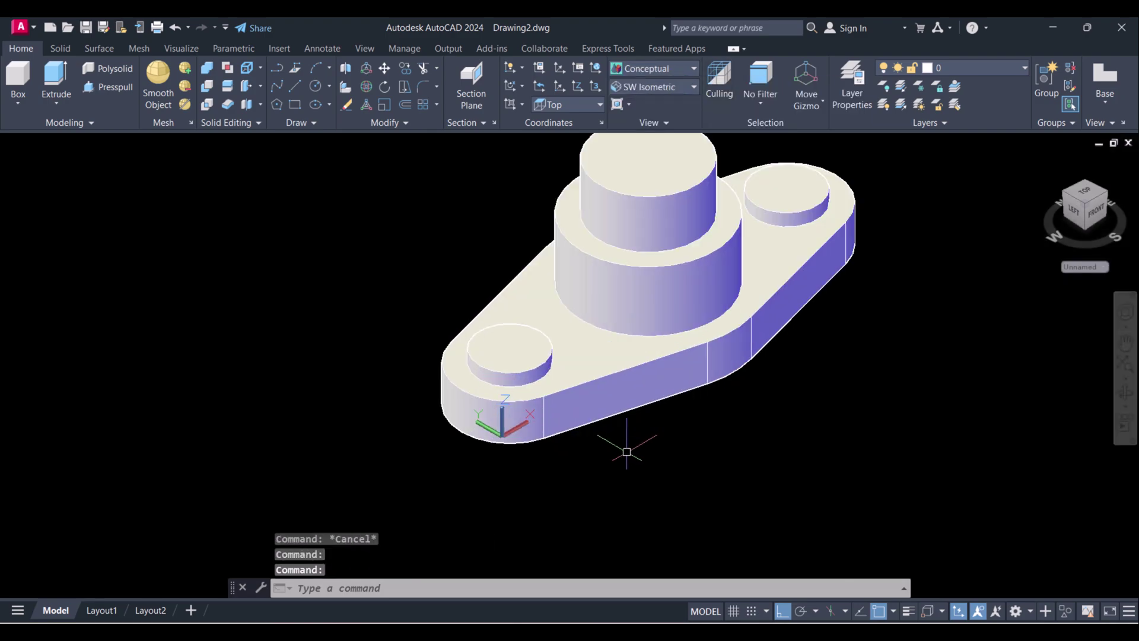
pyautogui.hotkey('alt', 'Tab')
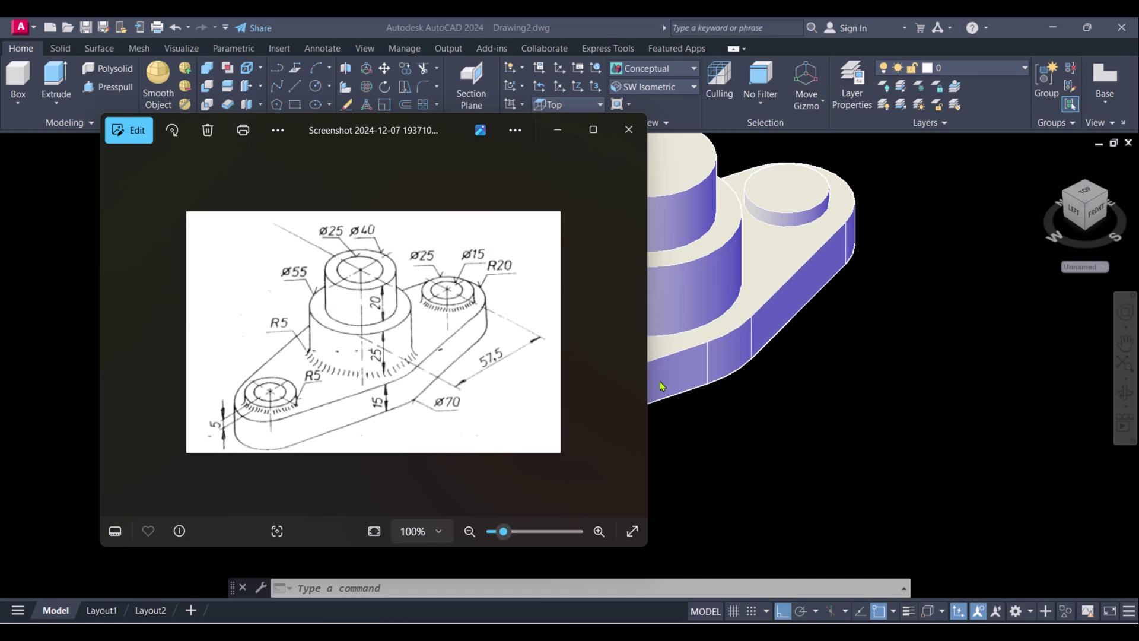
pyautogui.click(848, 426)
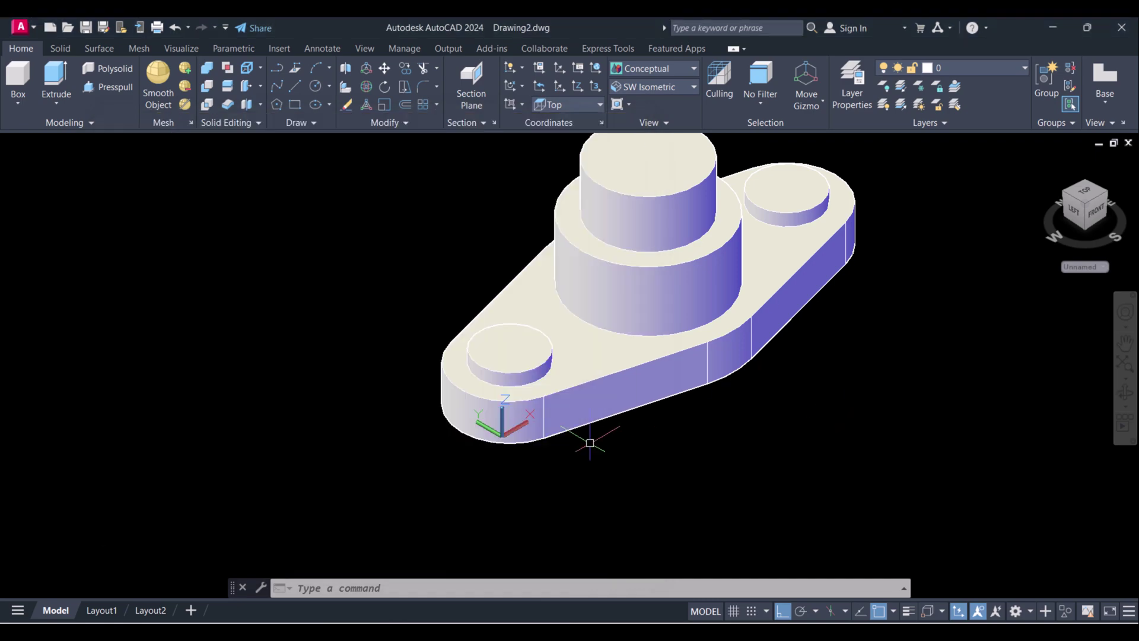
# Step: Check which separate solids make up the model by selecting the base, central cylinders and end bosses in turn
pyautogui.scroll(5, 523, 382)
pyautogui.scroll(-3, 524, 380)
pyautogui.moveTo(524, 380); pyautogui.dragTo(494, 367, button='middle')
pyautogui.click(572, 359)
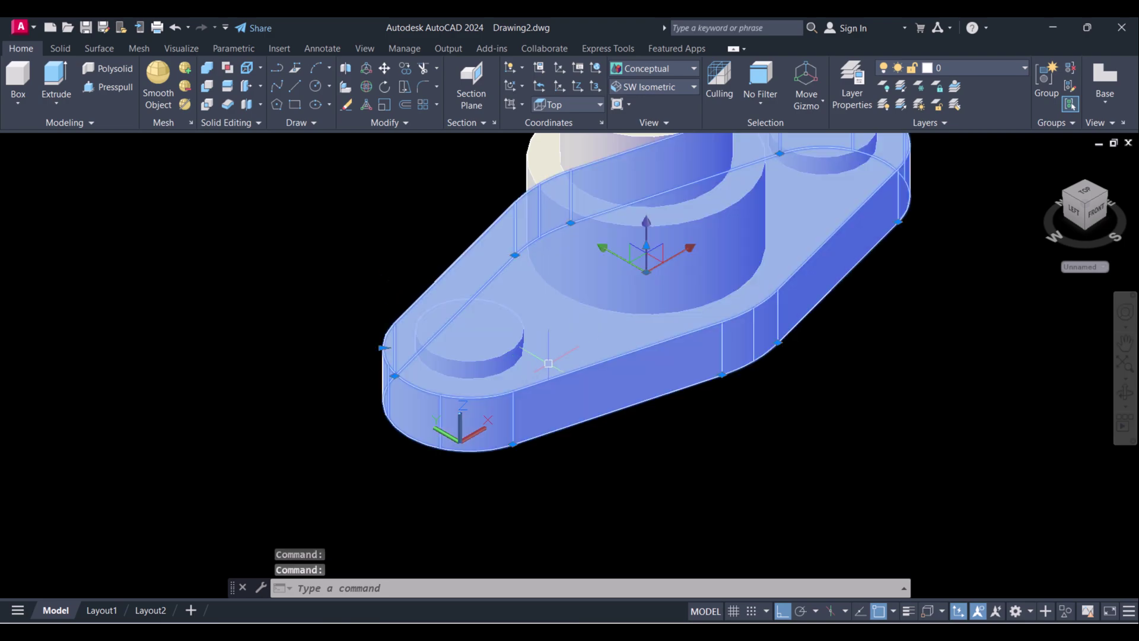
pyautogui.scroll(-3, 576, 349)
pyautogui.click(624, 210)
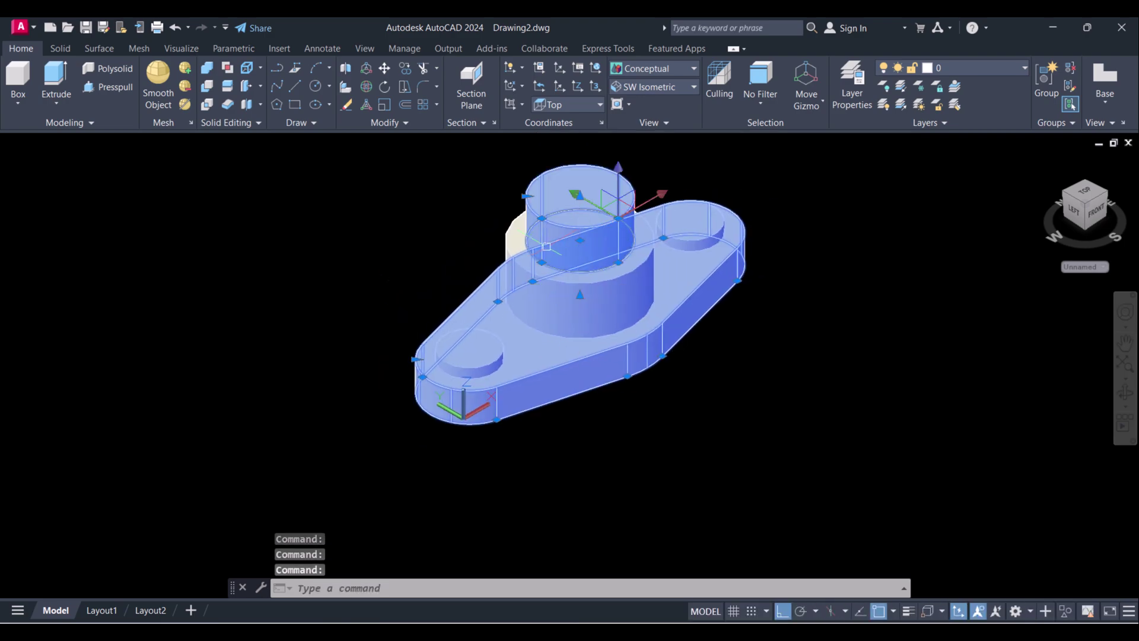
pyautogui.press('Escape')
pyautogui.click(525, 249)
pyautogui.click(641, 263)
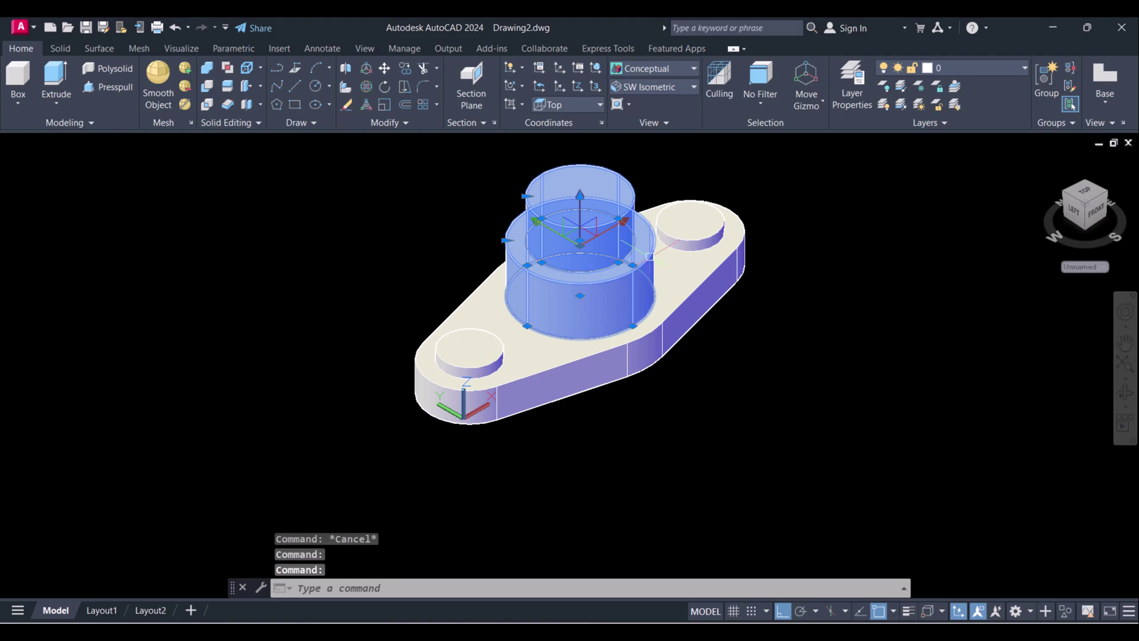
pyautogui.press('Escape')
pyautogui.click(663, 243)
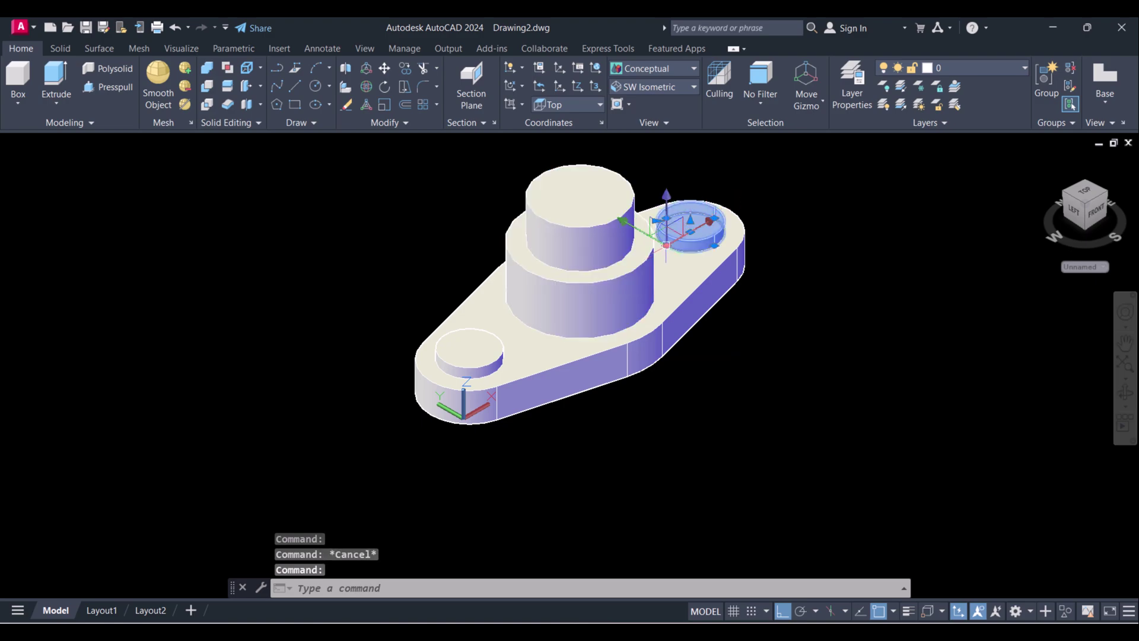
pyautogui.click(497, 334)
pyautogui.press('Escape')
pyautogui.click(537, 372)
pyautogui.press('Escape')
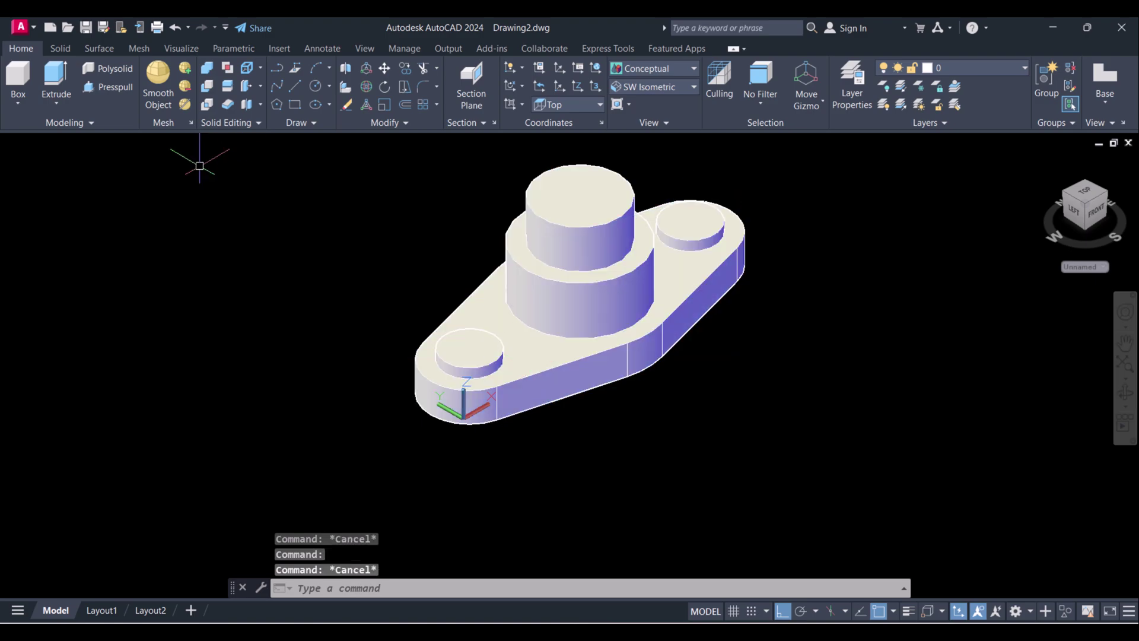
# Step: Union the base, both end bosses and the two central cylinders into a single solid
pyautogui.click(207, 76)
pyautogui.scroll(-2, 524, 295)
pyautogui.click(382, 190)
pyautogui.click(825, 476)
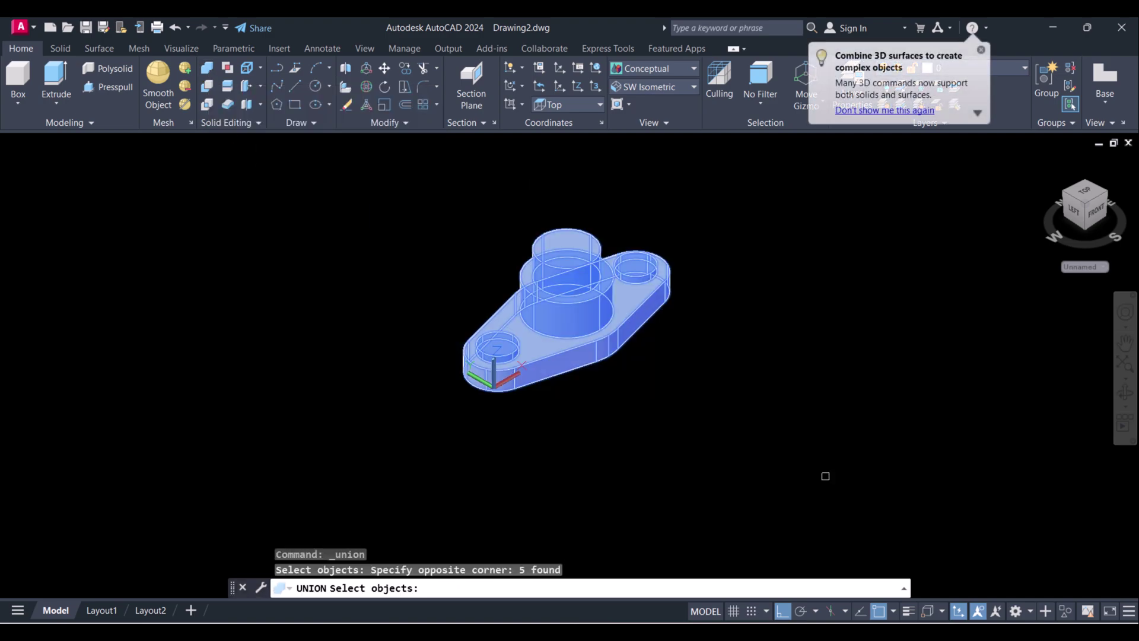
pyautogui.press('Return')
pyautogui.press('Escape')
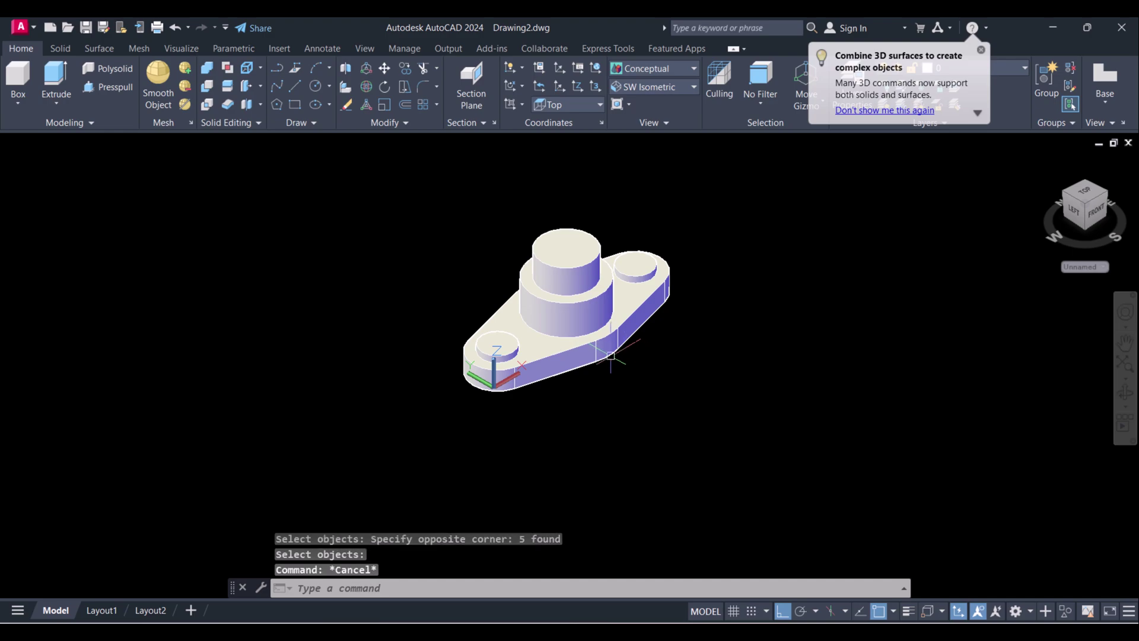
pyautogui.click(601, 350)
pyautogui.scroll(2, 546, 349)
pyautogui.press('Escape')
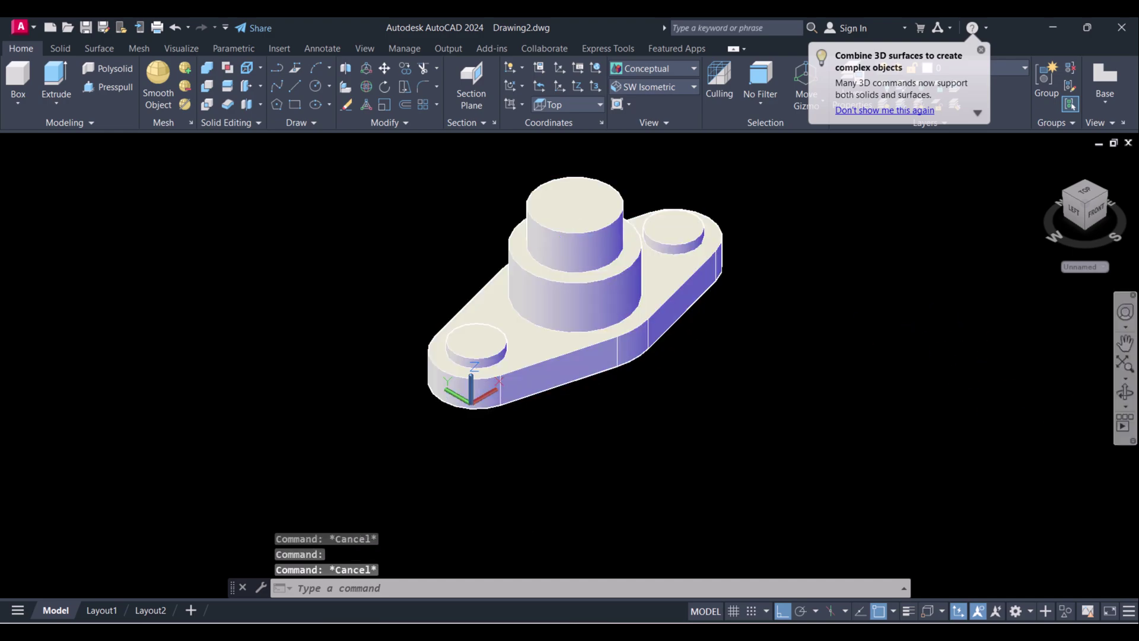
# Step: Draw a circle of diameter 15 at the top-face centre of the end boss nearest the UCS icon
pyautogui.click(1126, 392)
pyautogui.moveTo(606, 409); pyautogui.dragTo(564, 288)
pyautogui.press('Escape')
pyautogui.scroll(6, 422, 318)
pyautogui.scroll(-5, 506, 415)
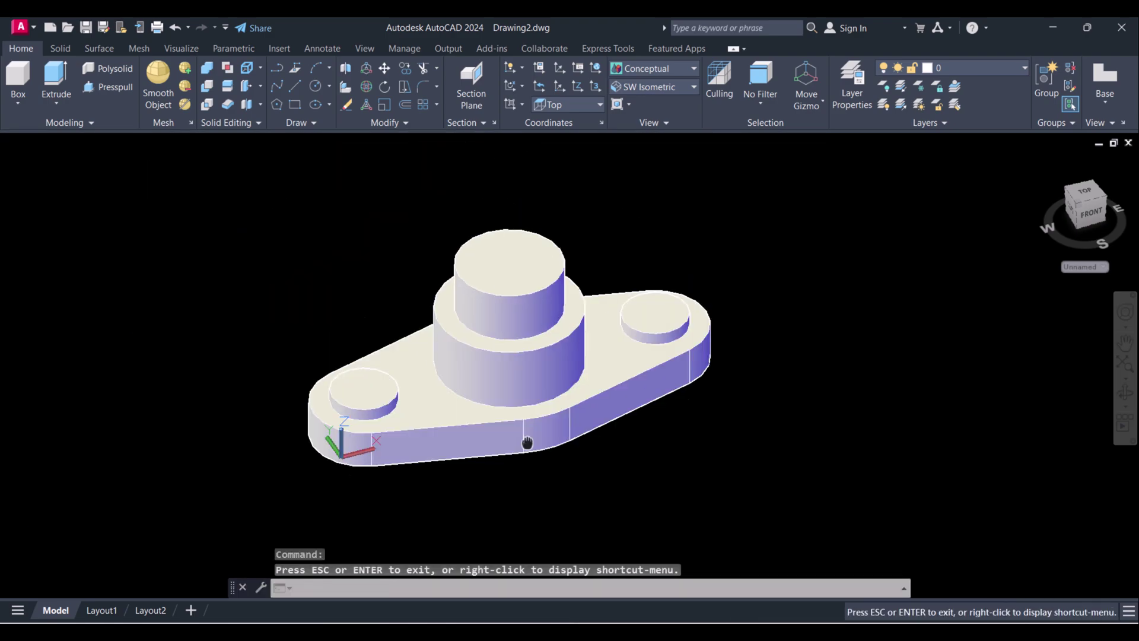
pyautogui.write('c')
pyautogui.press('Return')
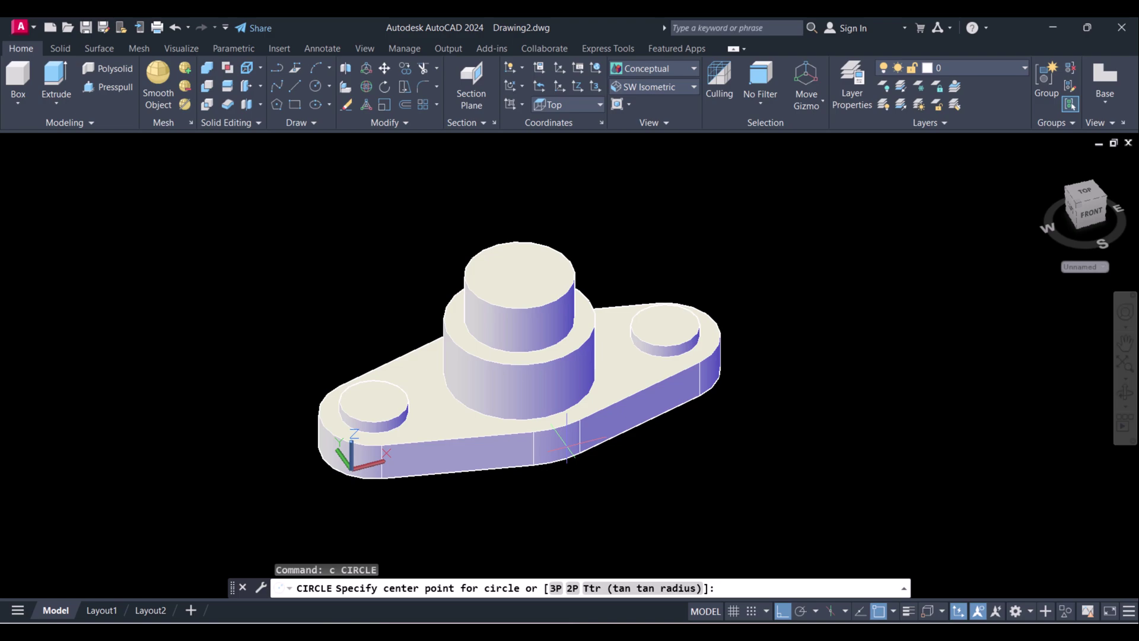
pyautogui.press('Return')
pyautogui.write('cen')
pyautogui.press('Return')
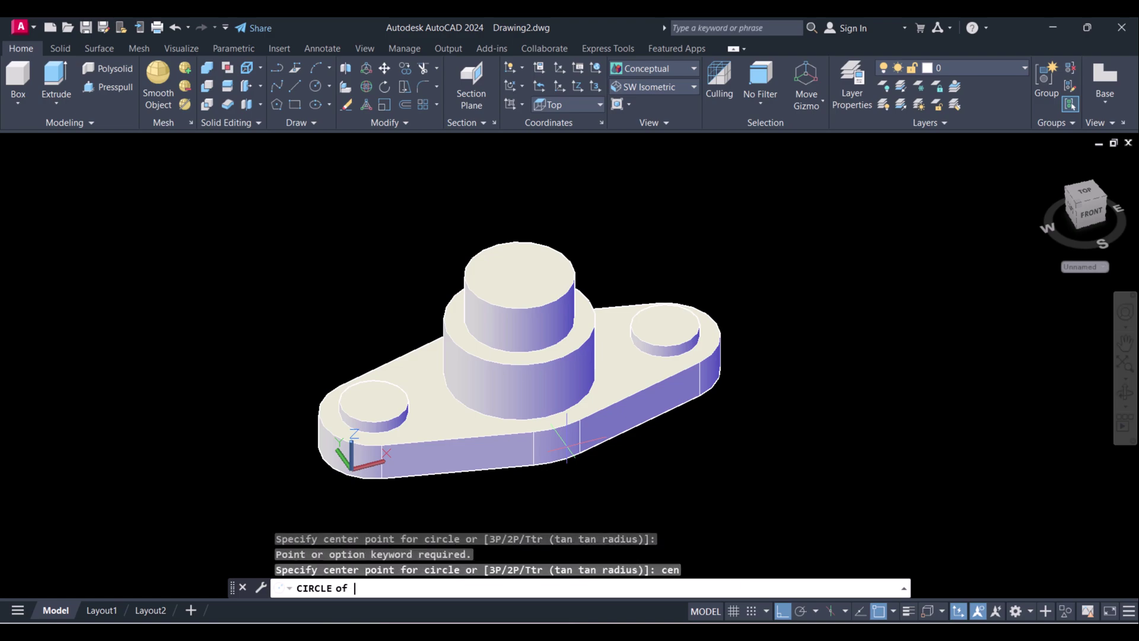
pyautogui.scroll(3, 380, 411)
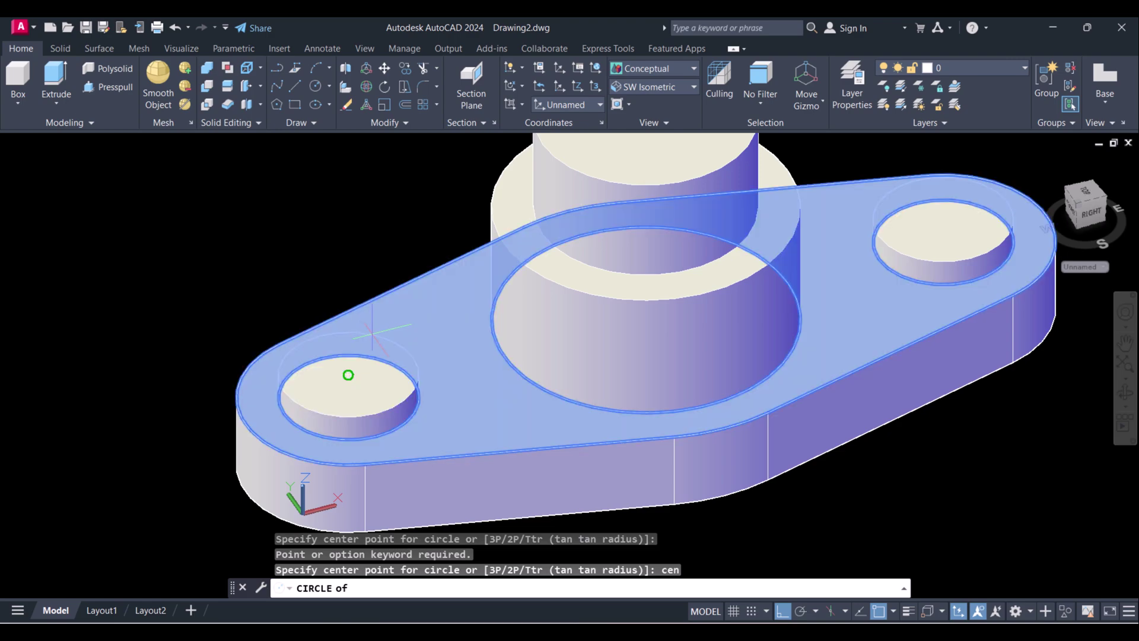
pyautogui.click(372, 334)
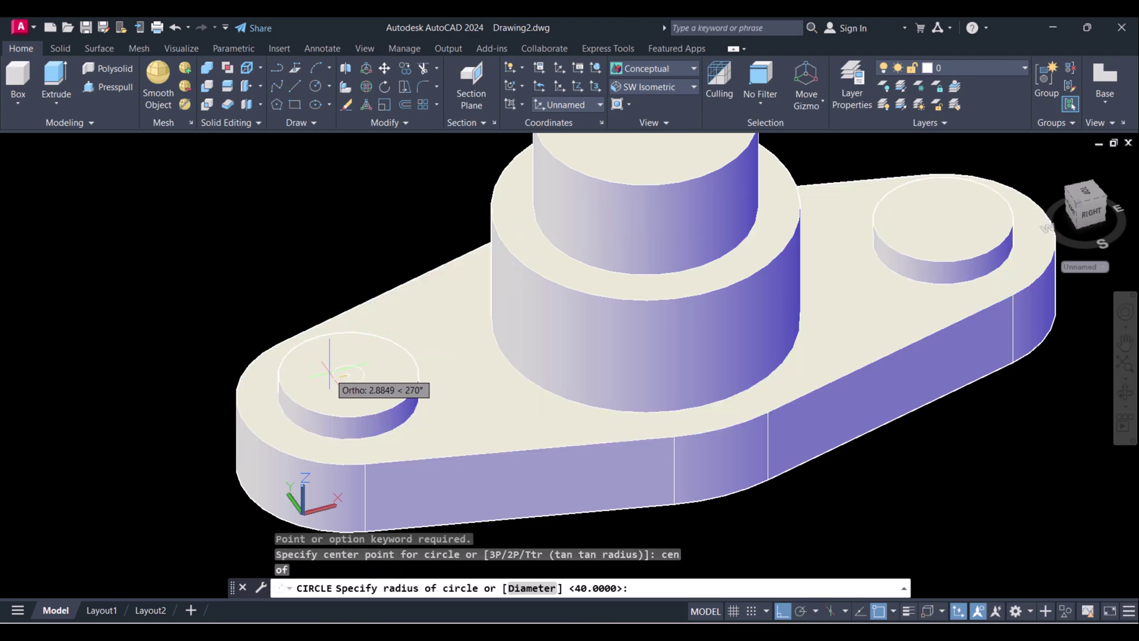
pyautogui.write('d')
pyautogui.press('Return')
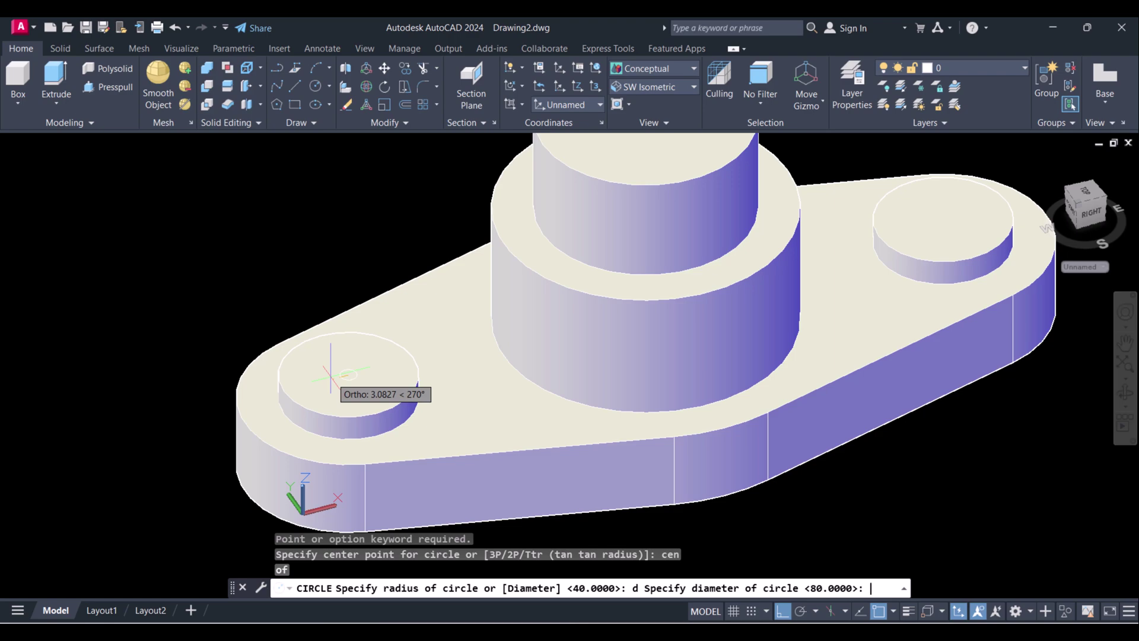
pyautogui.write('15')
pyautogui.press('Return')
pyautogui.press('Escape')
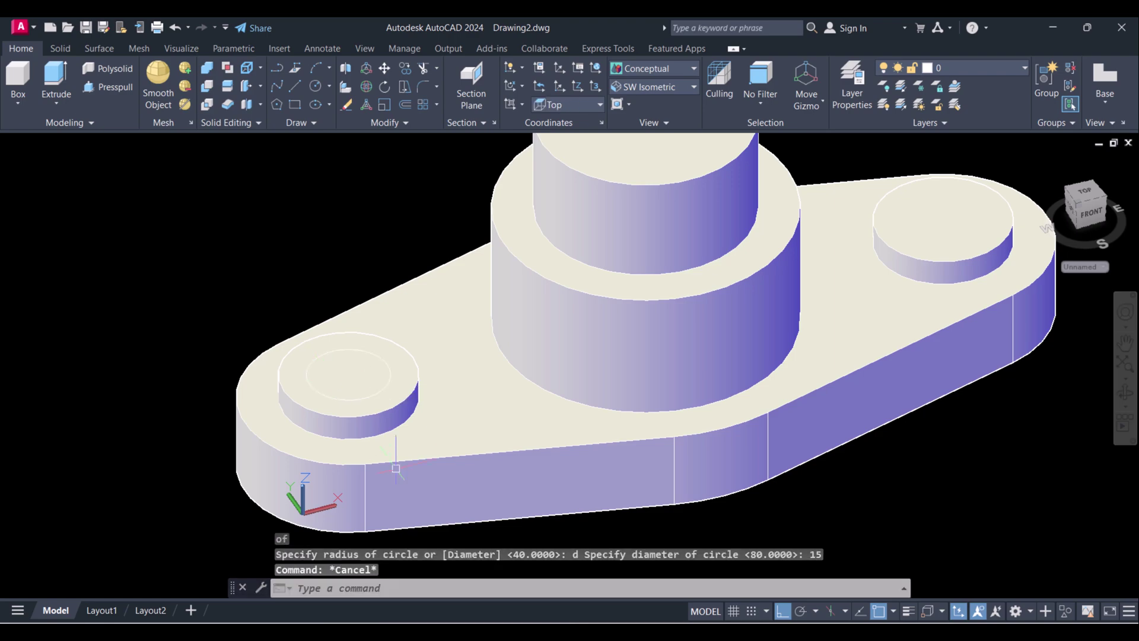
# Step: Switch to the 2D Wireframe visual style and extrude the diameter 15 circle about 55 downward, through the boss and base
pyautogui.click(648, 70)
pyautogui.click(633, 108)
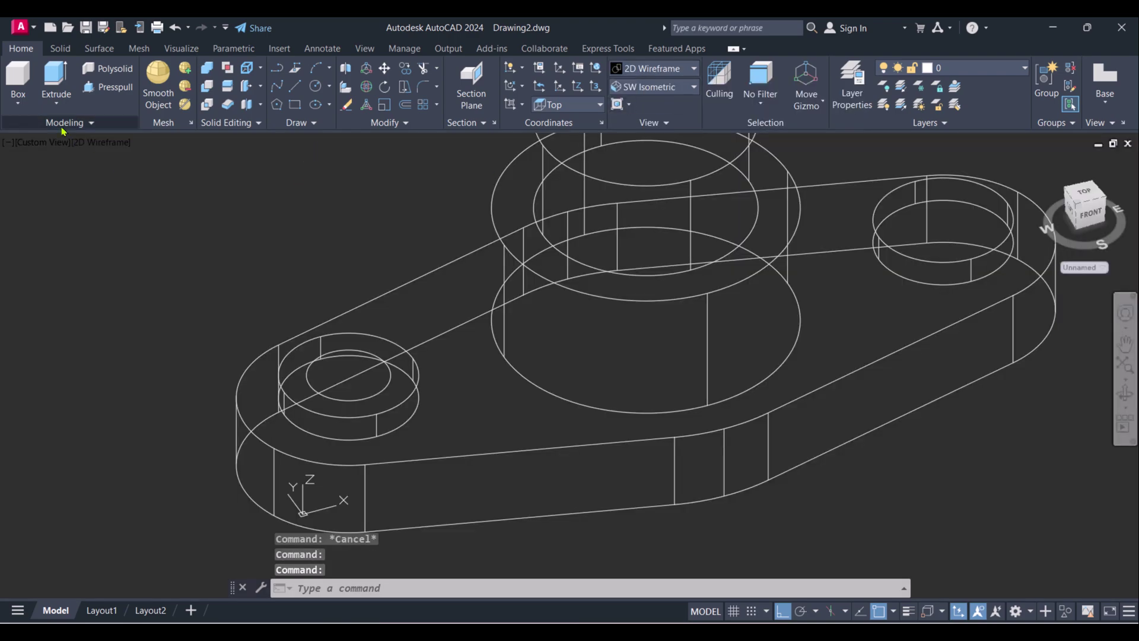
pyautogui.click(56, 80)
pyautogui.click(382, 394)
pyautogui.rightClick(376, 389)
pyautogui.click(392, 400)
pyautogui.moveTo(400, 474); pyautogui.dragTo(381, 299, button='middle')
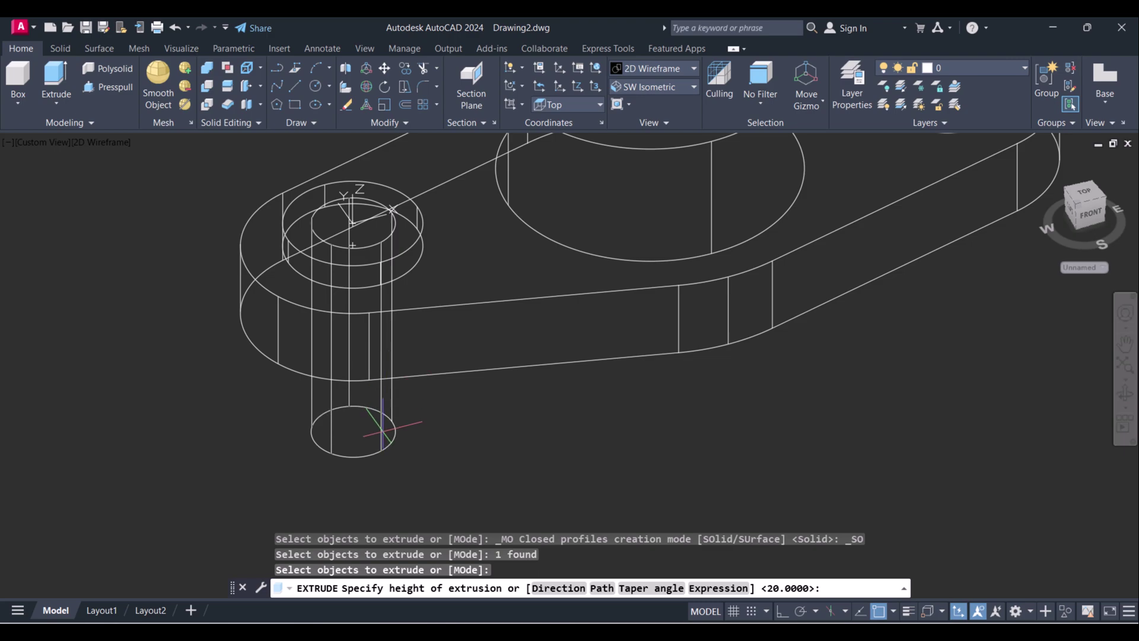
pyautogui.click(380, 469)
pyautogui.scroll(-3, 487, 483)
pyautogui.press('Escape')
# Step: Copy the extruded hole cylinder from its top centre to the top-face centre of the opposite end boss
pyautogui.scroll(4, 450, 448)
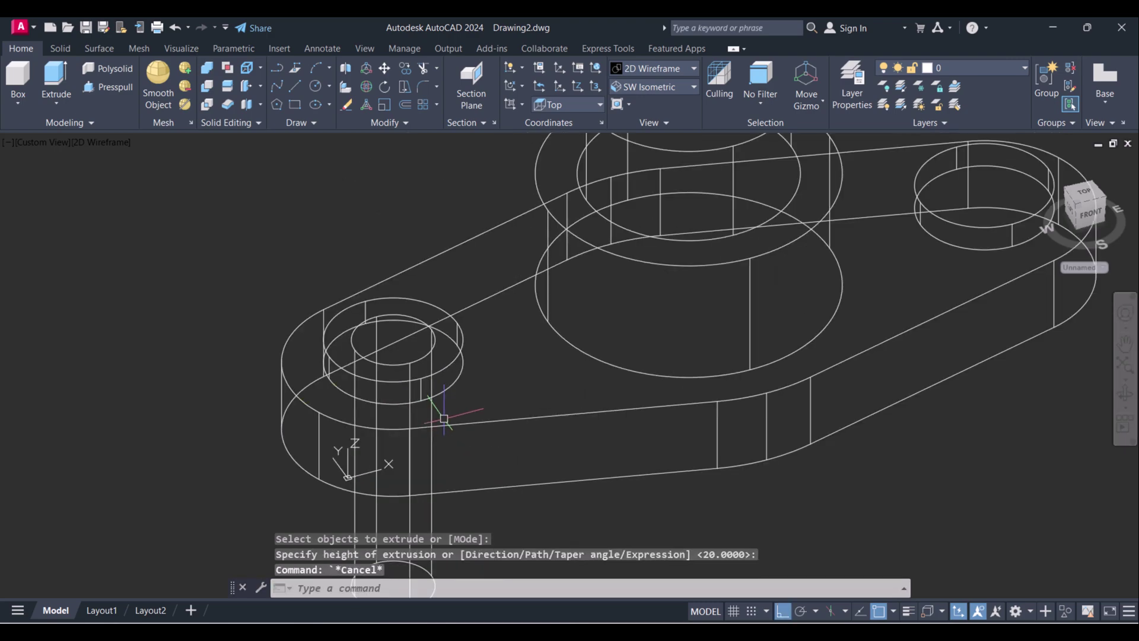
pyautogui.write('co')
pyautogui.press('Return')
pyautogui.click(431, 453)
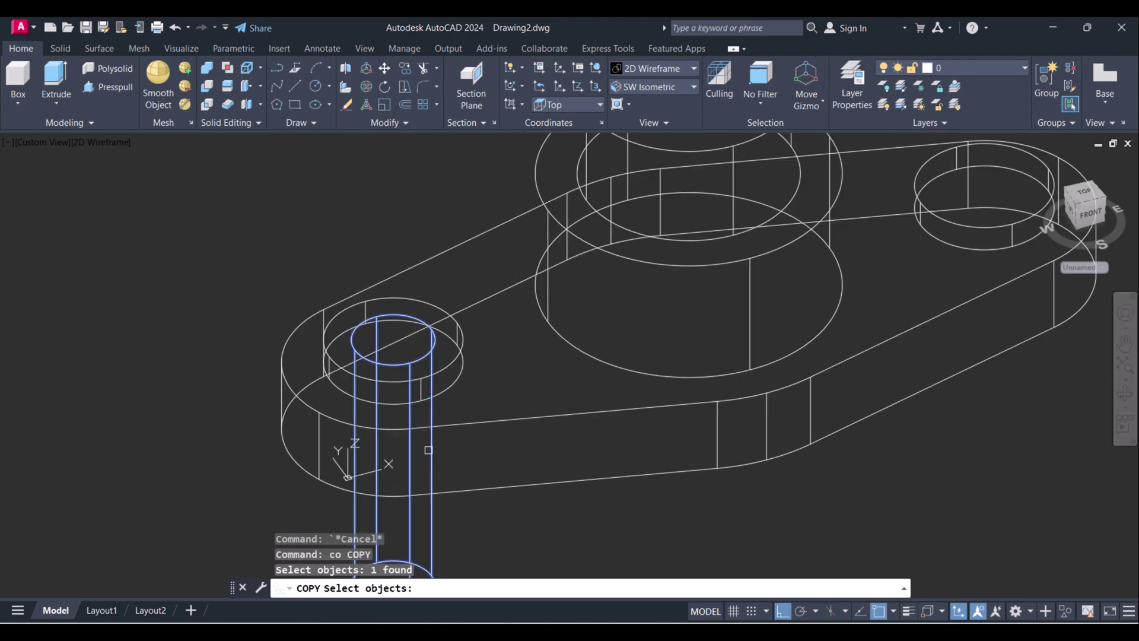
pyautogui.press('Return')
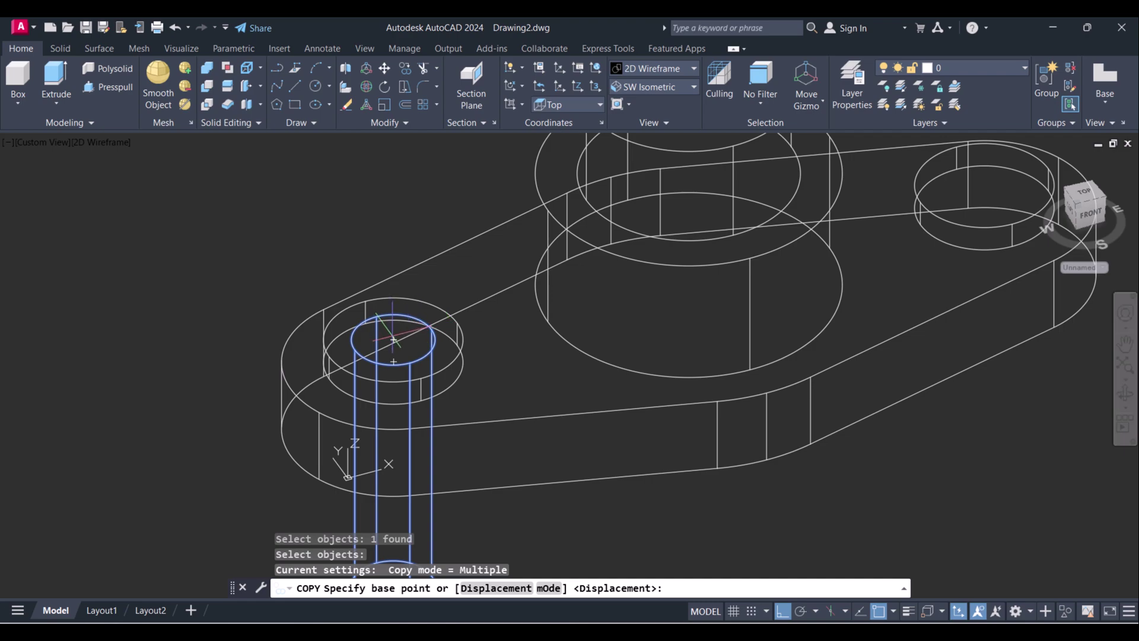
pyautogui.click(393, 340)
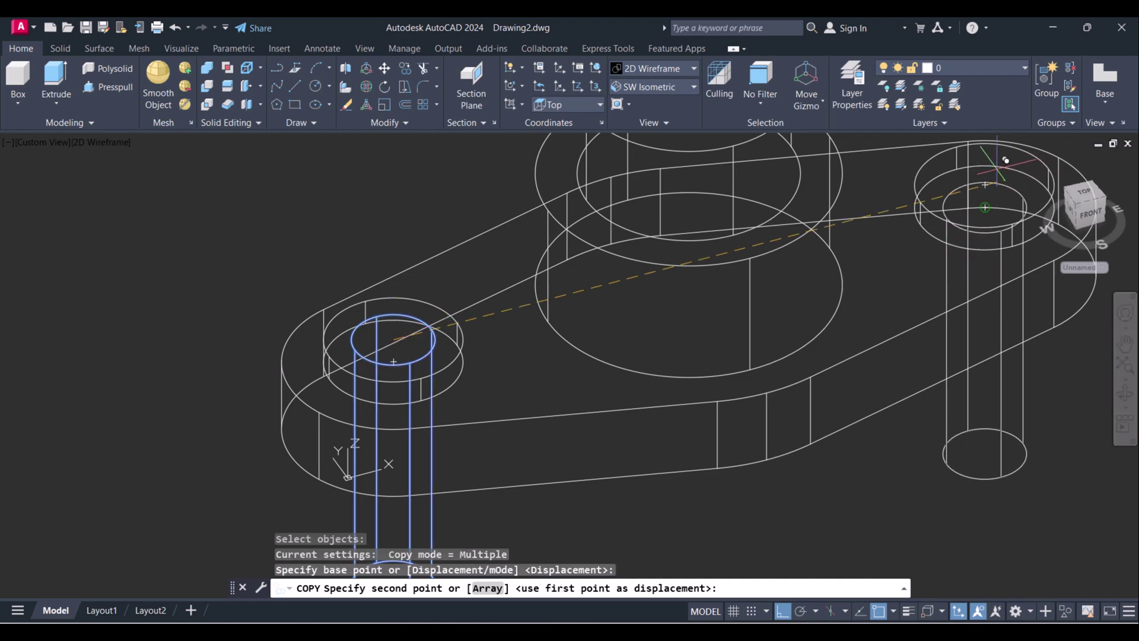
pyautogui.click(985, 185)
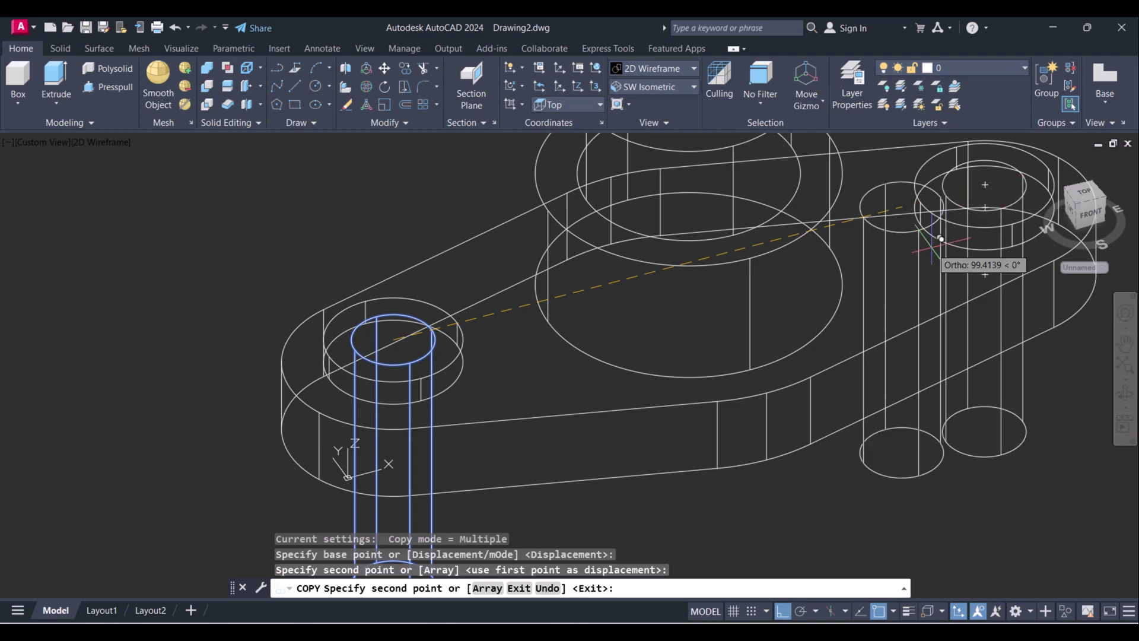
pyautogui.scroll(-2, 766, 385)
pyautogui.press('Escape')
# Step: Copy the second boss's hole cylinder from its top centre to the centre of the central cylinder's top face
pyautogui.write('co')
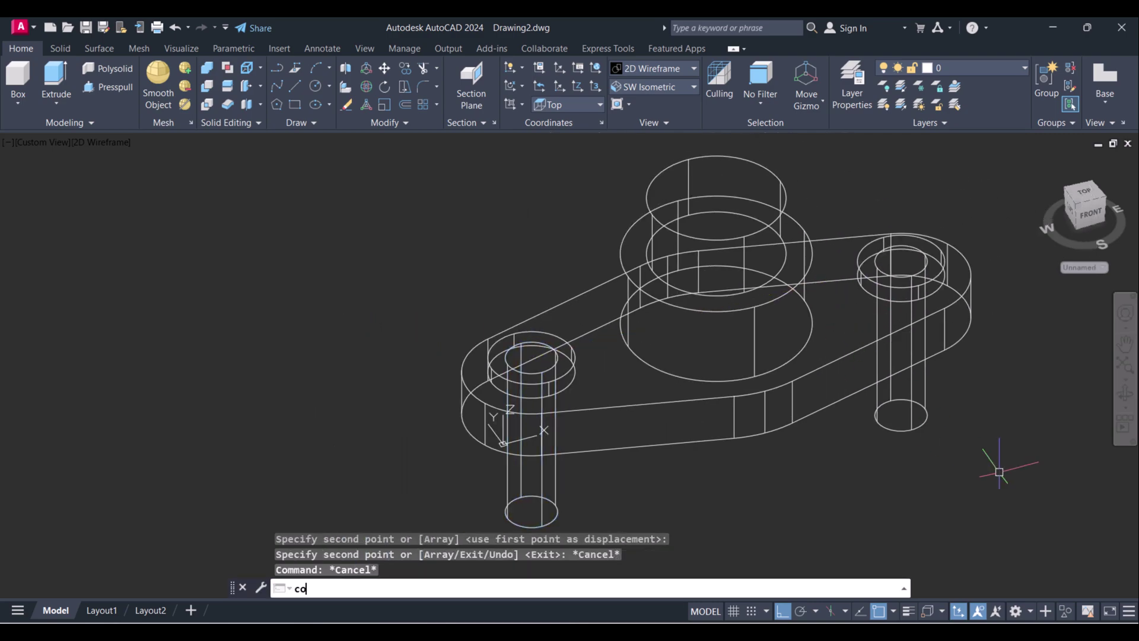
pyautogui.press('Return')
pyautogui.click(928, 412)
pyautogui.press('Return')
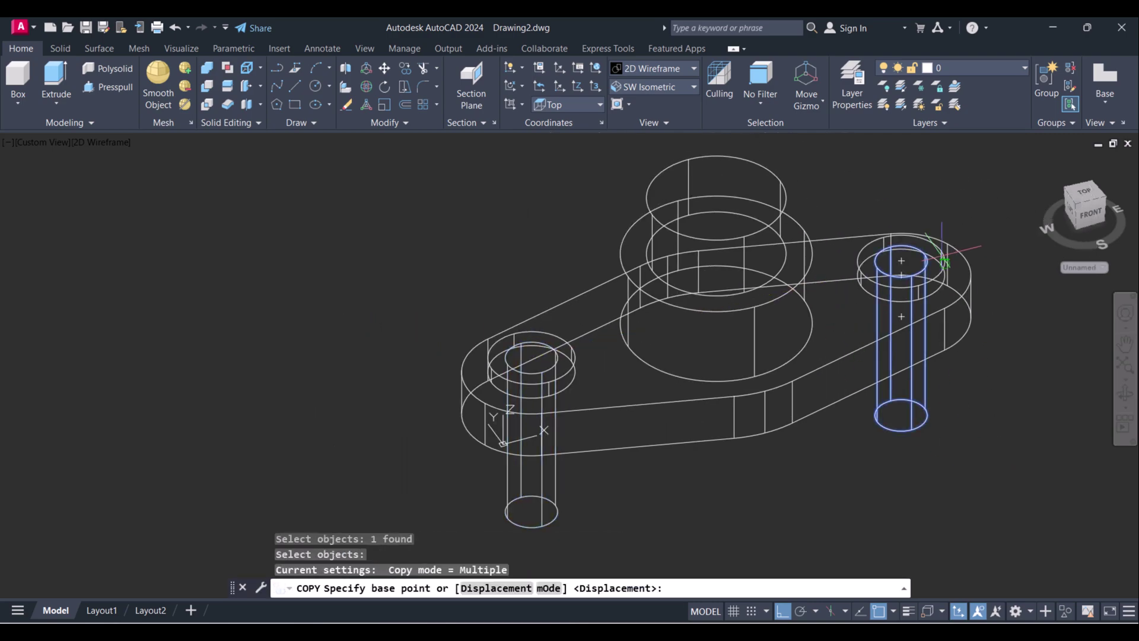
pyautogui.click(901, 261)
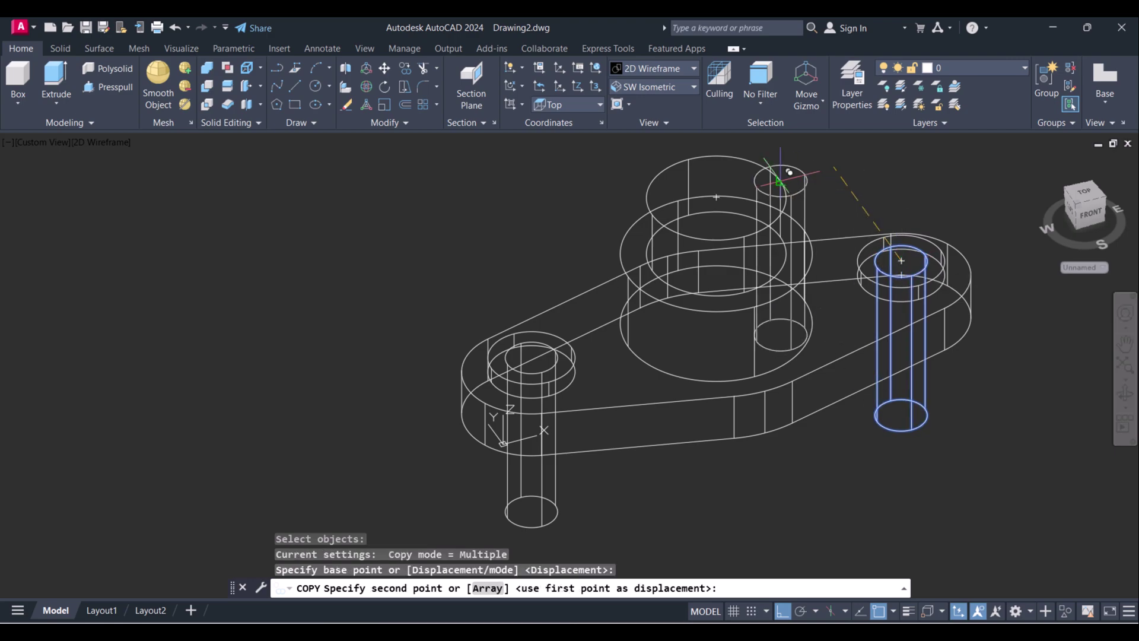
pyautogui.click(721, 187)
pyautogui.press('Escape')
pyautogui.press('Escape')
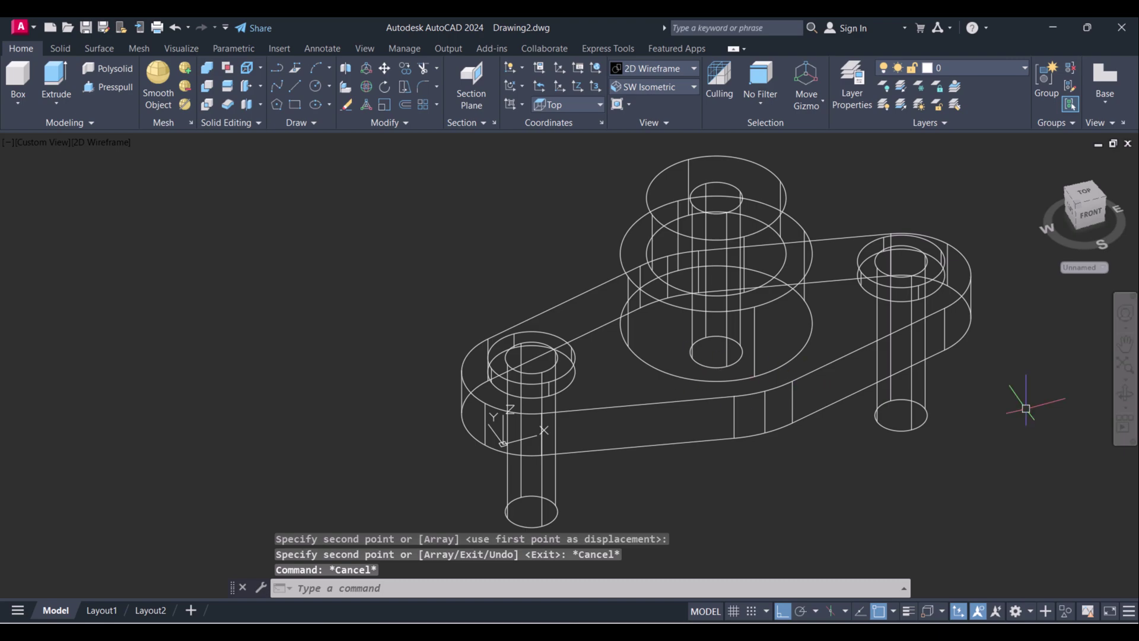
# Step: Check the central hole's diameter in the reference drawing and inspect the copied central solid's properties for an editable radius
pyautogui.hotkey('alt', 'Tab')
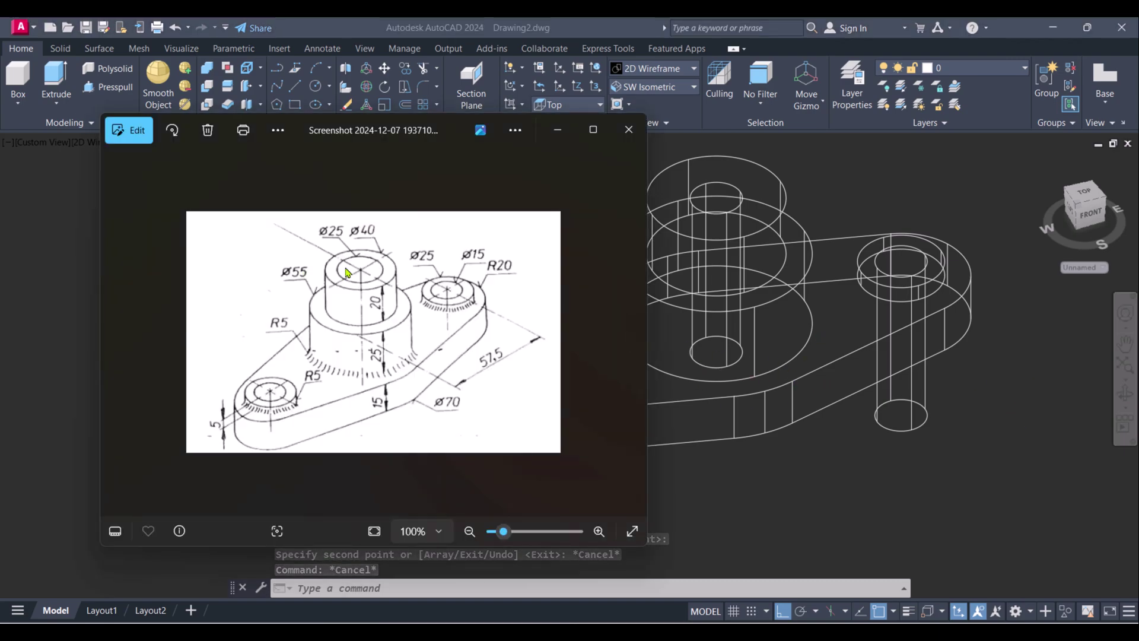
pyautogui.hotkey('alt', 'Tab')
pyautogui.scroll(2, 735, 198)
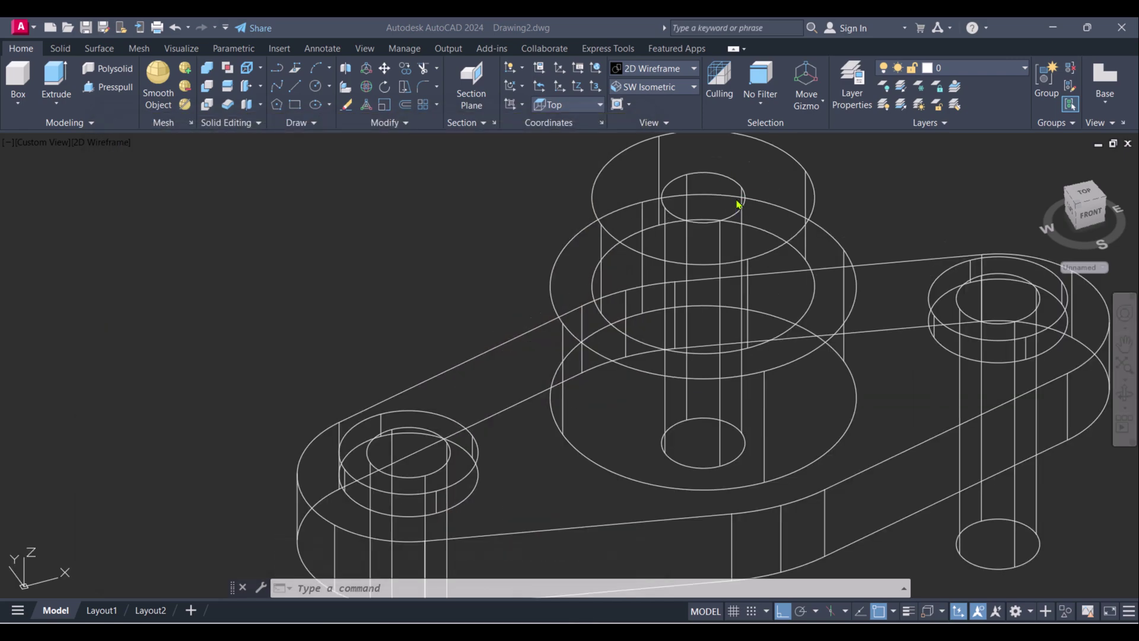
pyautogui.click(725, 175)
pyautogui.write('ch')
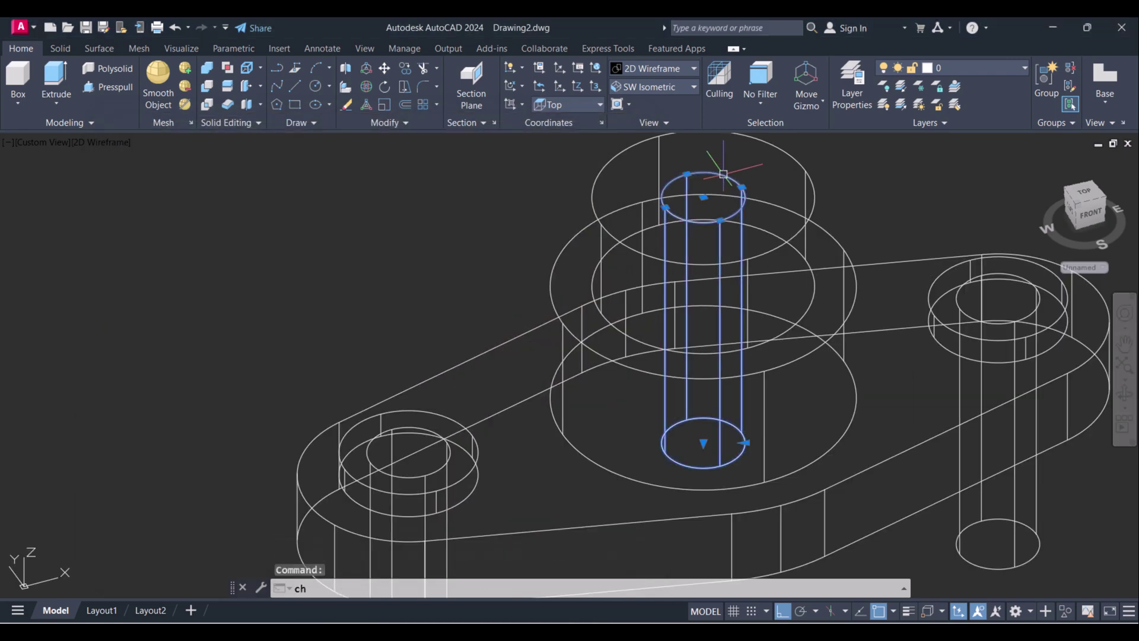
pyautogui.press('Return')
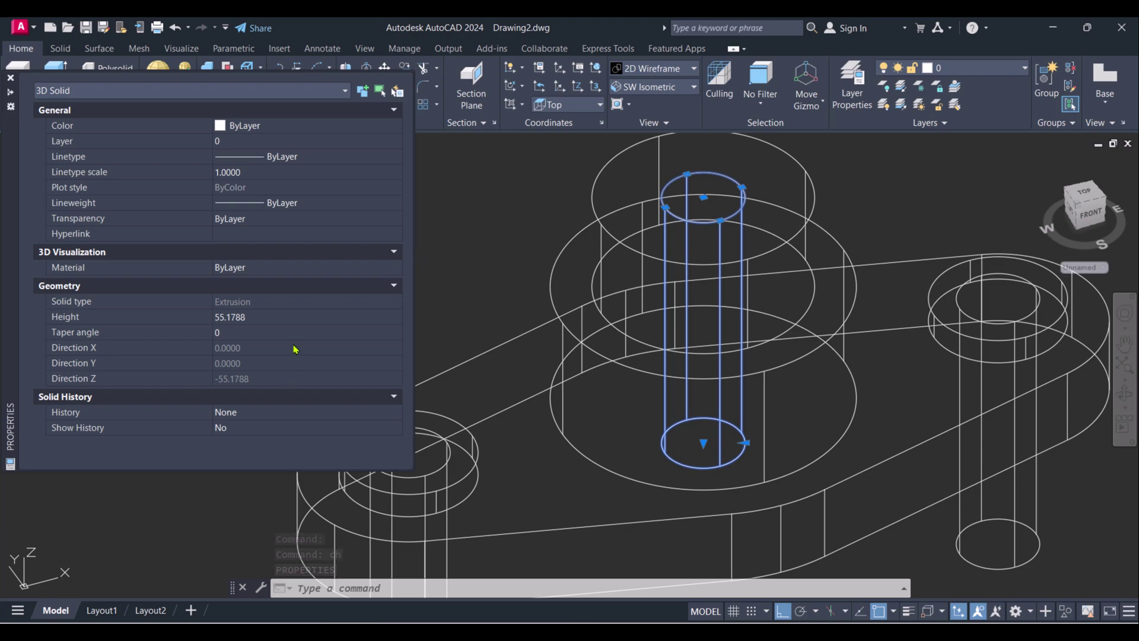
pyautogui.click(11, 78)
pyautogui.press('Escape')
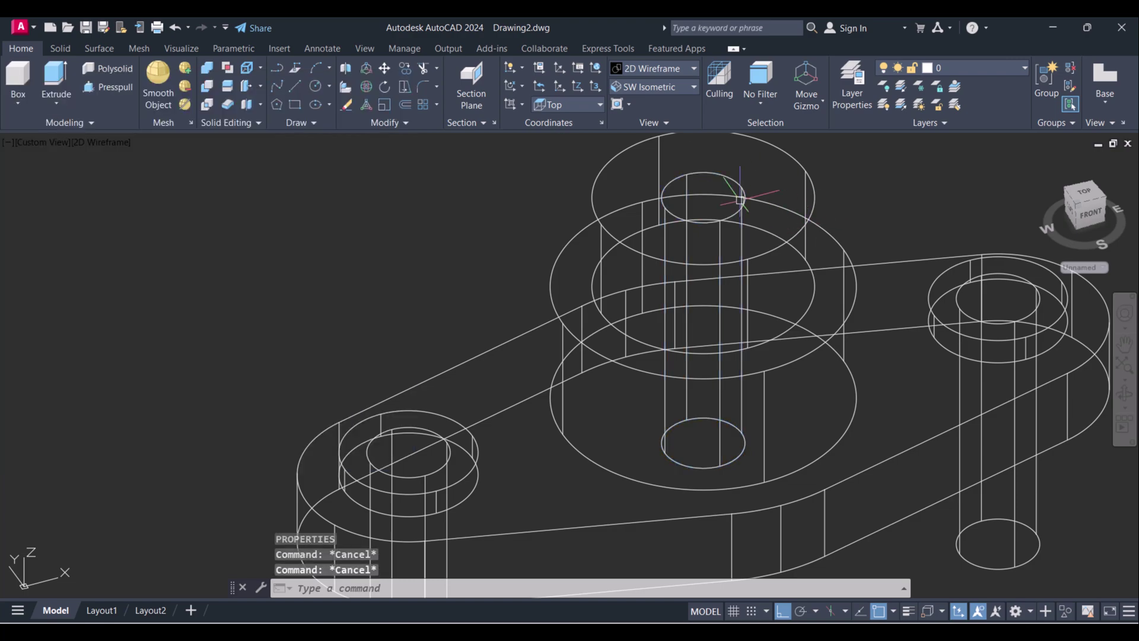
# Step: Erase the copied hole cylinder inside the stepped central cylinder
pyautogui.write('e')
pyautogui.press('Return')
pyautogui.click(724, 178)
pyautogui.press('Return')
# Step: Draw a circle of diameter 25 centred on the top face of the stepped central cylinder
pyautogui.keyDown('shift'); pyautogui.moveTo(730, 254); pyautogui.dragTo(720, 301, button='middle'); pyautogui.keyUp('shift')
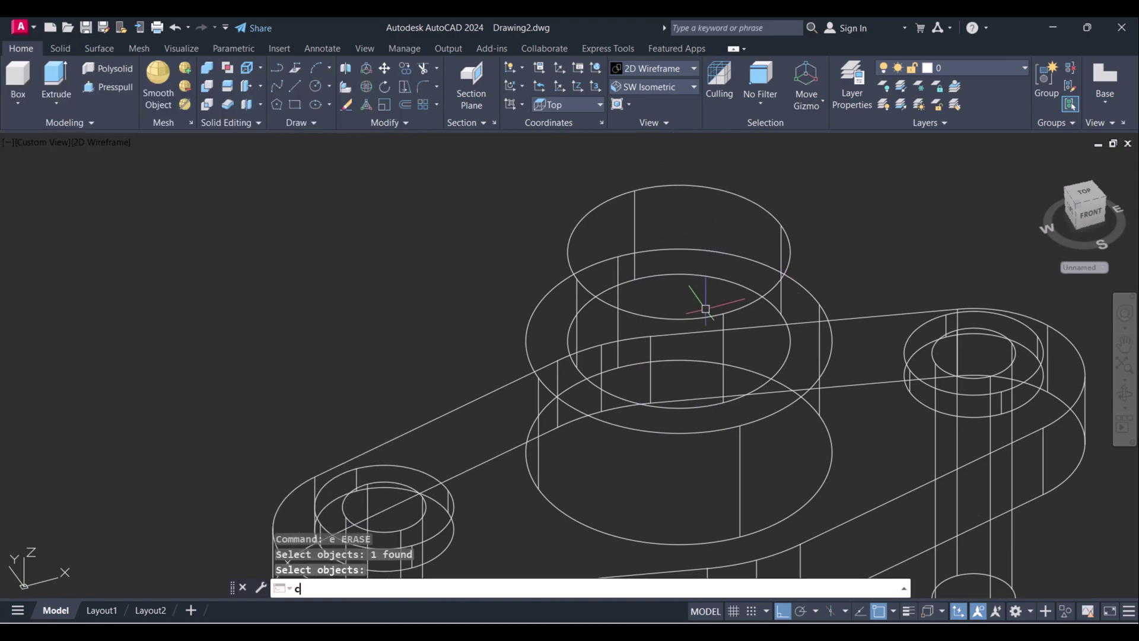
pyautogui.write('c')
pyautogui.press('Return')
pyautogui.write('ce')
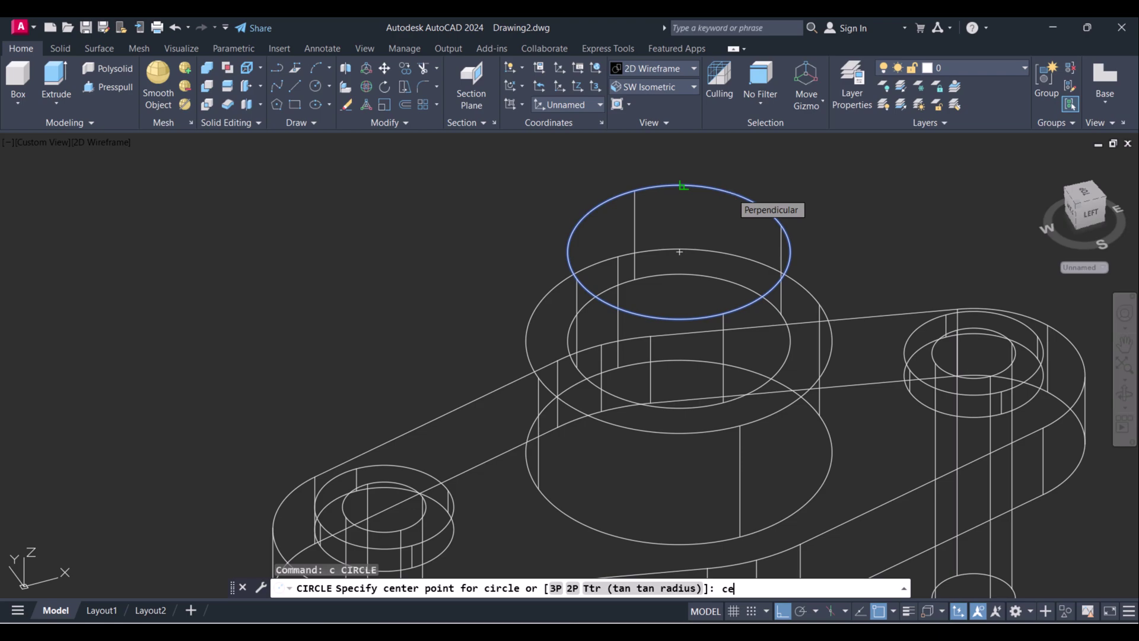
pyautogui.write('n')
pyautogui.press('Return')
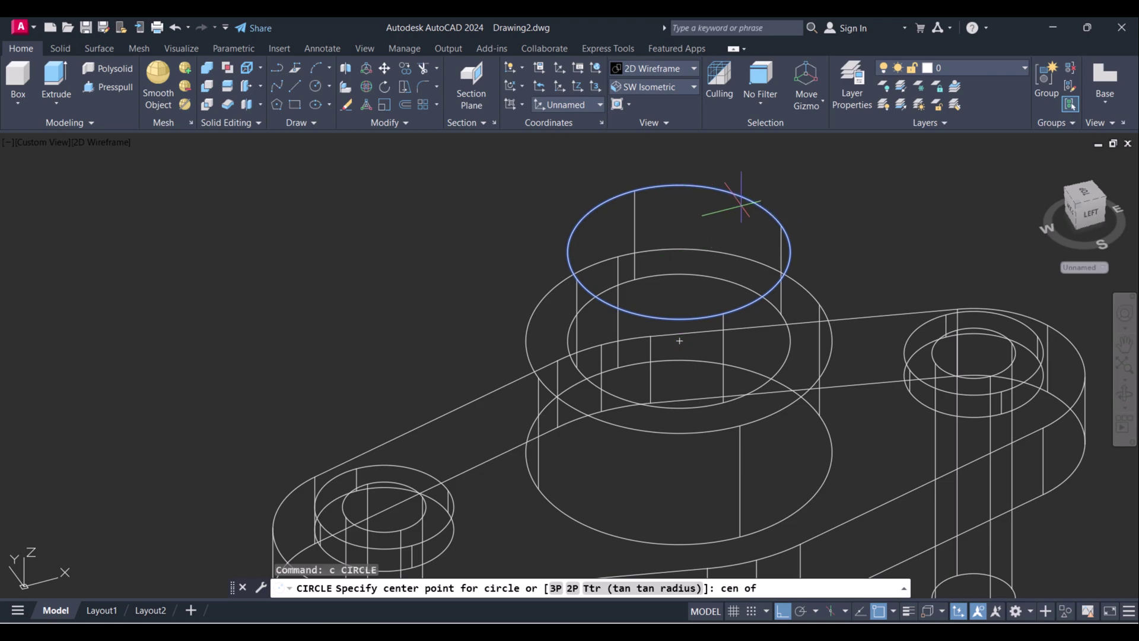
pyautogui.click(747, 197)
pyautogui.write('d')
pyautogui.press('Return')
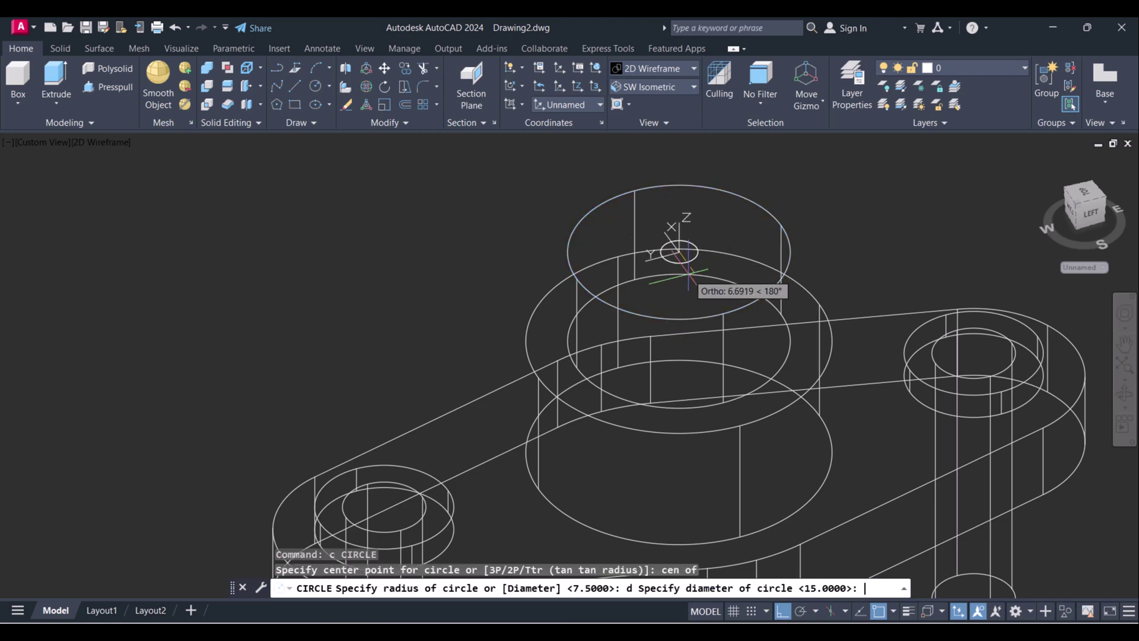
pyautogui.write('25')
pyautogui.press('Return')
pyautogui.press('Escape')
pyautogui.press('Escape')
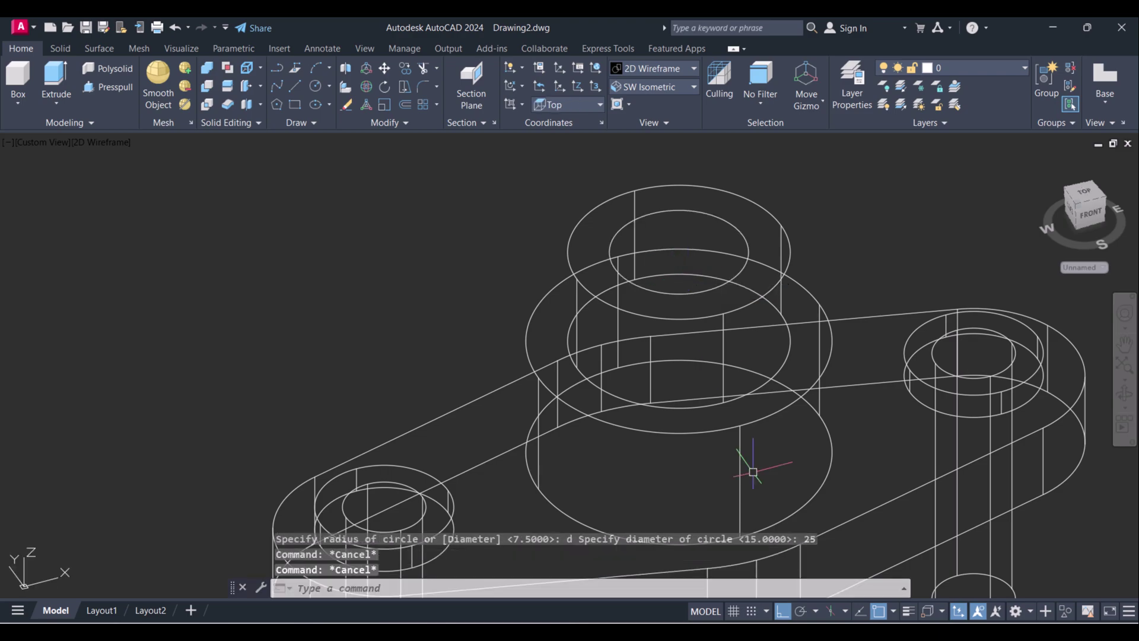
# Step: Extrude the diameter 25 circle downward through the central cylinder and beyond the underside of the base
pyautogui.click(56, 80)
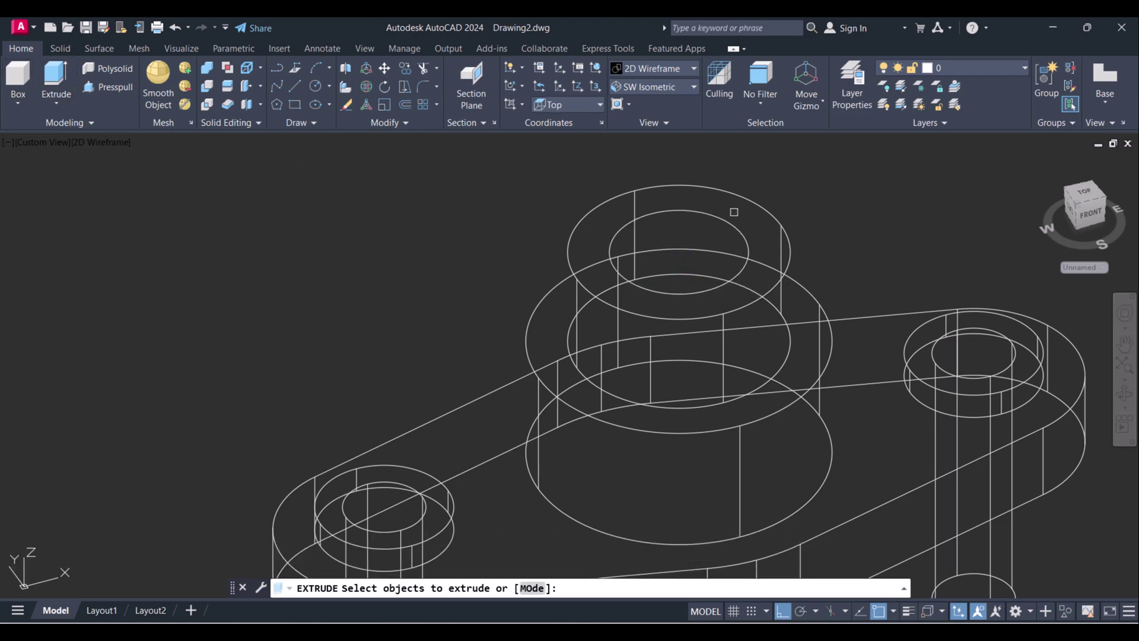
pyautogui.click(721, 217)
pyautogui.rightClick(704, 226)
pyautogui.click(730, 234)
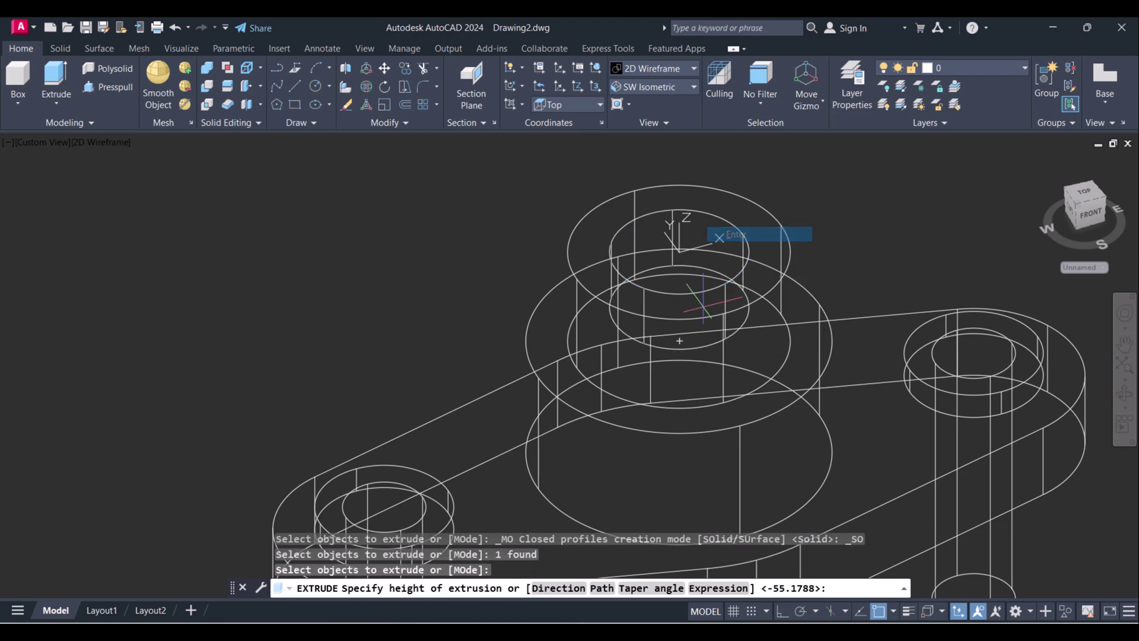
pyautogui.moveTo(705, 335); pyautogui.dragTo(643, 179, button='middle')
pyautogui.scroll(-6, 643, 179)
pyautogui.press('Escape')
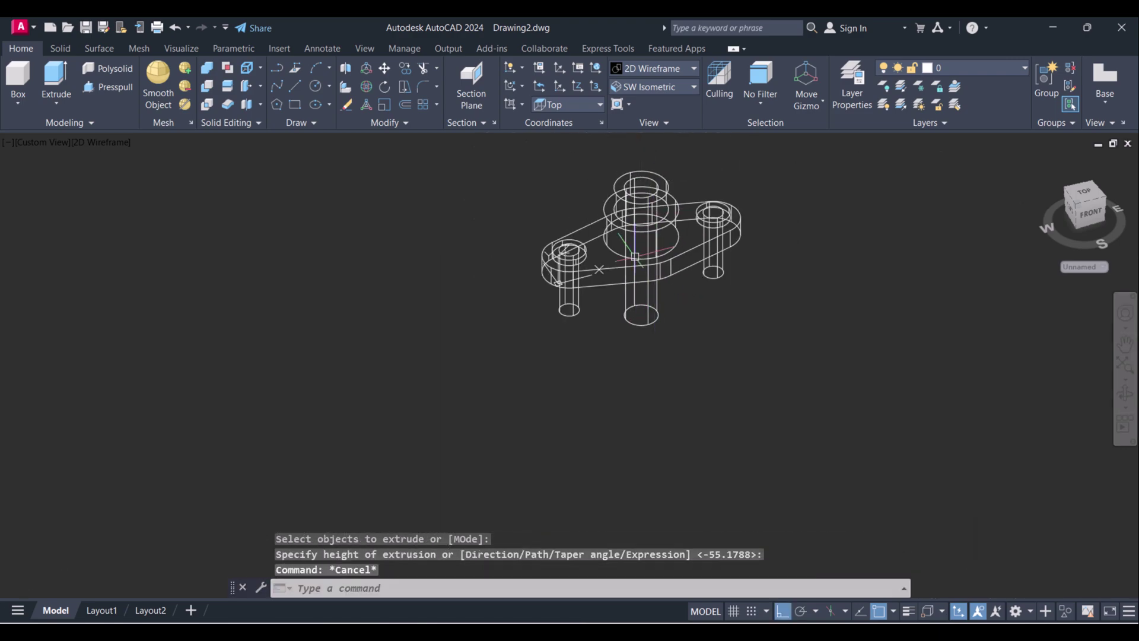
pyautogui.scroll(4, 615, 283)
pyautogui.moveTo(616, 282); pyautogui.dragTo(596, 327, button='middle')
pyautogui.press('Escape')
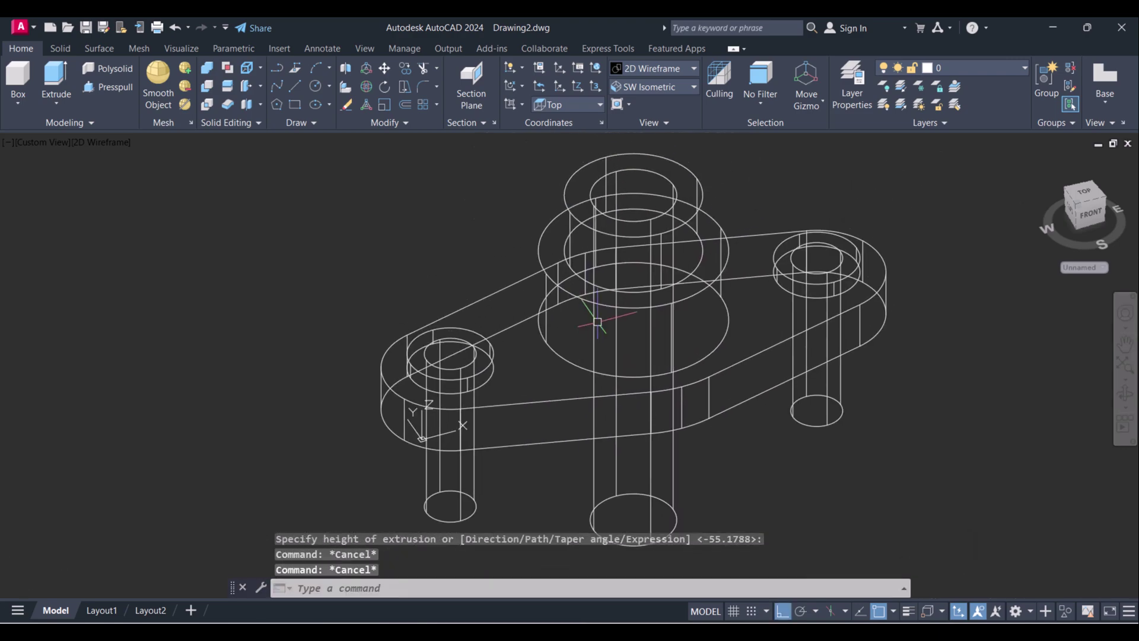
# Step: Switch the visual style to Conceptual and inspect the three hole cylinders extending below the base
pyautogui.click(665, 69)
pyautogui.click(708, 102)
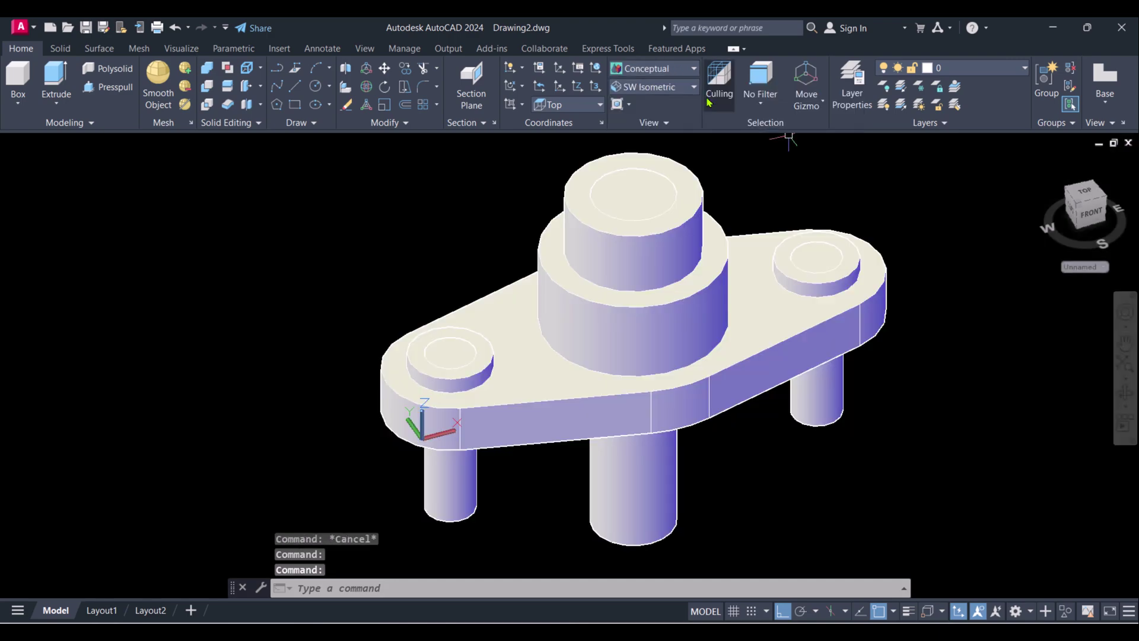
pyautogui.scroll(-3, 737, 295)
pyautogui.moveTo(738, 295); pyautogui.dragTo(712, 297, button='middle')
pyautogui.scroll(4, 712, 297)
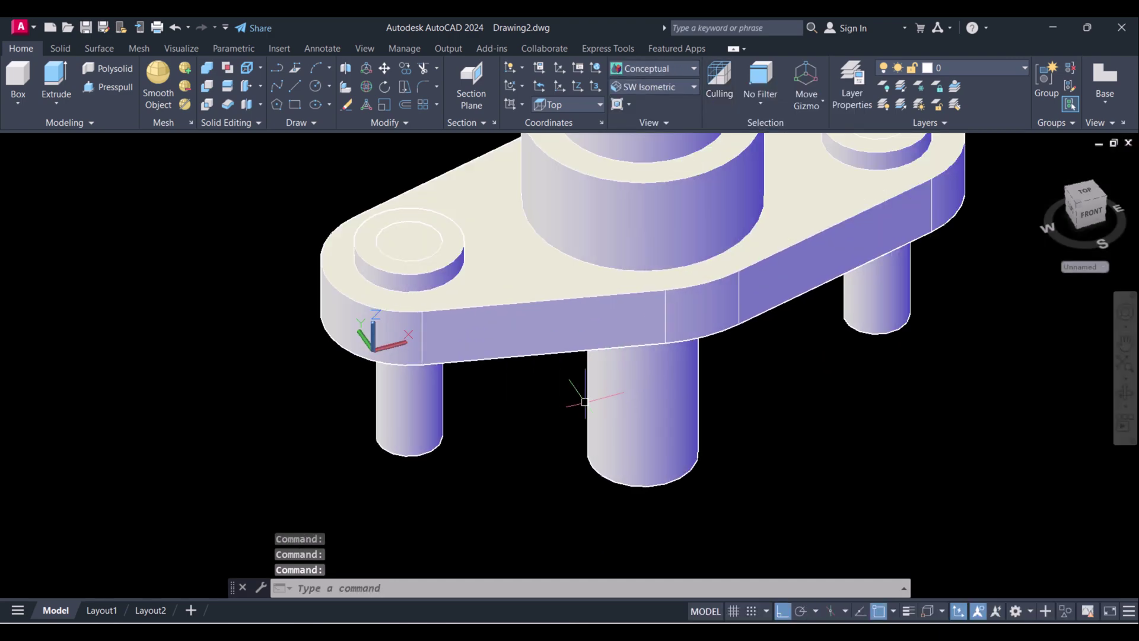
pyautogui.scroll(-2, 374, 374)
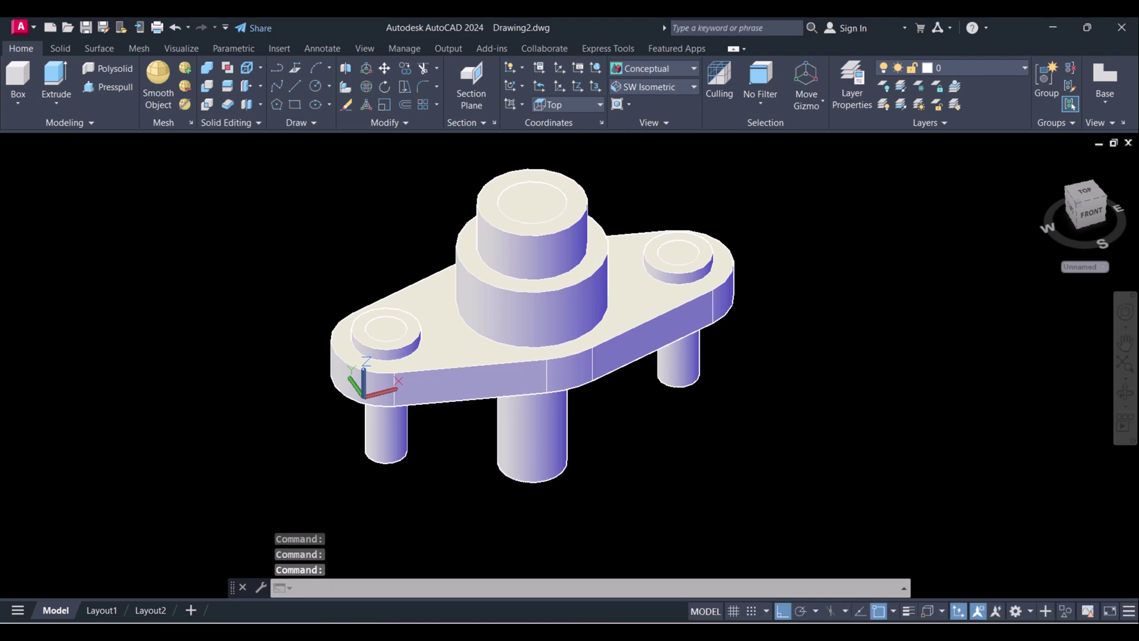
pyautogui.moveTo(389, 342); pyautogui.dragTo(377, 371, button='middle')
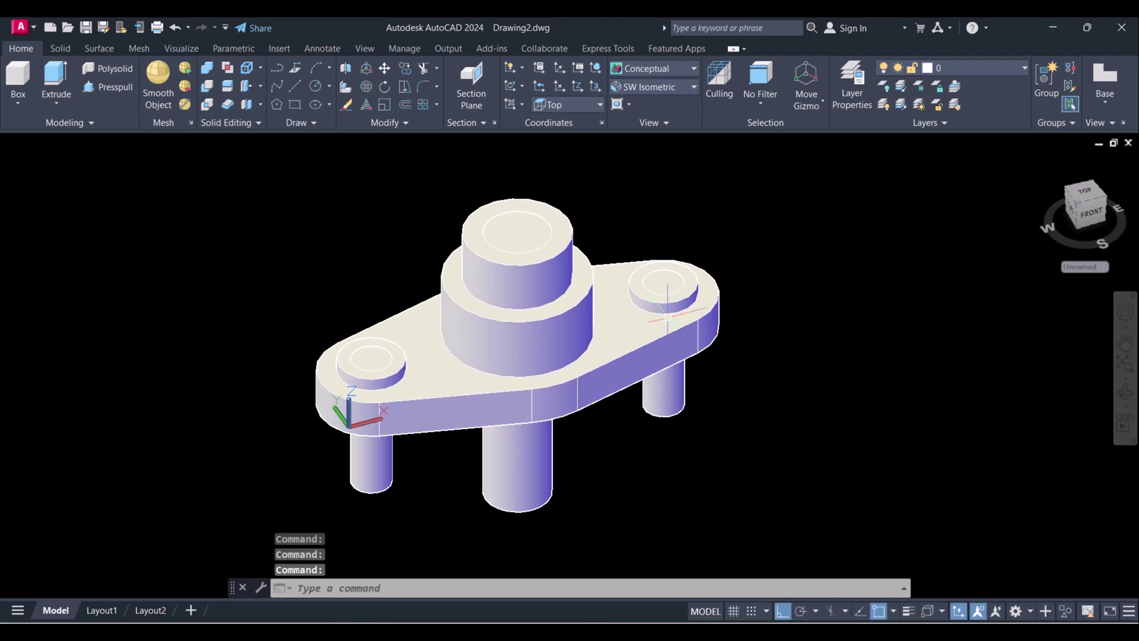
pyautogui.press('Escape')
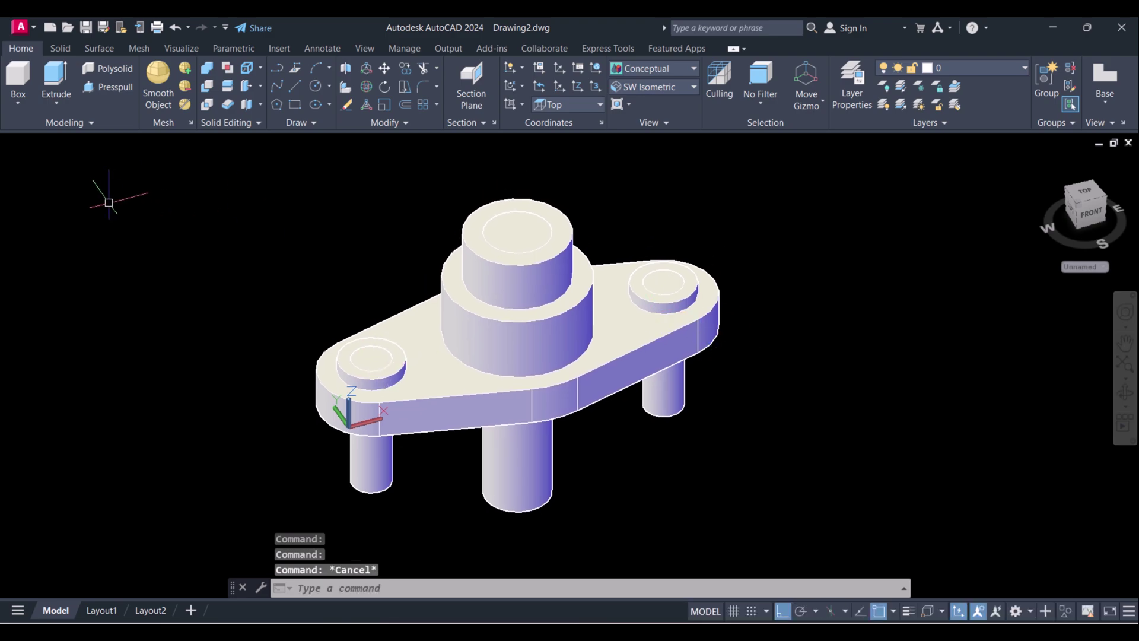
# Step: Subtract the two end-boss hole cylinders and the central hole cylinder from the flanged base solid
pyautogui.click(207, 88)
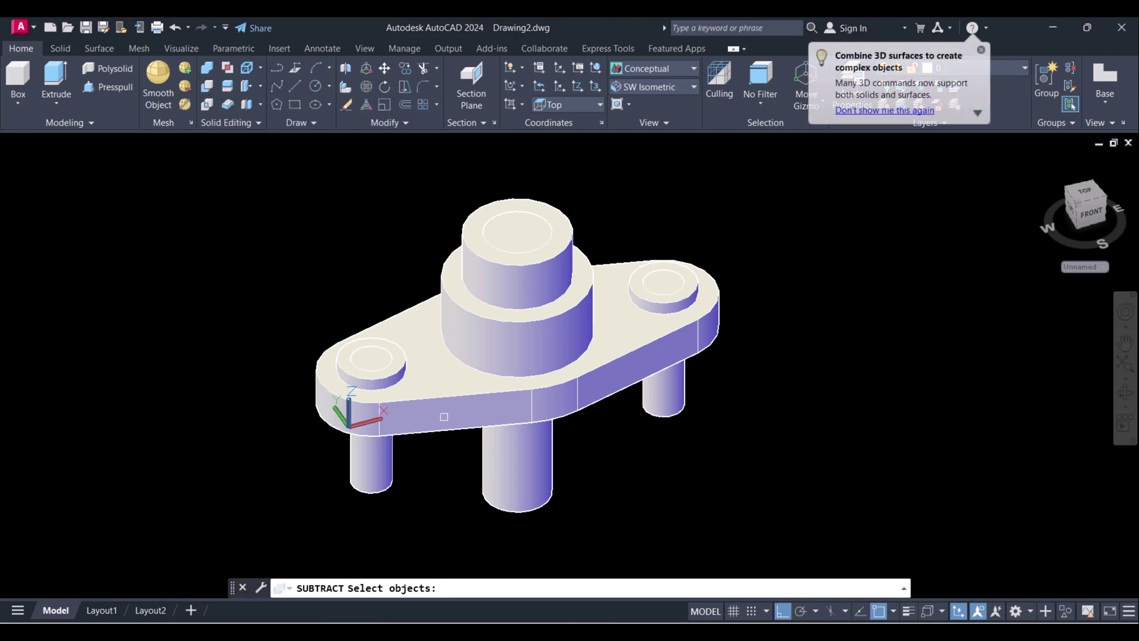
pyautogui.click(461, 397)
pyautogui.press('Return')
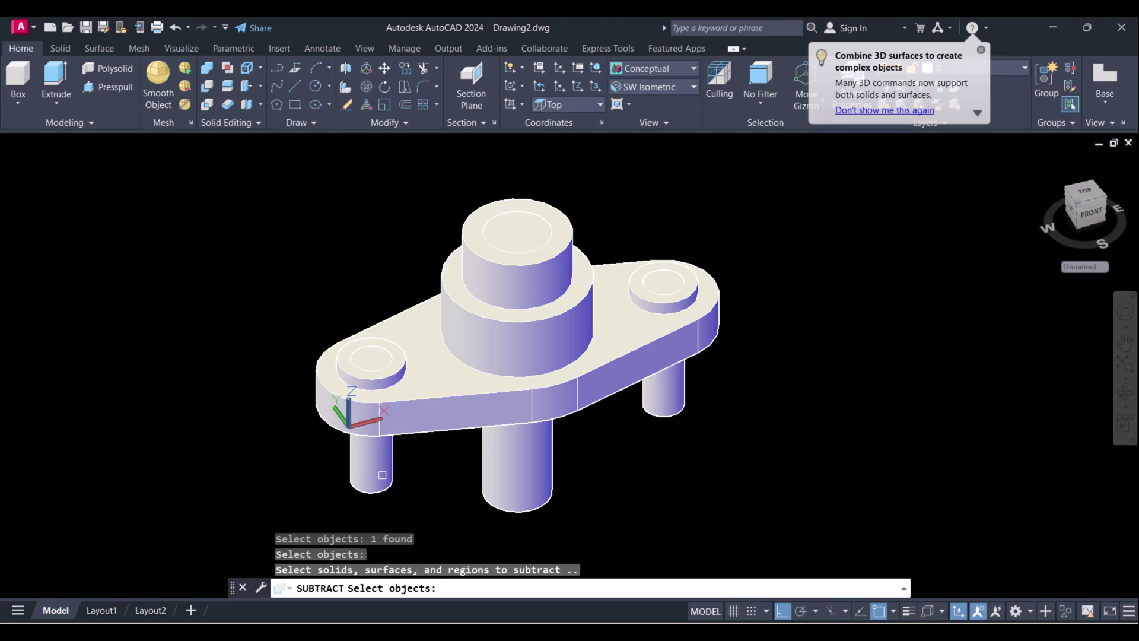
pyautogui.click(382, 475)
pyautogui.click(485, 462)
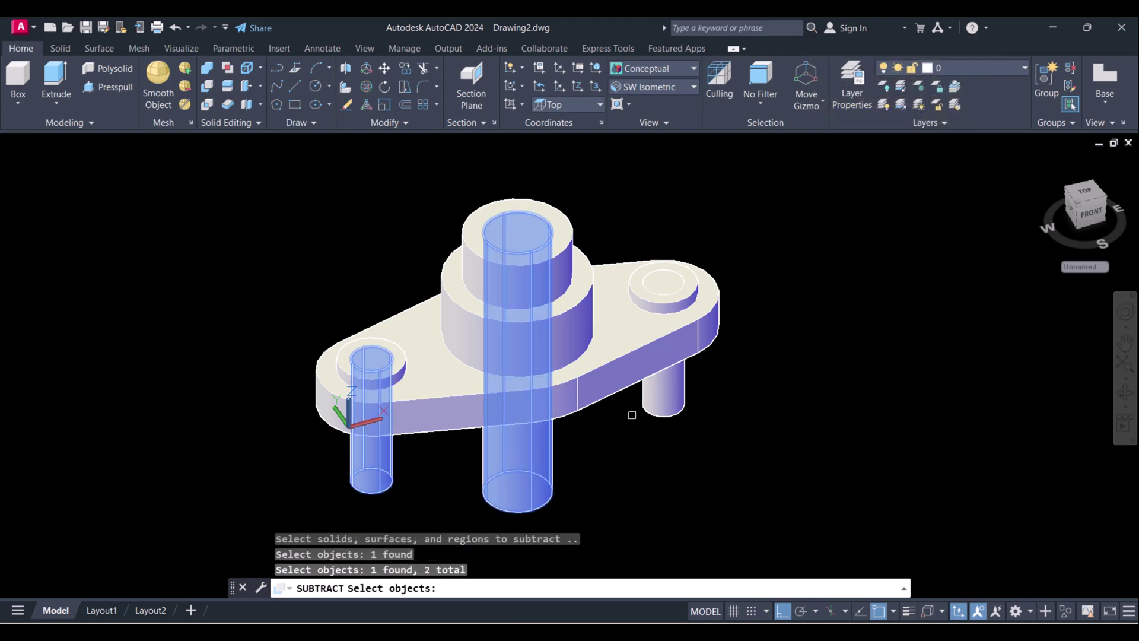
pyautogui.click(664, 396)
pyautogui.press('Return')
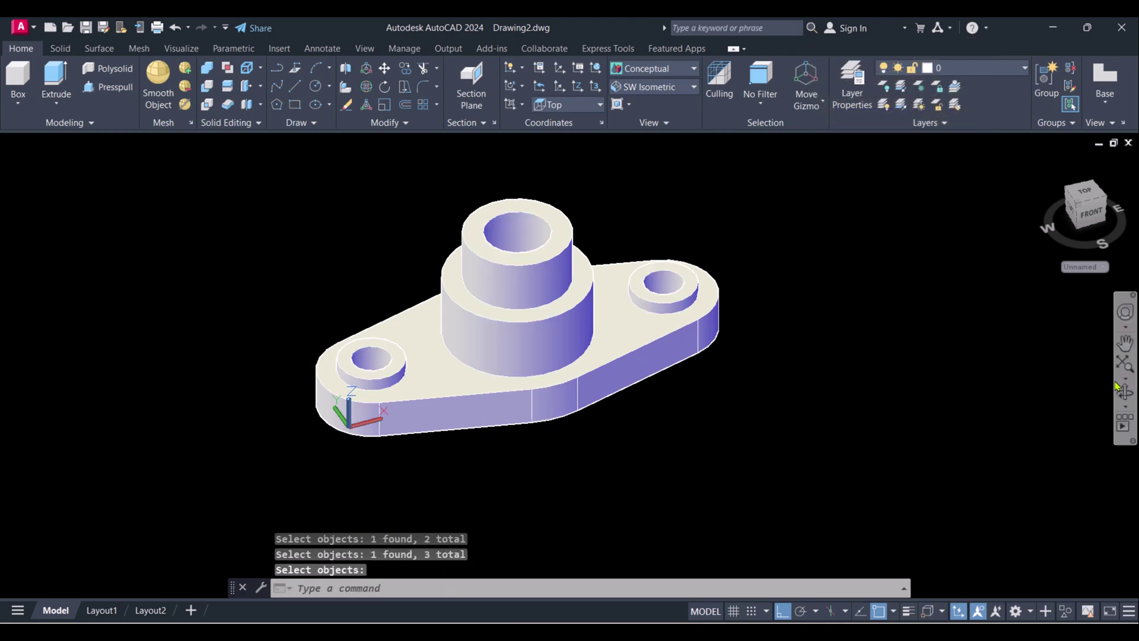
# Step: Orbit the model to view the through holes from its front-left corner and set the visual style to 2D Wireframe
pyautogui.click(1126, 403)
pyautogui.moveTo(602, 376); pyautogui.dragTo(571, 389)
pyautogui.scroll(3, 424, 403)
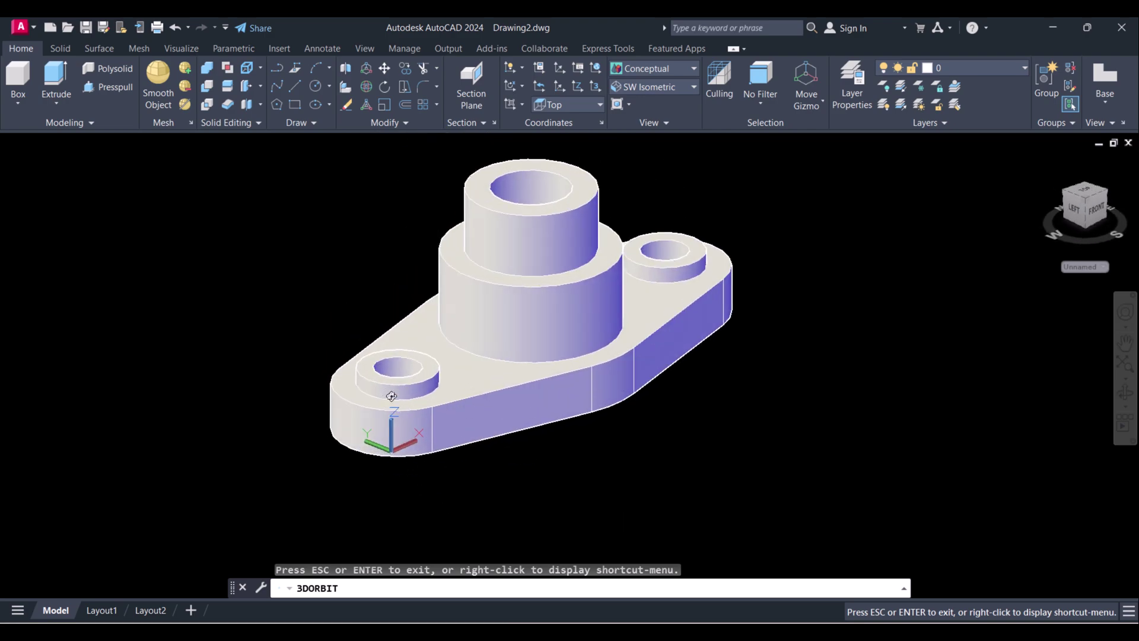
pyautogui.press('Escape')
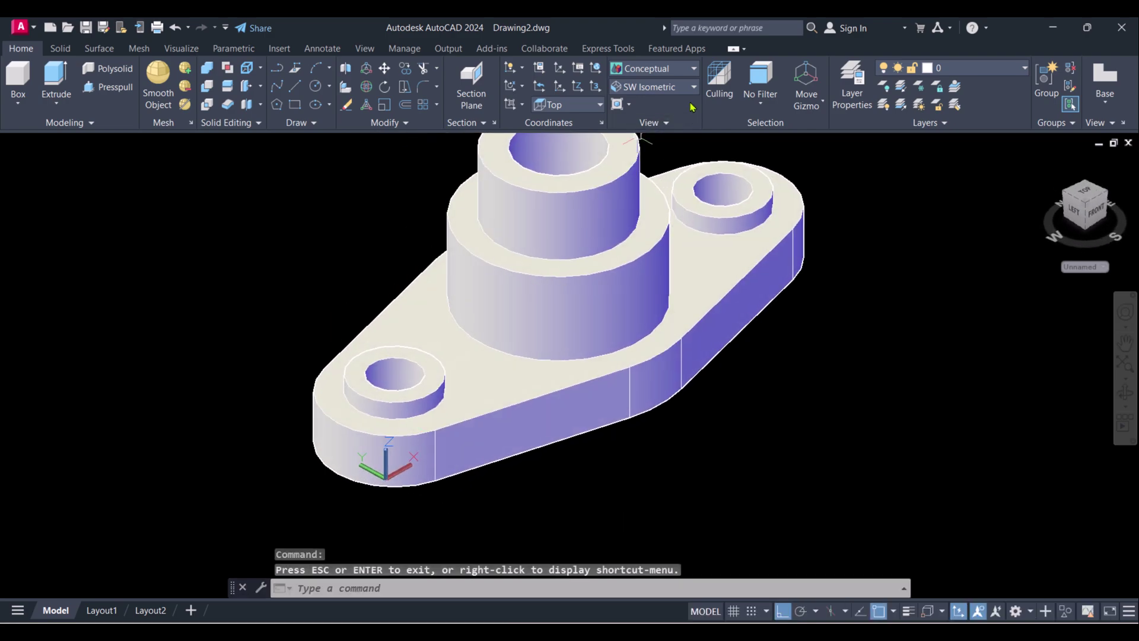
pyautogui.click(660, 79)
pyautogui.click(641, 100)
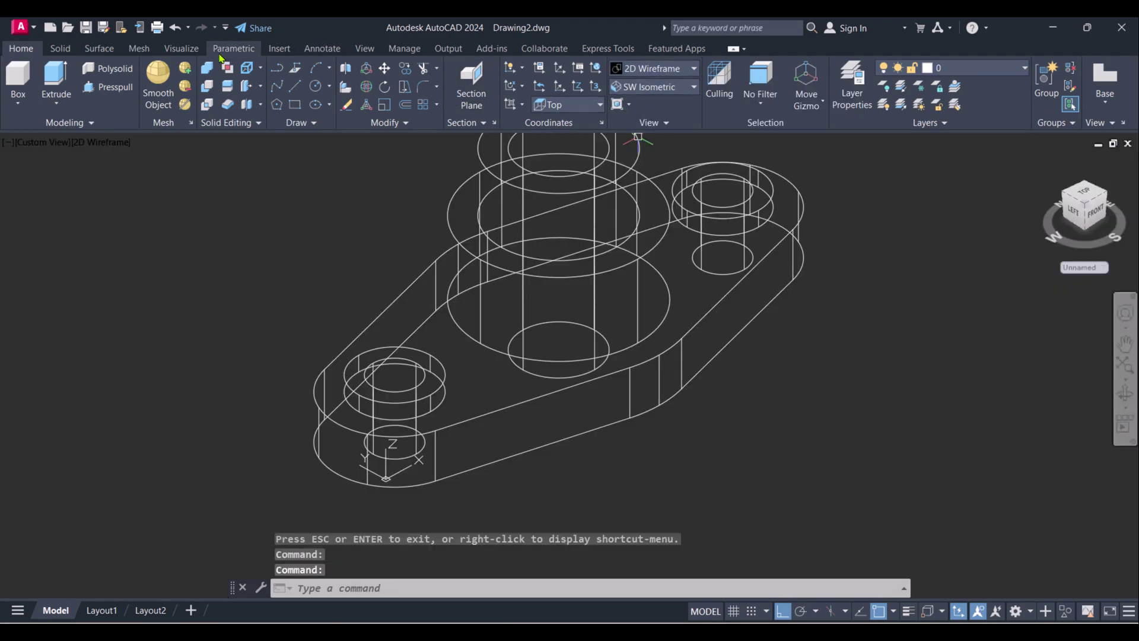
# Step: Try to fillet the edge where the near end boss meets the base with a radius of 5
pyautogui.click(409, 49)
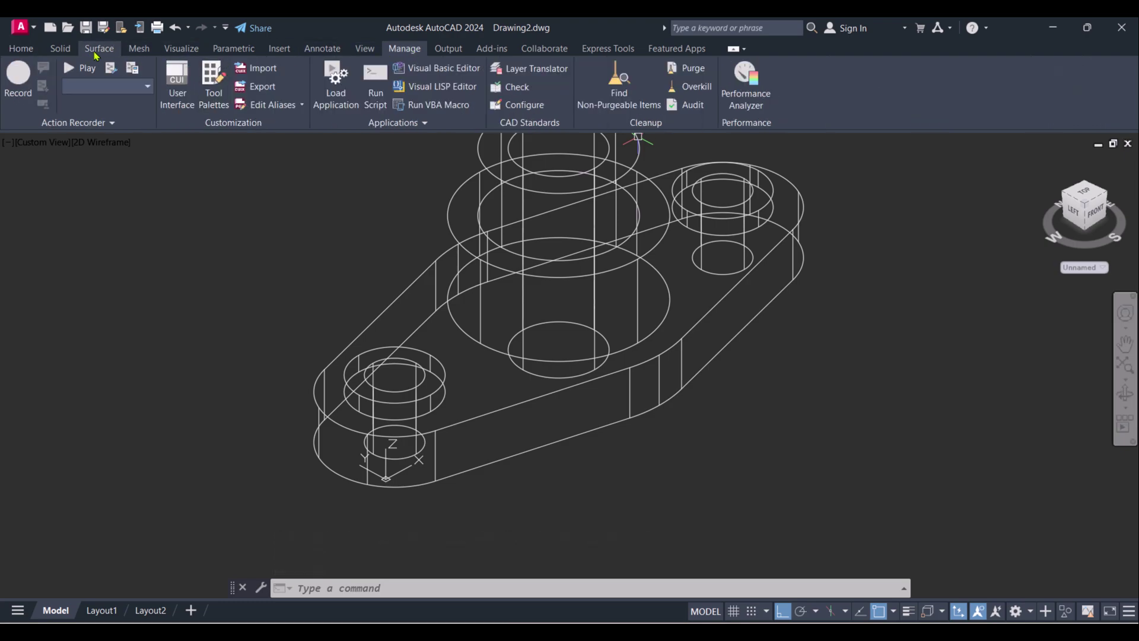
pyautogui.click(59, 49)
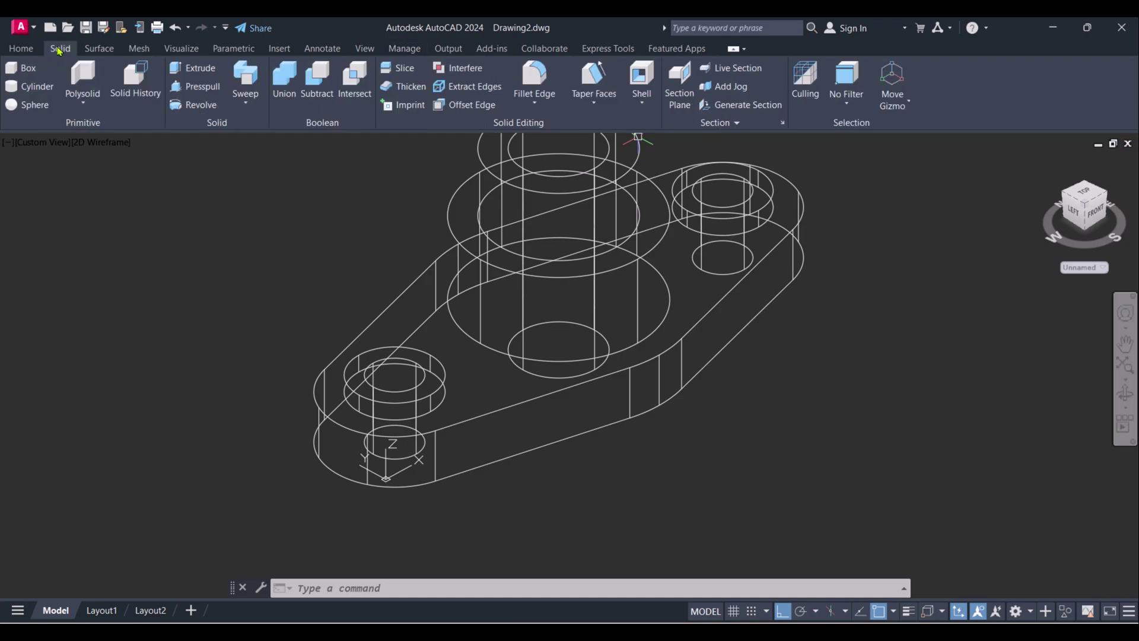
pyautogui.click(537, 104)
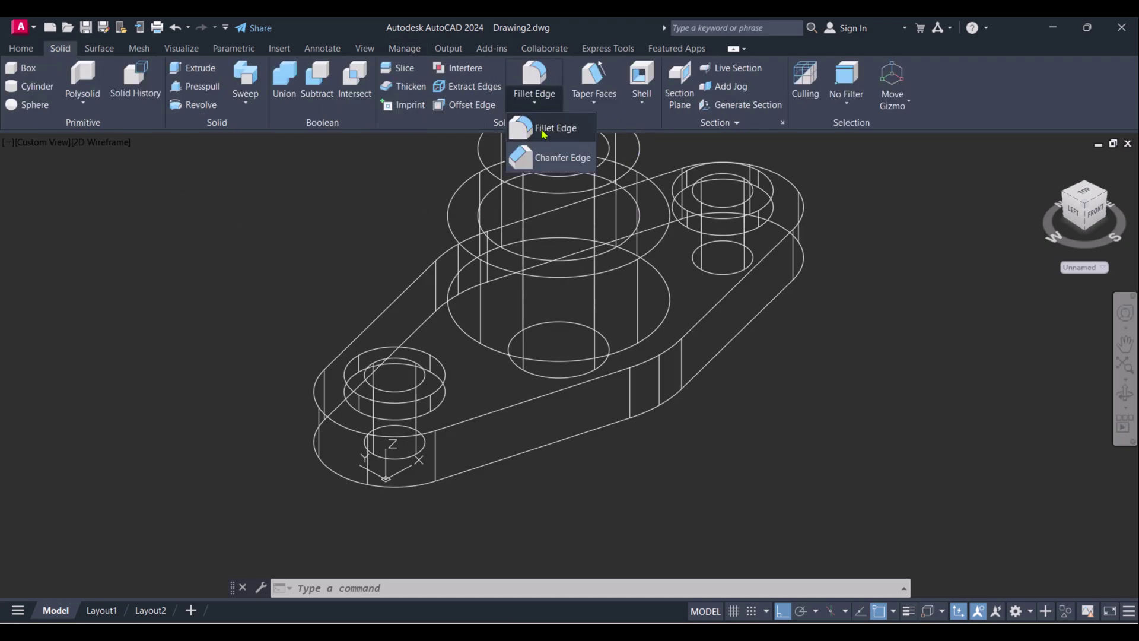
pyautogui.click(545, 131)
pyautogui.scroll(5, 441, 422)
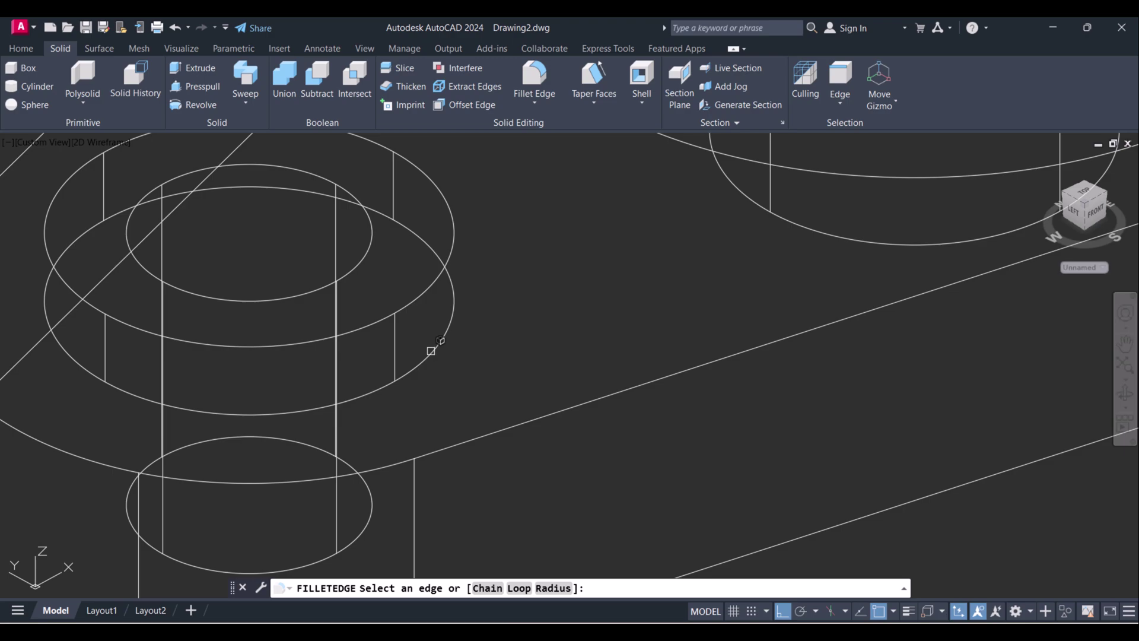
pyautogui.click(433, 352)
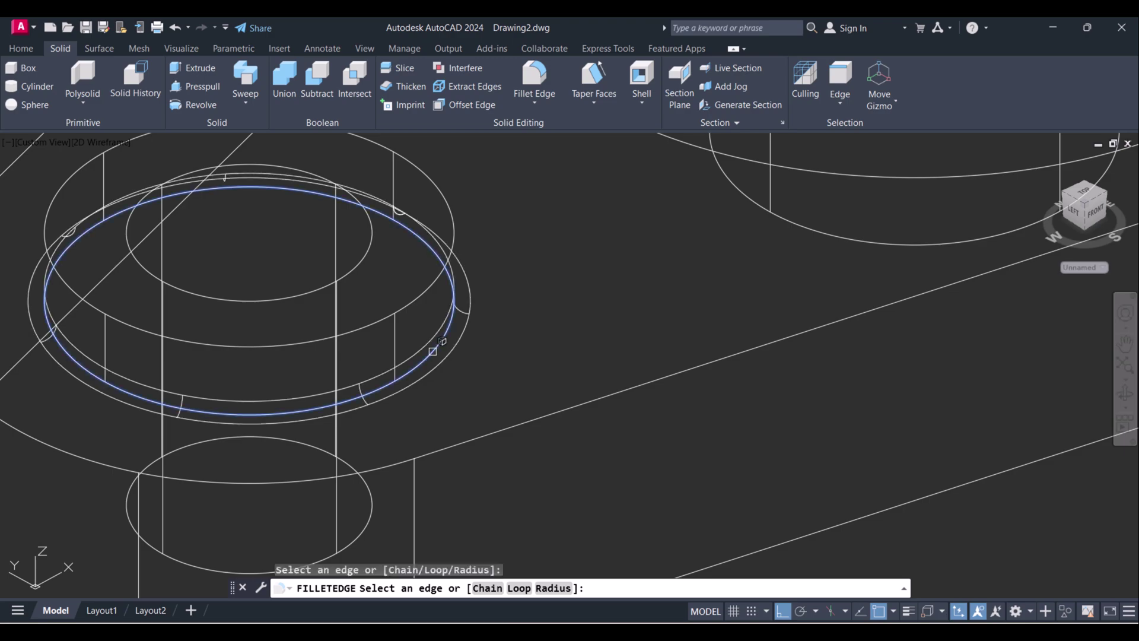
pyautogui.write('r')
pyautogui.press('Return')
pyautogui.write('5')
pyautogui.press('Return')
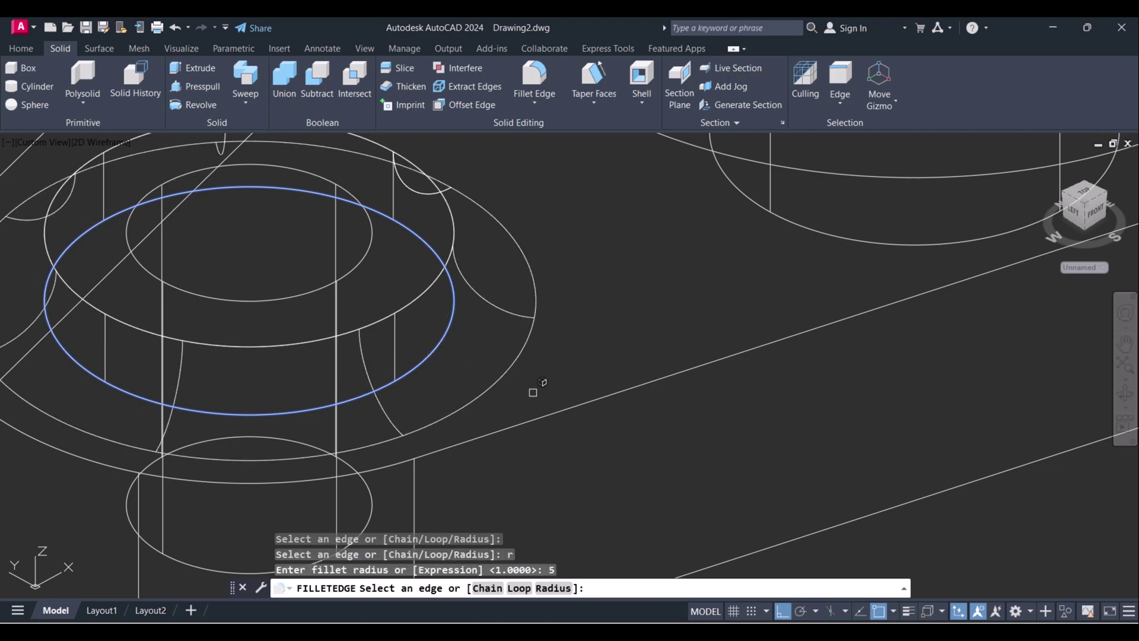
# Step: Try to include the base edges of the central cylinder and the far end boss in the radius 5 fillet
pyautogui.scroll(-2, 625, 410)
pyautogui.scroll(-3, 781, 318)
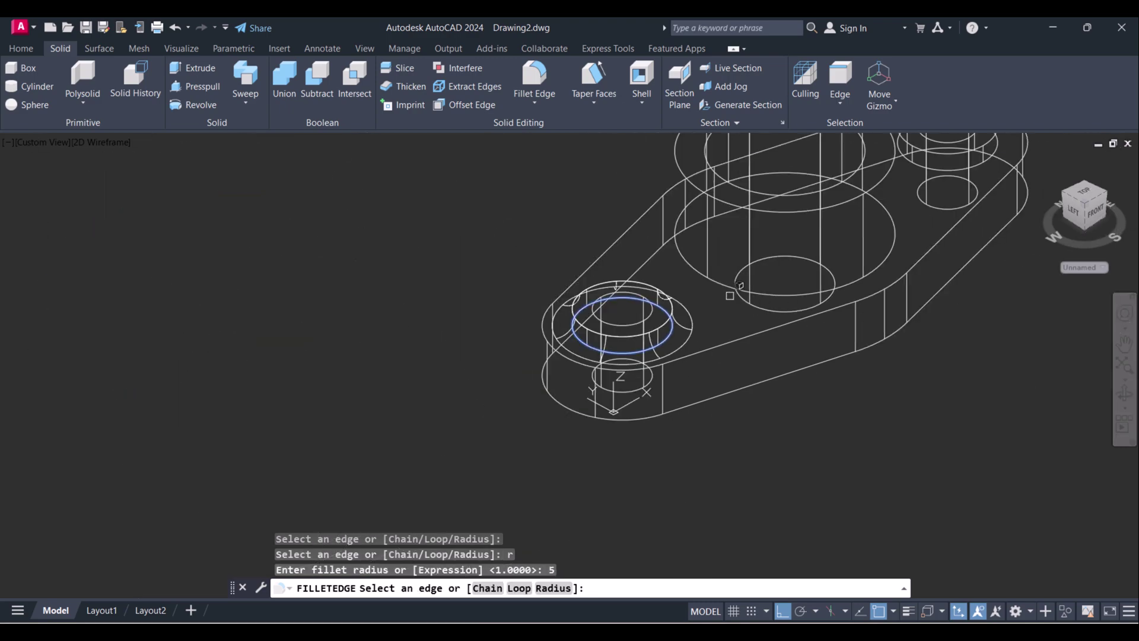
pyautogui.click(735, 295)
pyautogui.scroll(5, 928, 222)
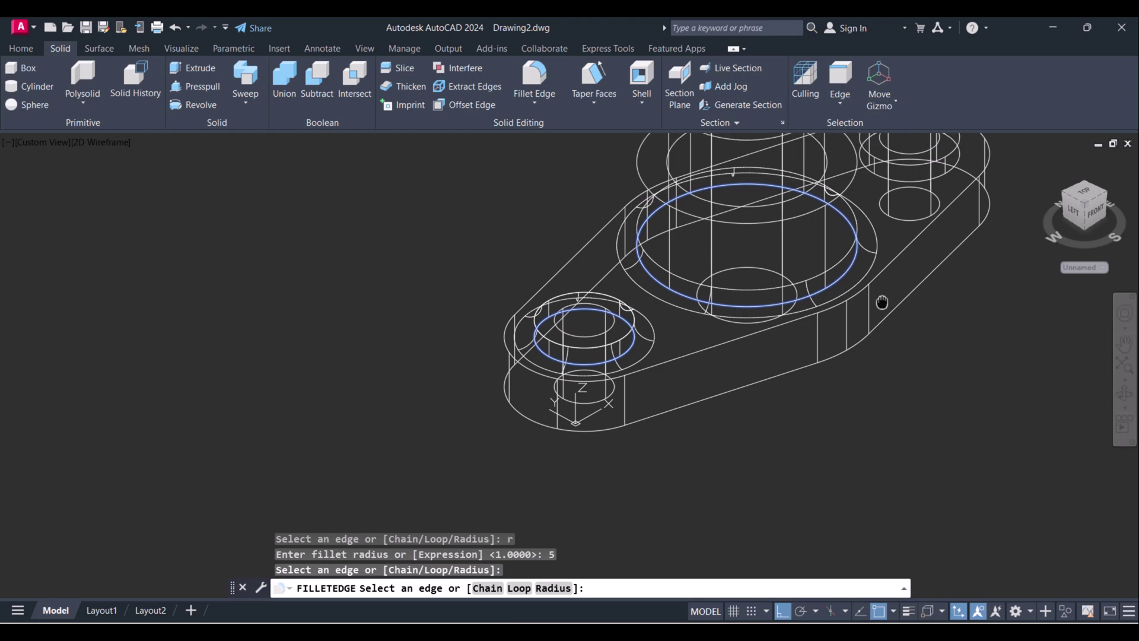
pyautogui.click(741, 200)
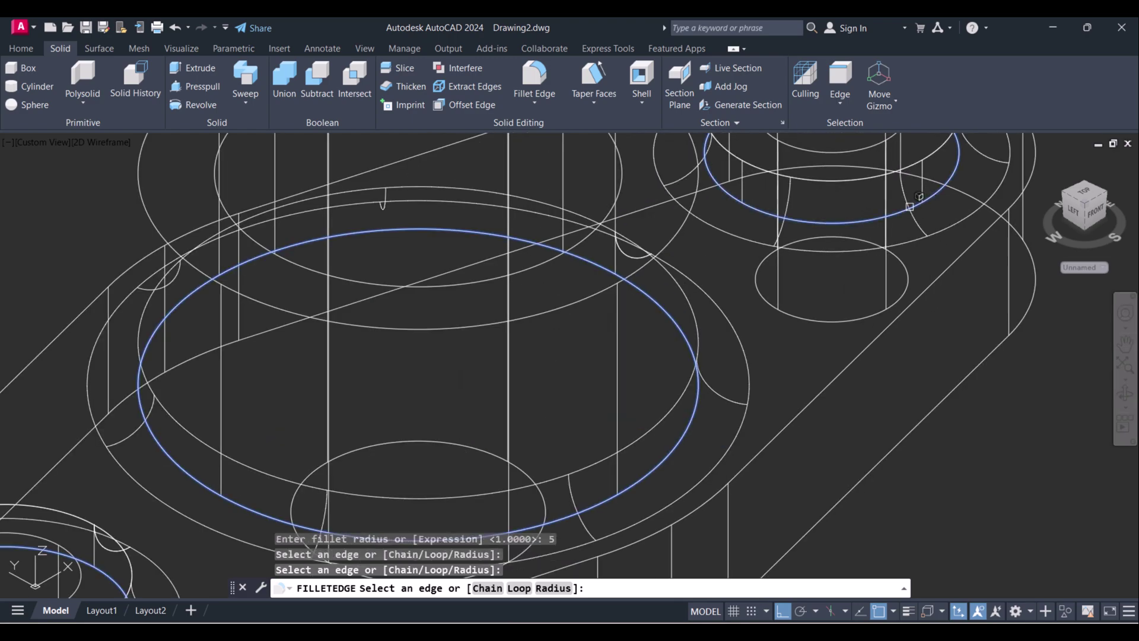
pyautogui.press('Return')
pyautogui.scroll(-4, 691, 504)
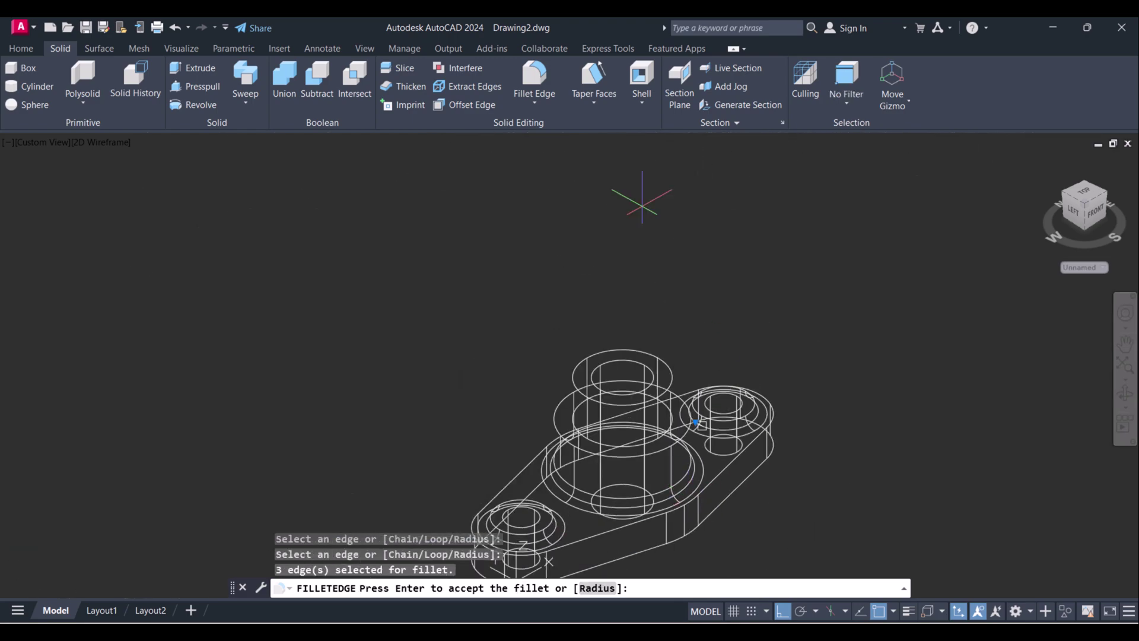
# Step: Set the visual style to Conceptual and check the boss and central cylinder base edges for fillets
pyautogui.click(23, 50)
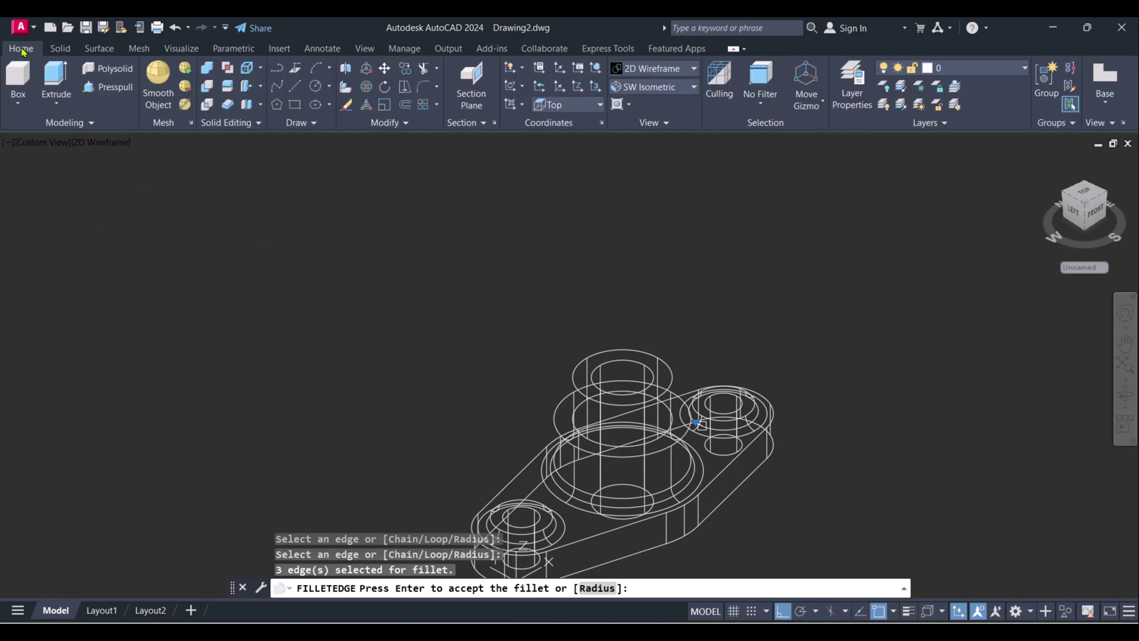
pyautogui.click(664, 70)
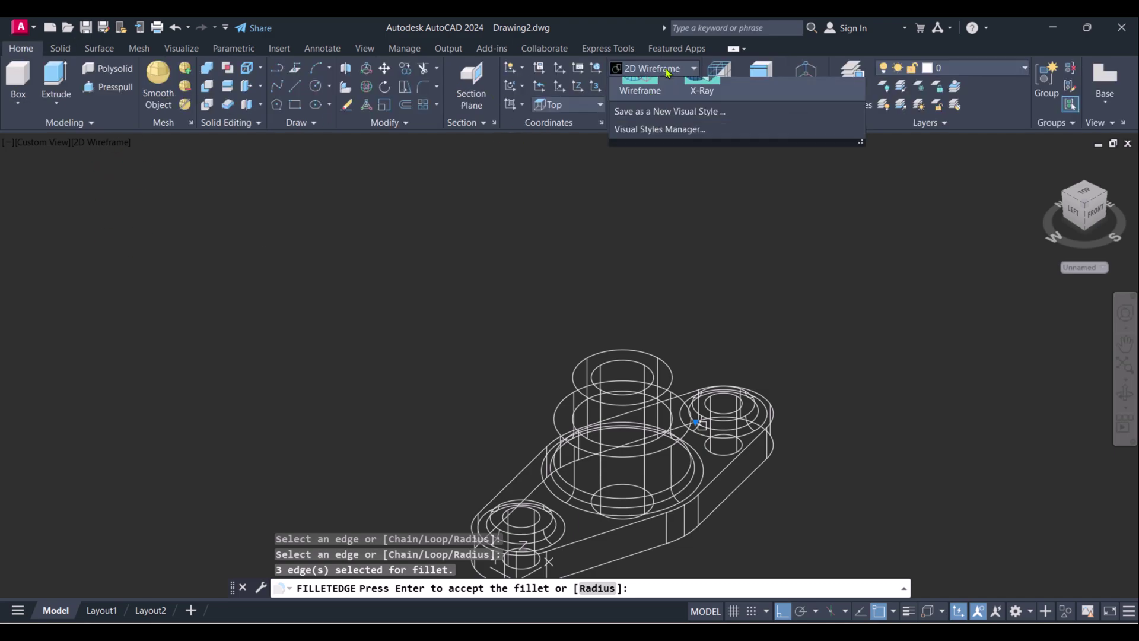
pyautogui.click(702, 98)
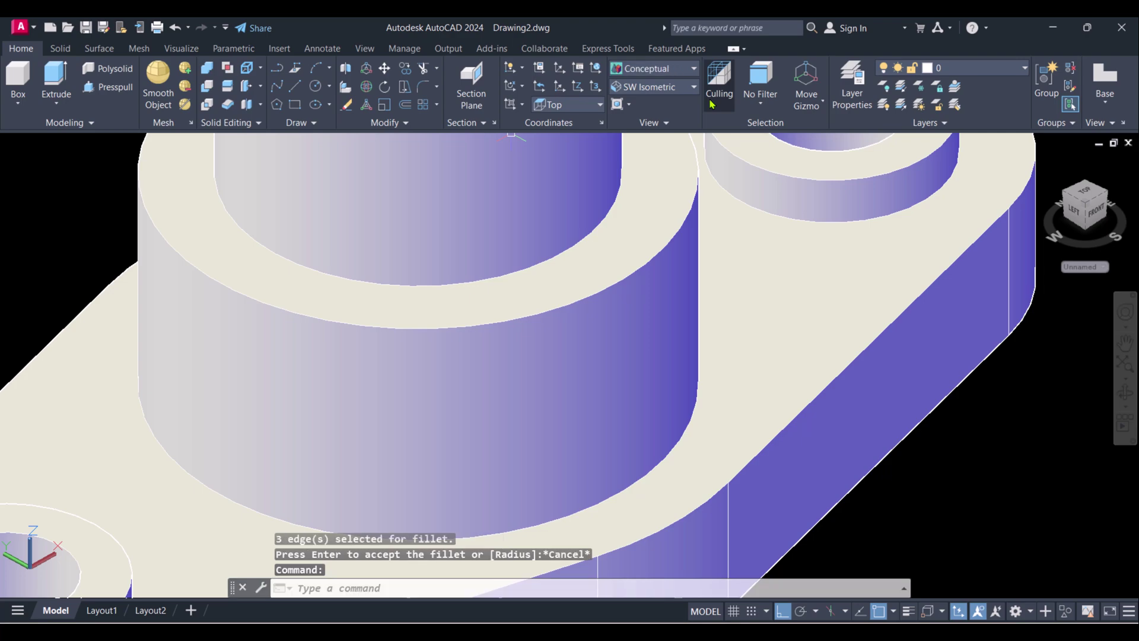
pyautogui.scroll(-3, 879, 243)
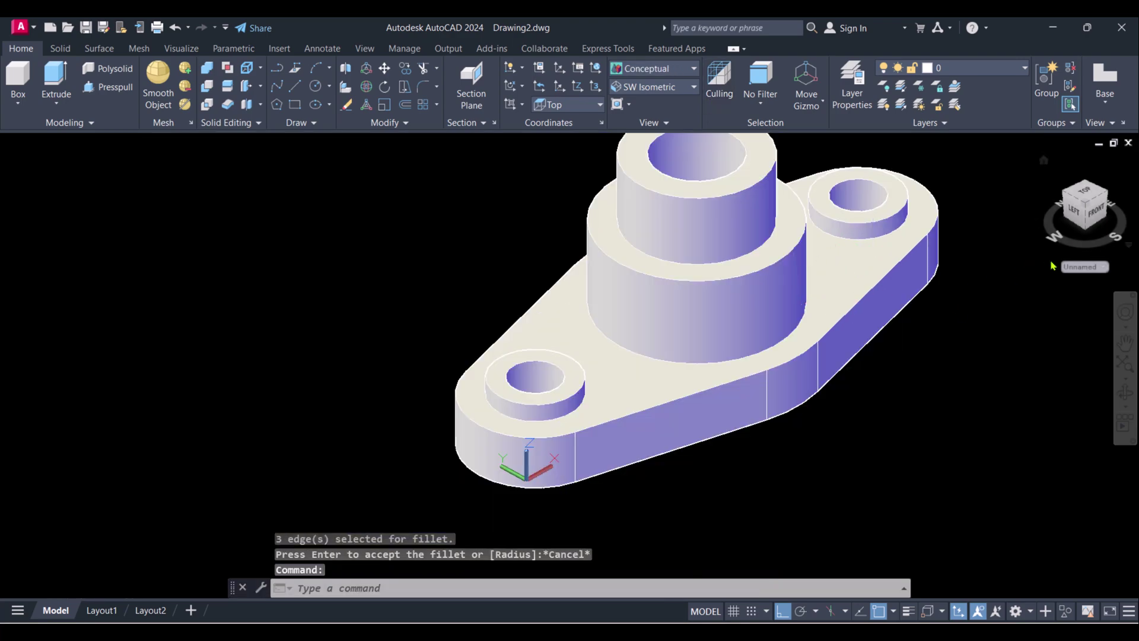
# Step: Show the model in 2D Wireframe and fillet the base edges of both end bosses and the central cylinder with radius 5
pyautogui.moveTo(595, 426)
pyautogui.mouseDown(button='middle')
pyautogui.moveTo(602, 382)
pyautogui.moveTo(587, 411)
pyautogui.mouseUp(button='middle')
pyautogui.press('Escape')
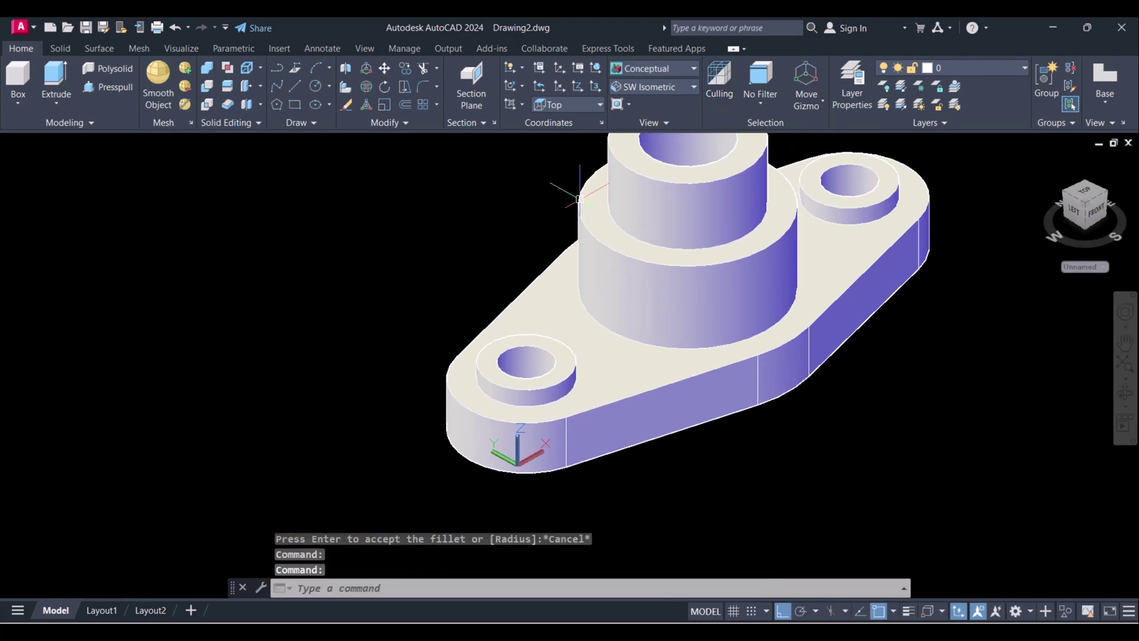
pyautogui.press('Escape')
pyautogui.click(673, 73)
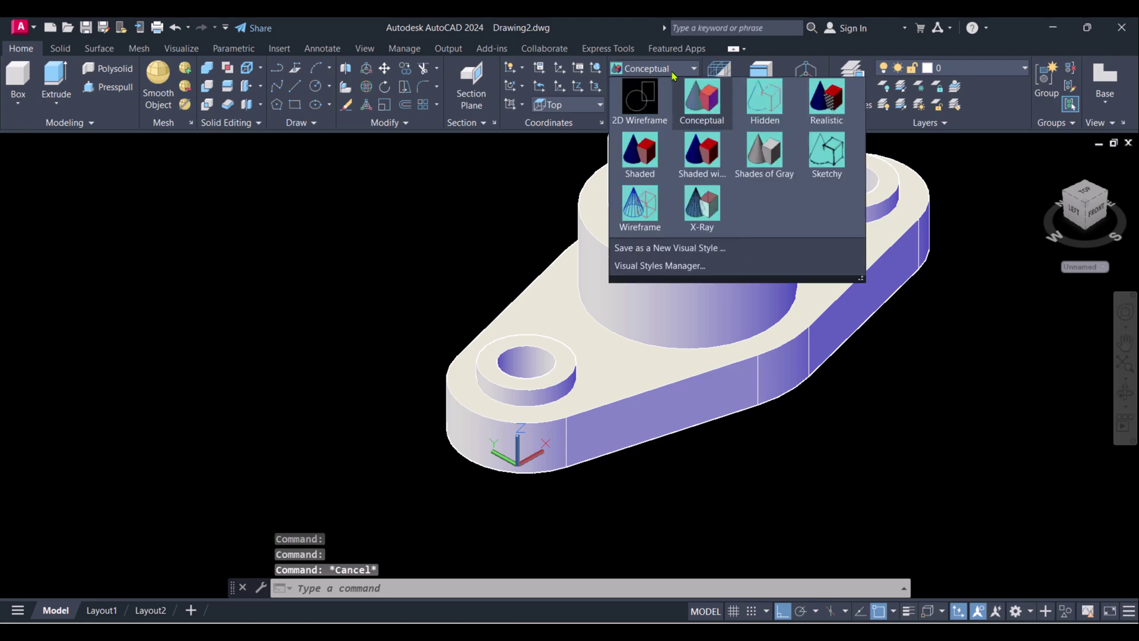
pyautogui.click(651, 102)
pyautogui.press('Escape')
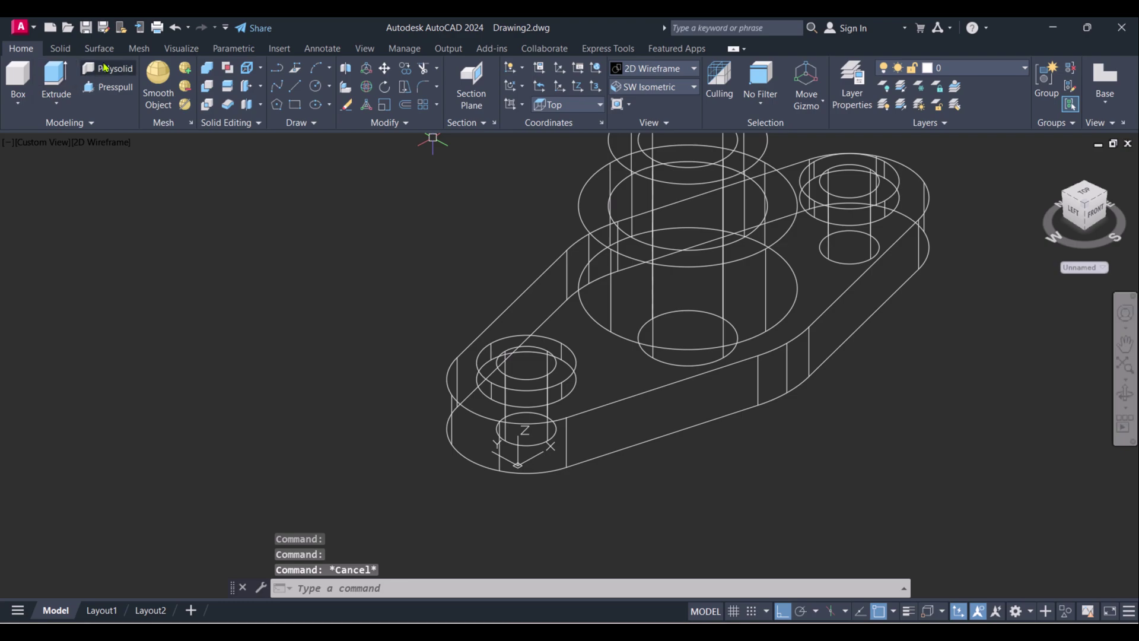
pyautogui.click(60, 49)
pyautogui.click(541, 90)
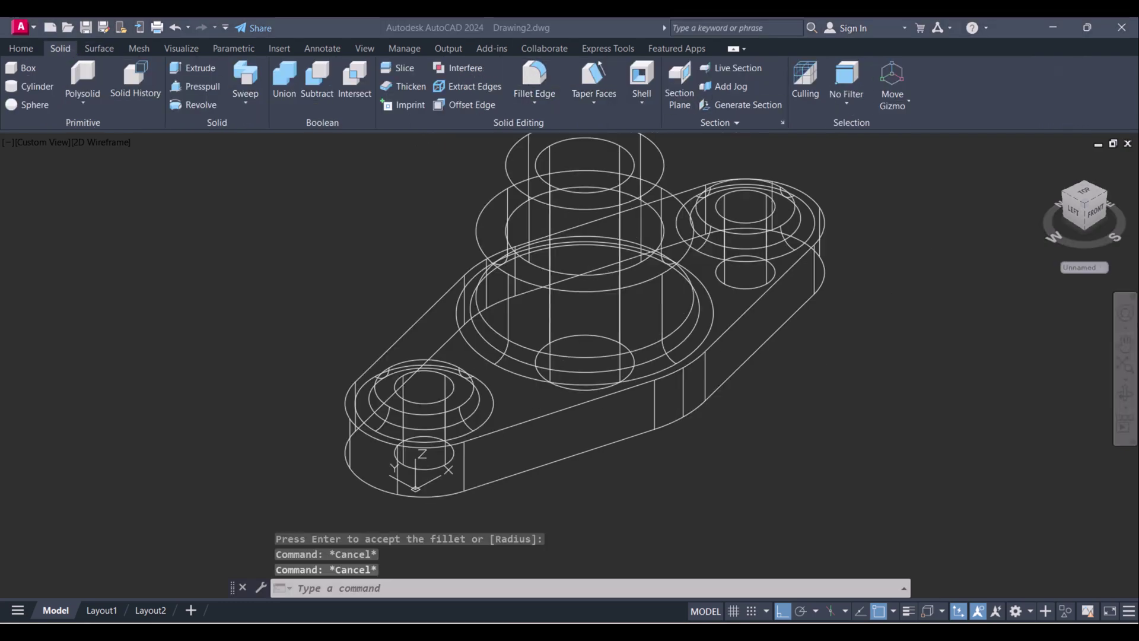
# Step: Set the visual style to Conceptual and check the fillets around the bosses and central cylinder
pyautogui.click(21, 48)
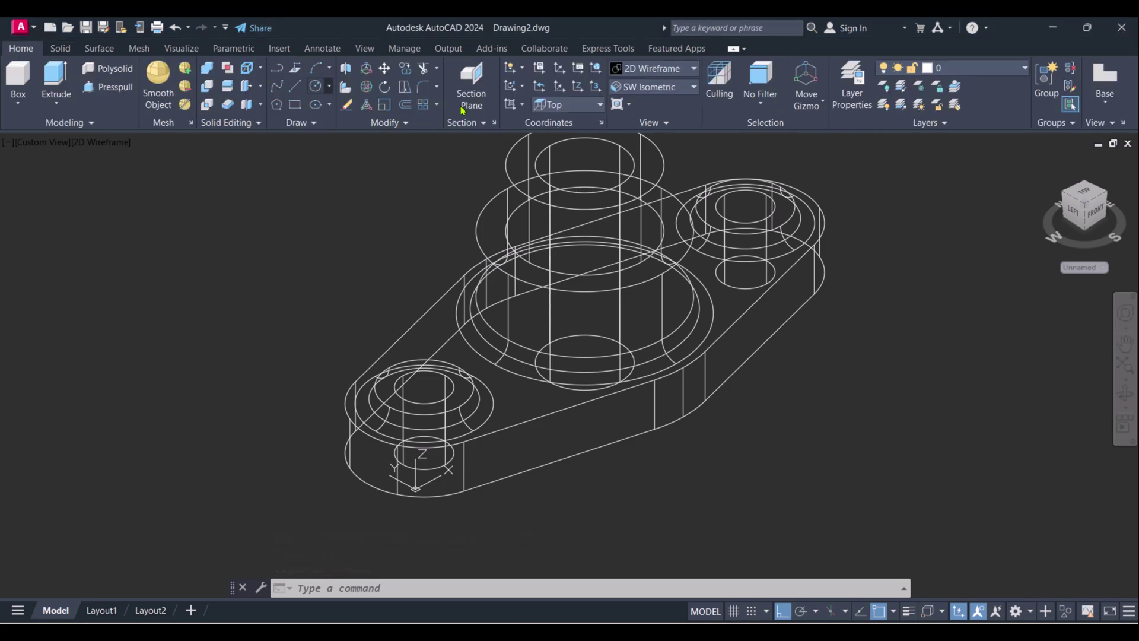
pyautogui.click(673, 71)
pyautogui.click(702, 110)
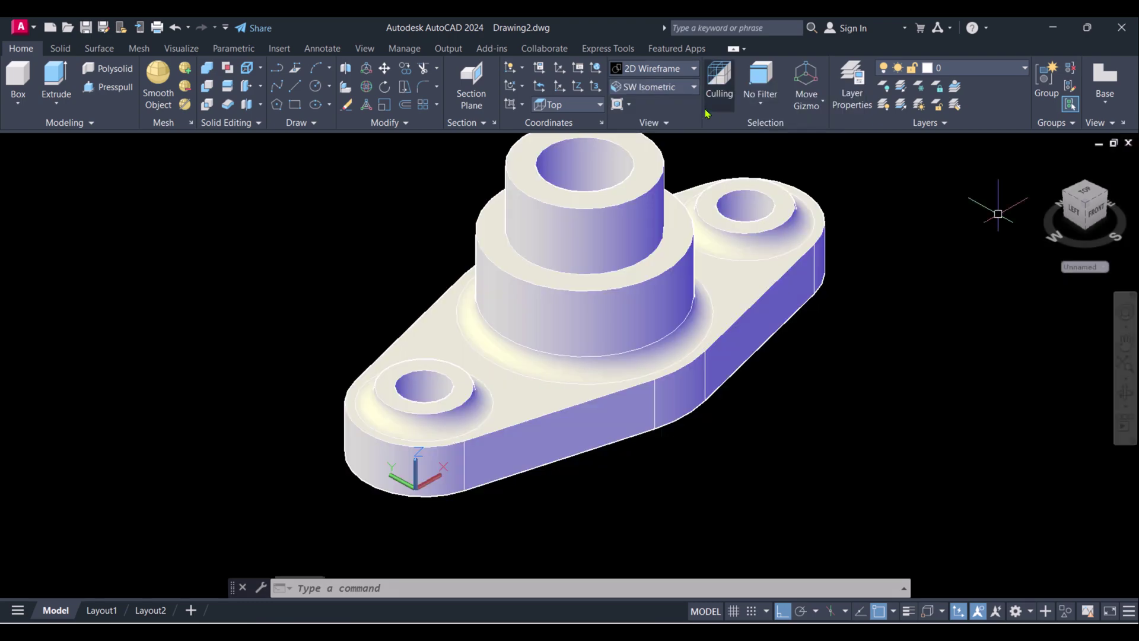
pyautogui.keyDown('shift'); pyautogui.moveTo(669, 272); pyautogui.dragTo(659, 282, button='middle'); pyautogui.keyUp('shift')
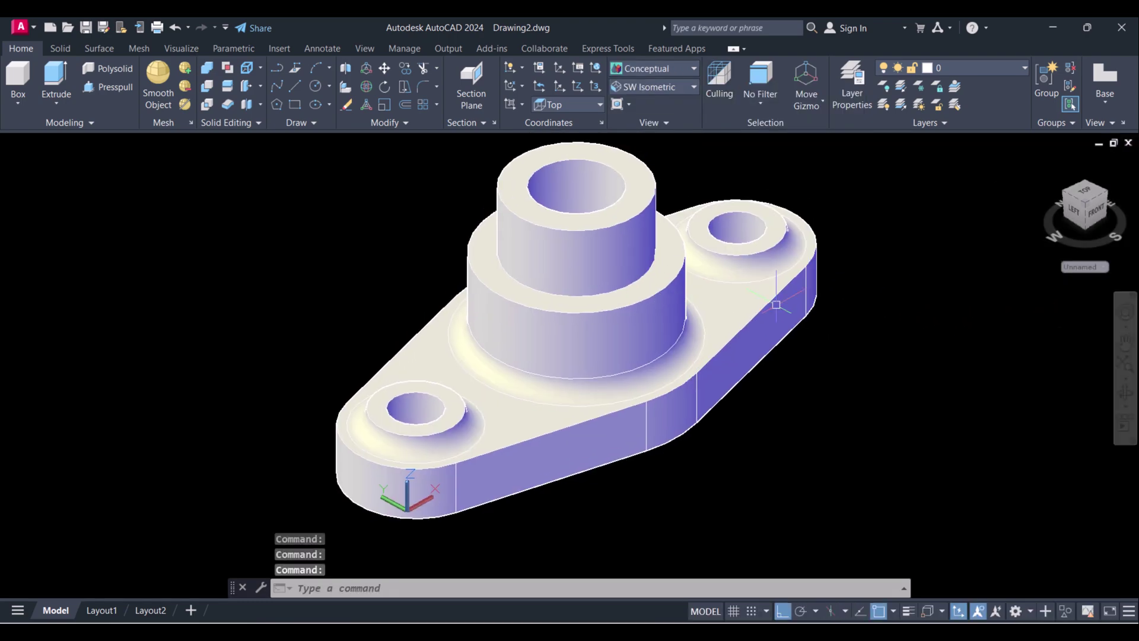
# Step: Place the reference drawing beside the model and compare the bosses, cylinder, holes and fillets with it
pyautogui.click(1126, 393)
pyautogui.moveTo(621, 375)
pyautogui.mouseDown()
pyautogui.moveTo(738, 308)
pyautogui.moveTo(634, 379)
pyautogui.mouseUp()
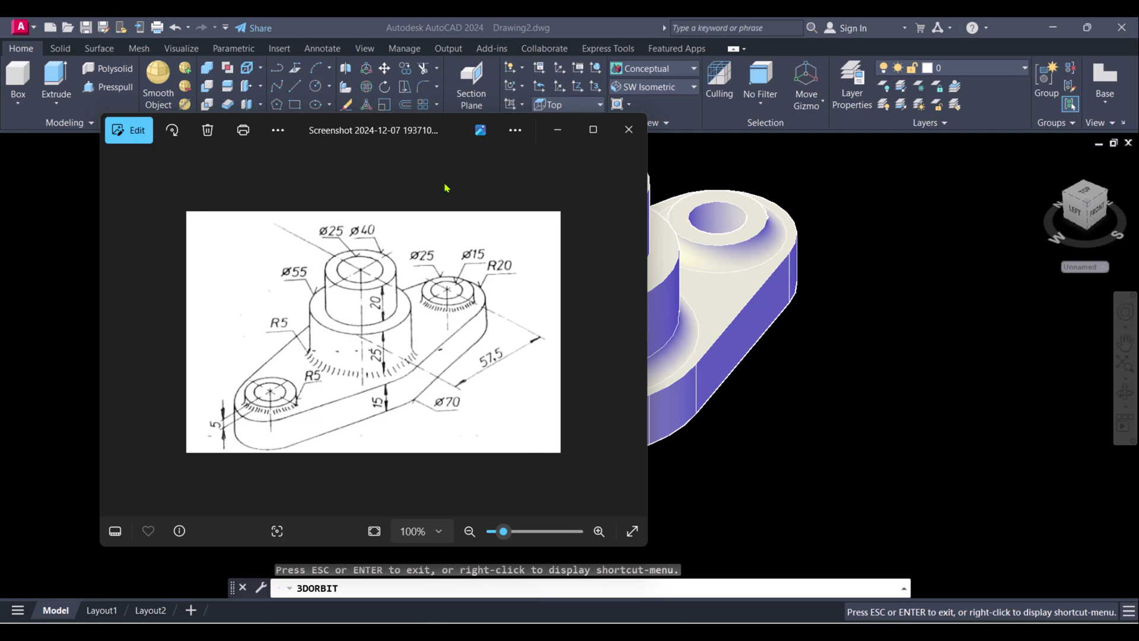
pyautogui.moveTo(454, 132); pyautogui.dragTo(1004, 220)
pyautogui.click(529, 299)
pyautogui.scroll(-1, 529, 299)
pyautogui.moveTo(528, 299); pyautogui.dragTo(317, 307, button='middle')
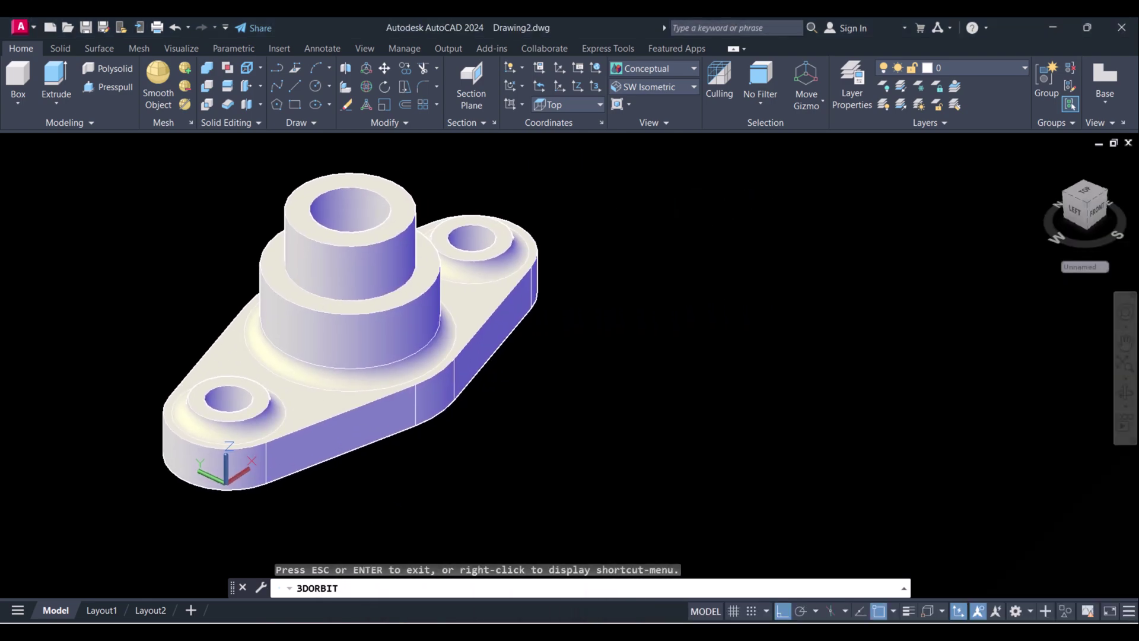
pyautogui.hotkey('alt', 'Tab')
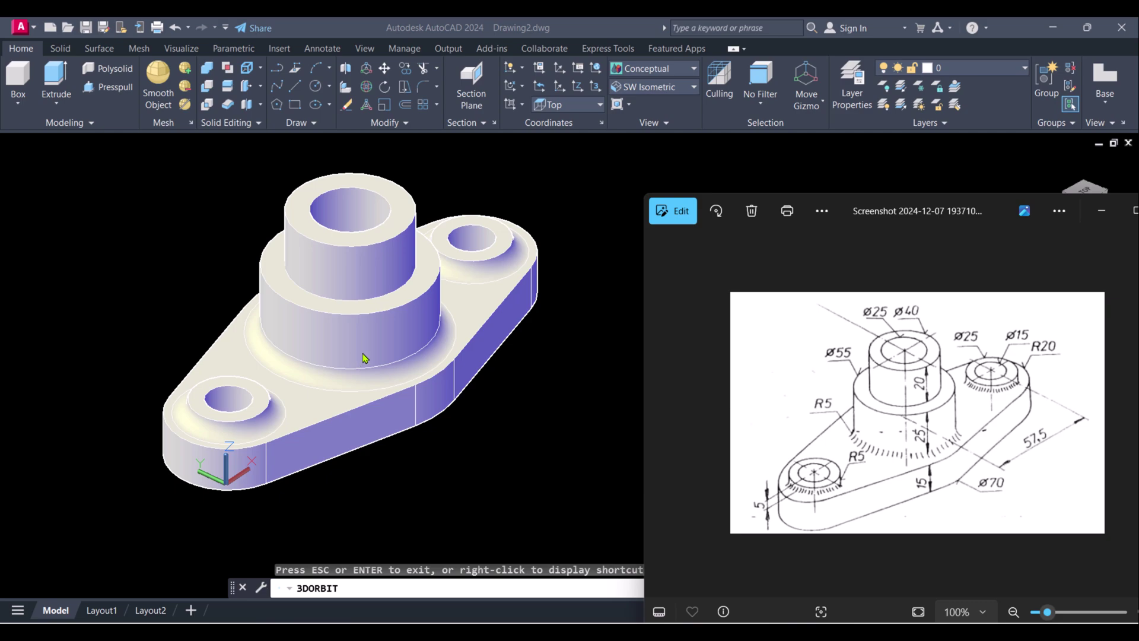
pyautogui.click(912, 159)
# Step: Orbit the model to a more frontal view and set the visual style to Realistic
pyautogui.press('Escape')
pyautogui.moveTo(335, 330); pyautogui.dragTo(371, 352, button='middle')
pyautogui.keyDown('shift'); pyautogui.moveTo(587, 382); pyautogui.dragTo(383, 344, button='middle'); pyautogui.keyUp('shift')
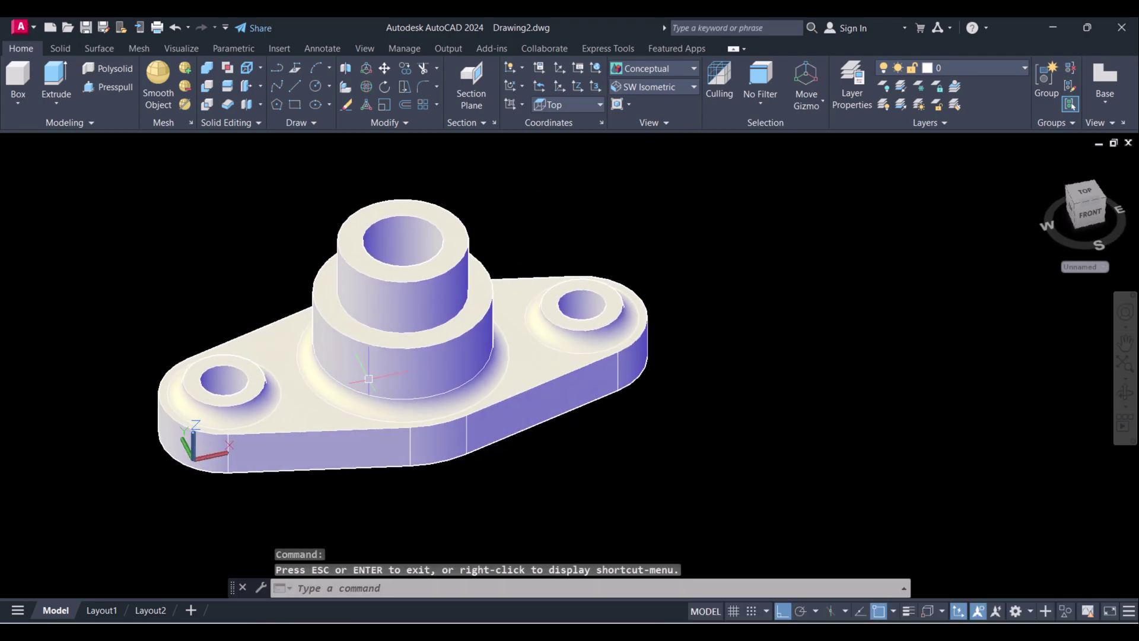
pyautogui.scroll(2, 368, 379)
pyautogui.click(673, 69)
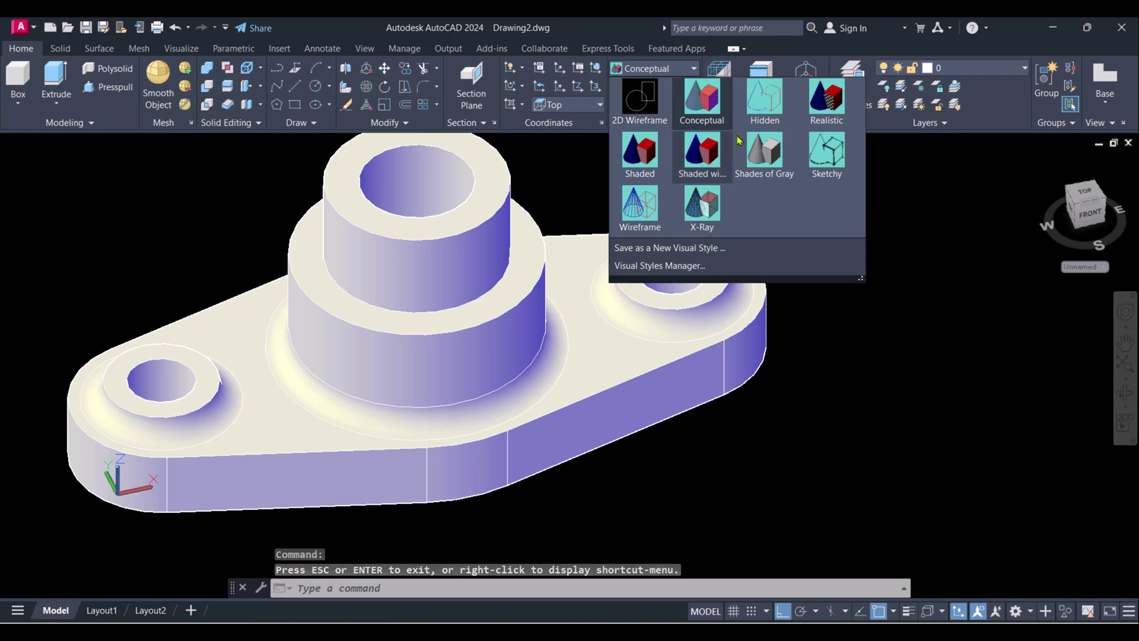
pyautogui.click(827, 97)
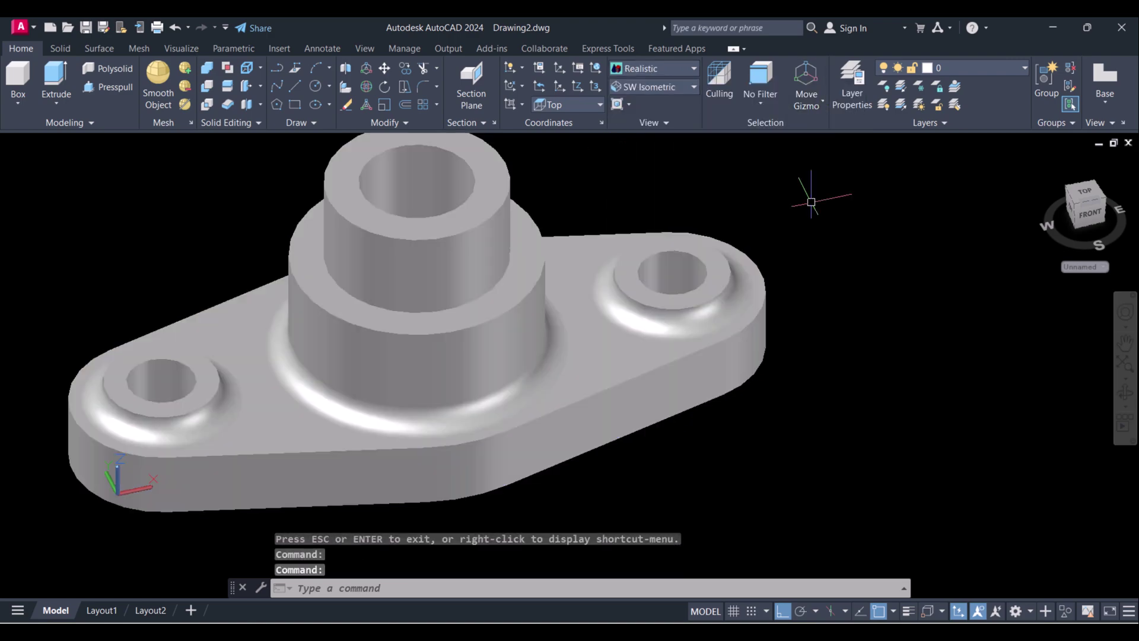
pyautogui.scroll(-2, 629, 371)
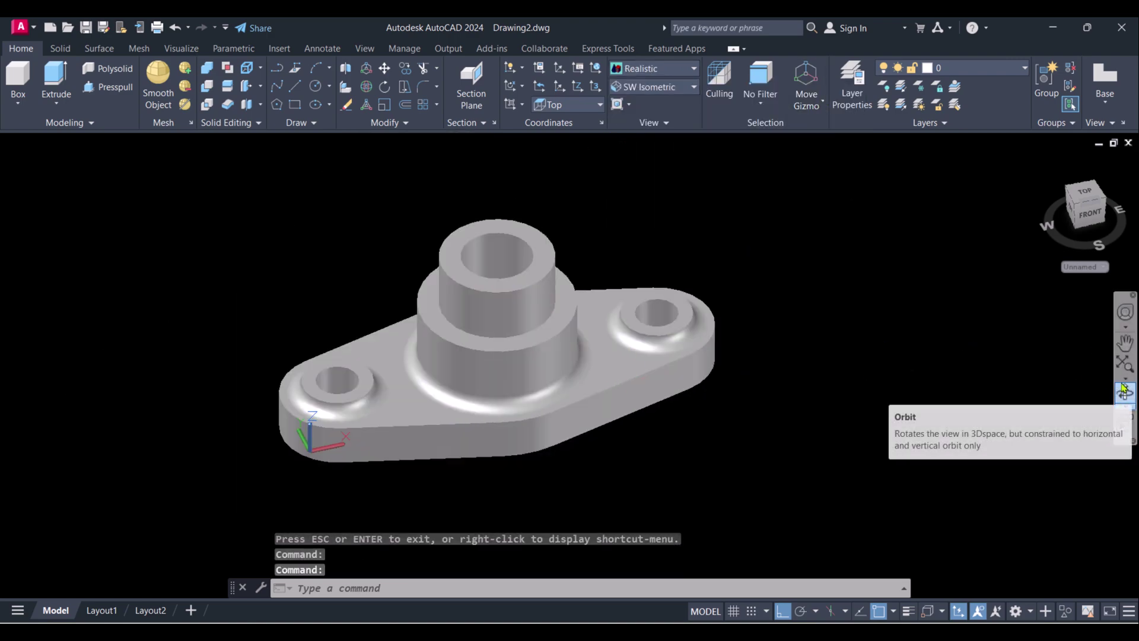
pyautogui.click(1124, 392)
pyautogui.moveTo(506, 403); pyautogui.dragTo(463, 394)
pyautogui.press('Escape')
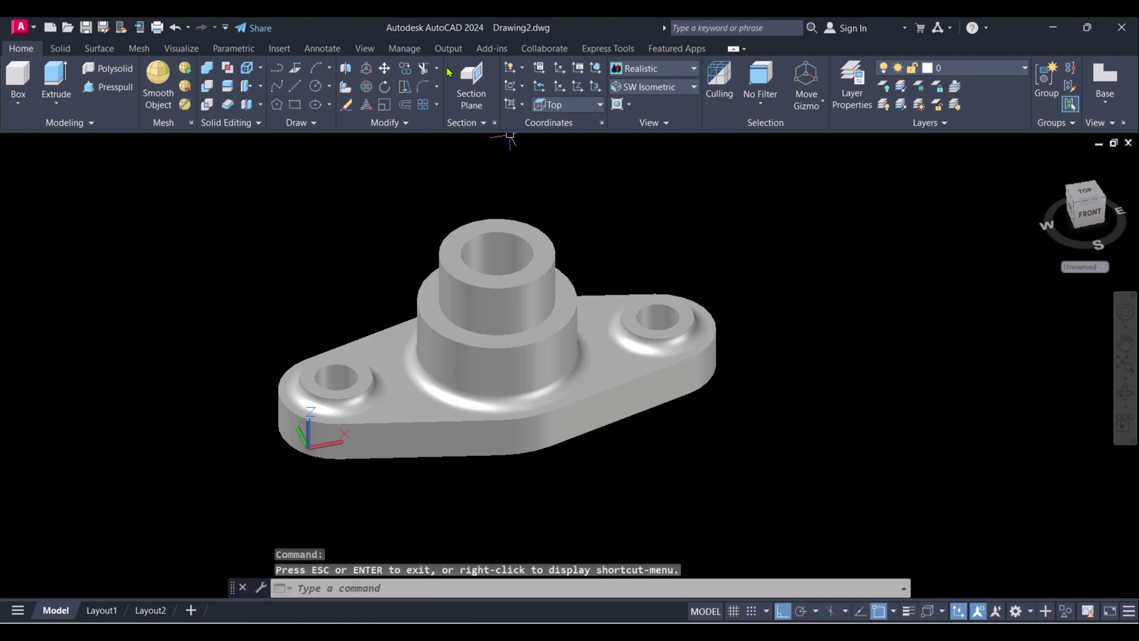
# Step: List the Metal materials of the Autodesk Library in the Materials Browser and assign Brass - Polished to the model
pyautogui.click(177, 50)
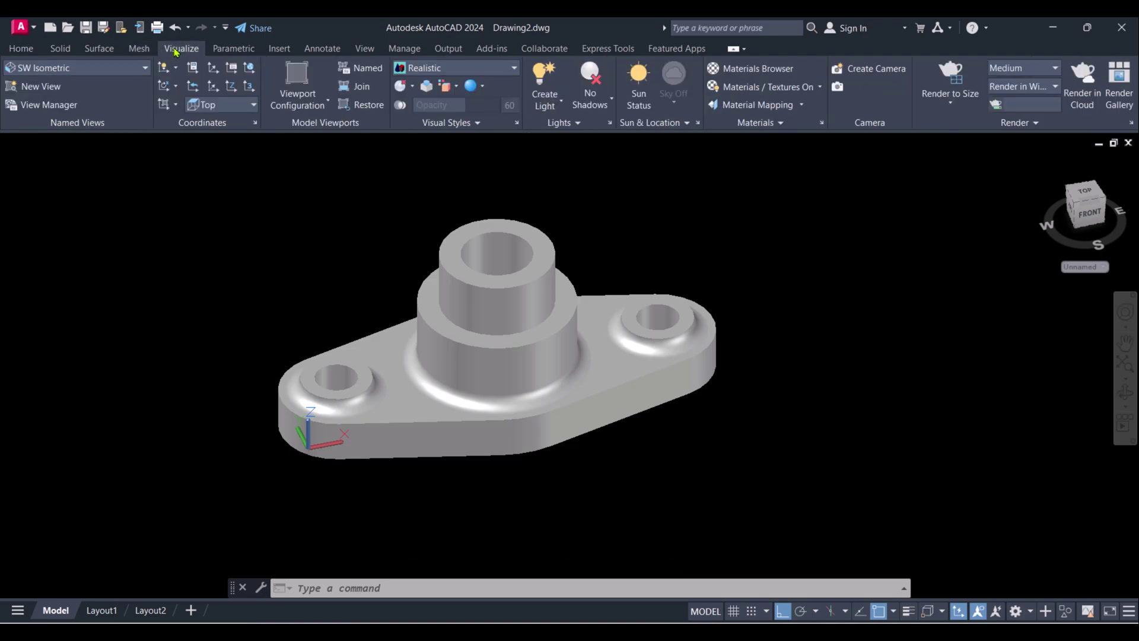
pyautogui.click(745, 88)
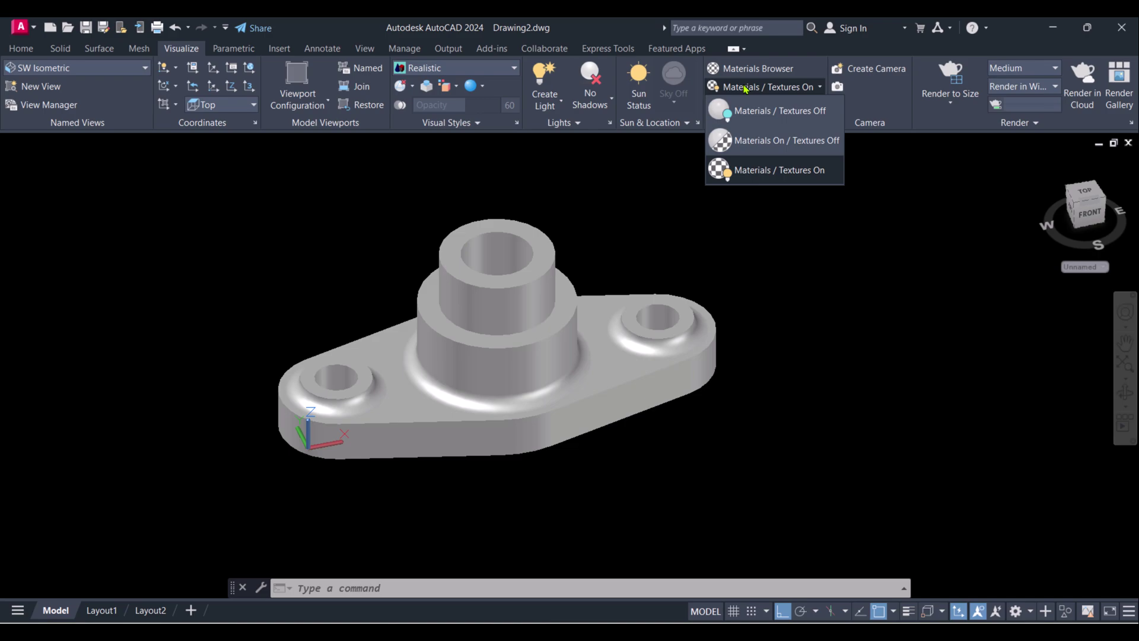
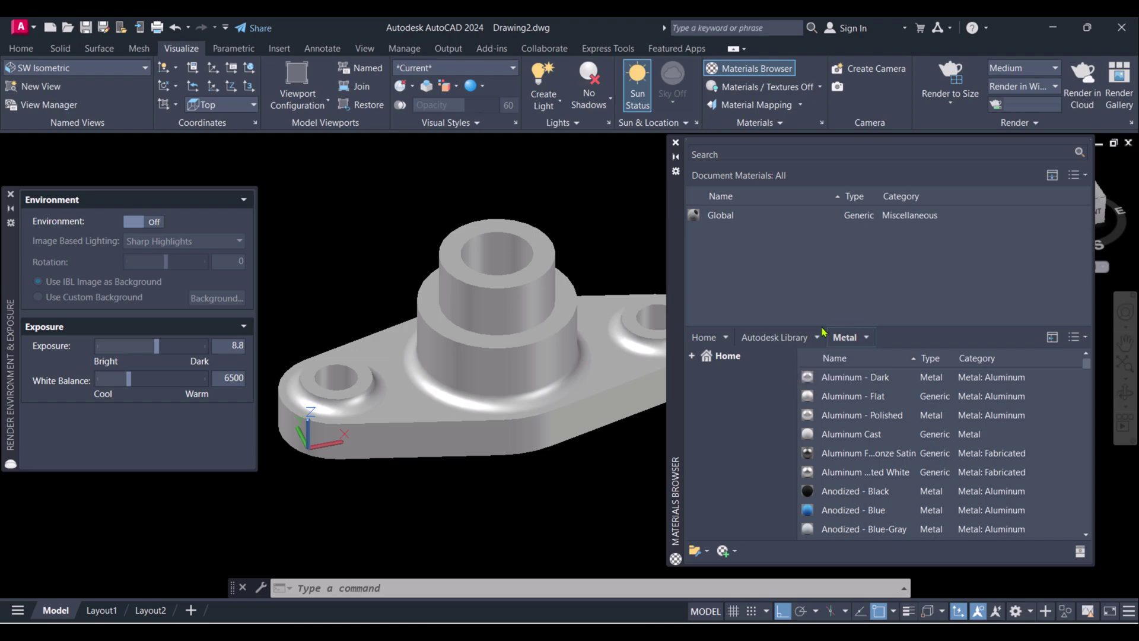
pyautogui.click(808, 338)
pyautogui.click(725, 337)
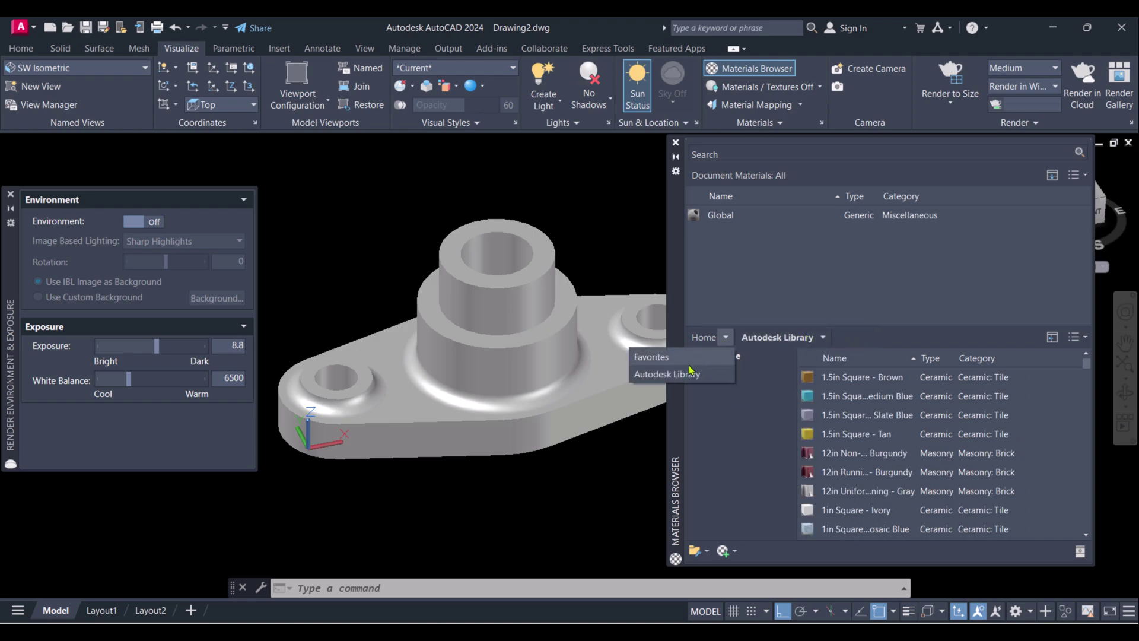
pyautogui.click(729, 374)
pyautogui.click(768, 338)
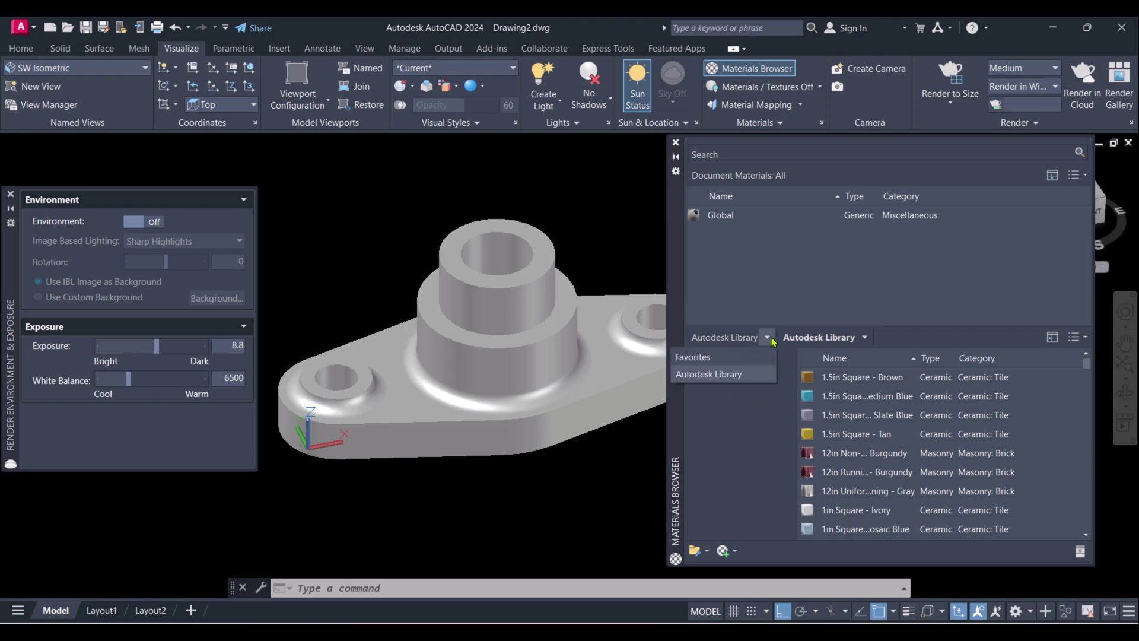
pyautogui.click(820, 340)
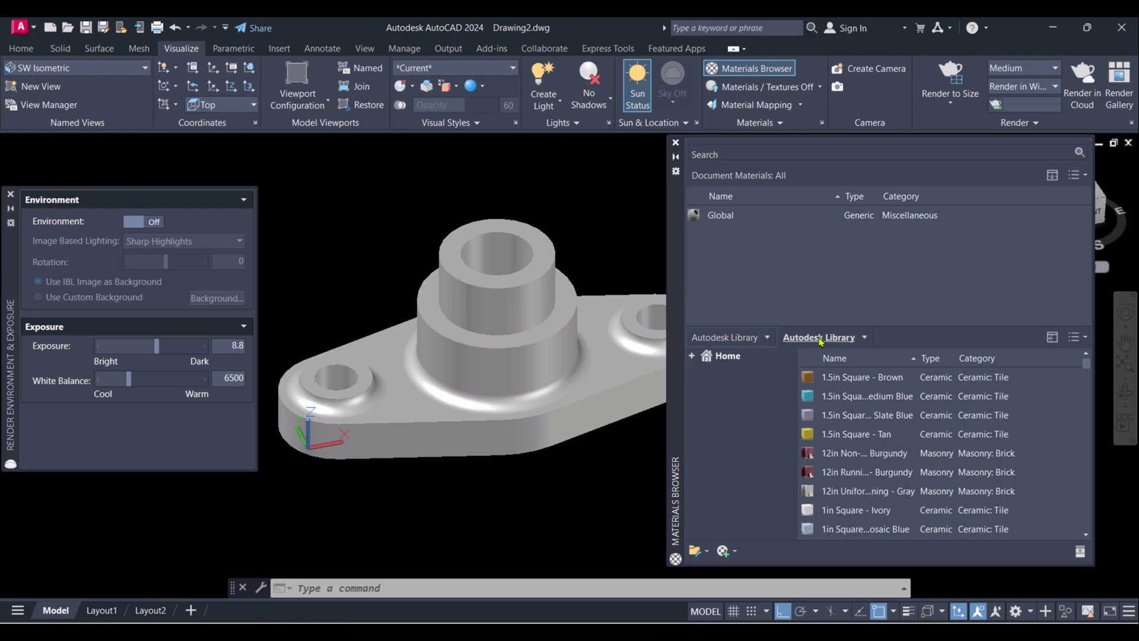
pyautogui.click(866, 338)
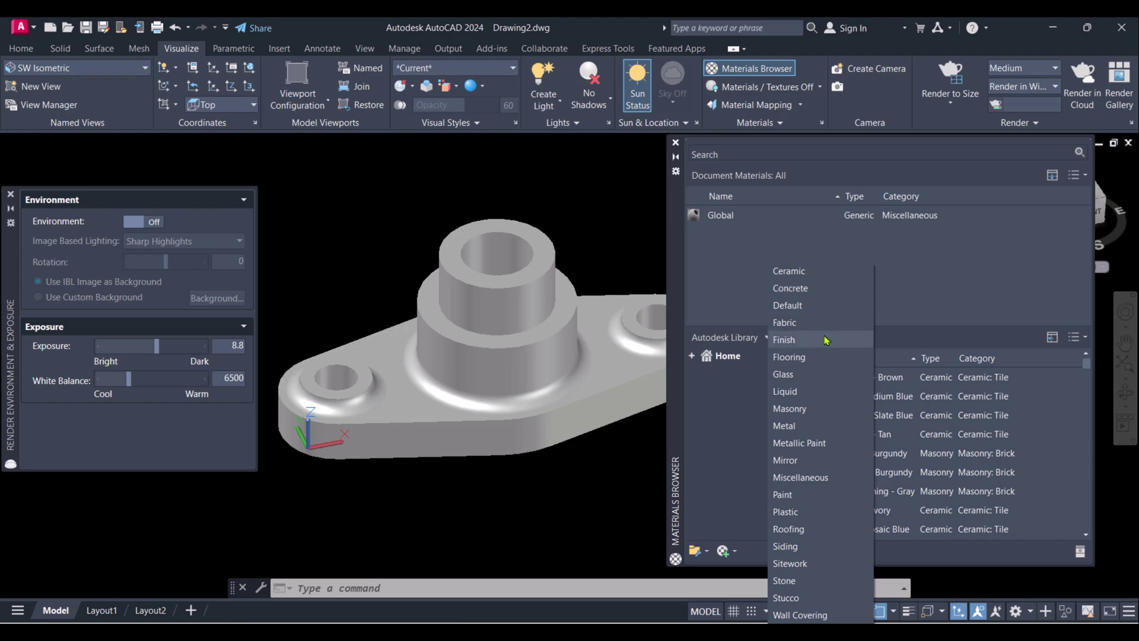
pyautogui.click(800, 429)
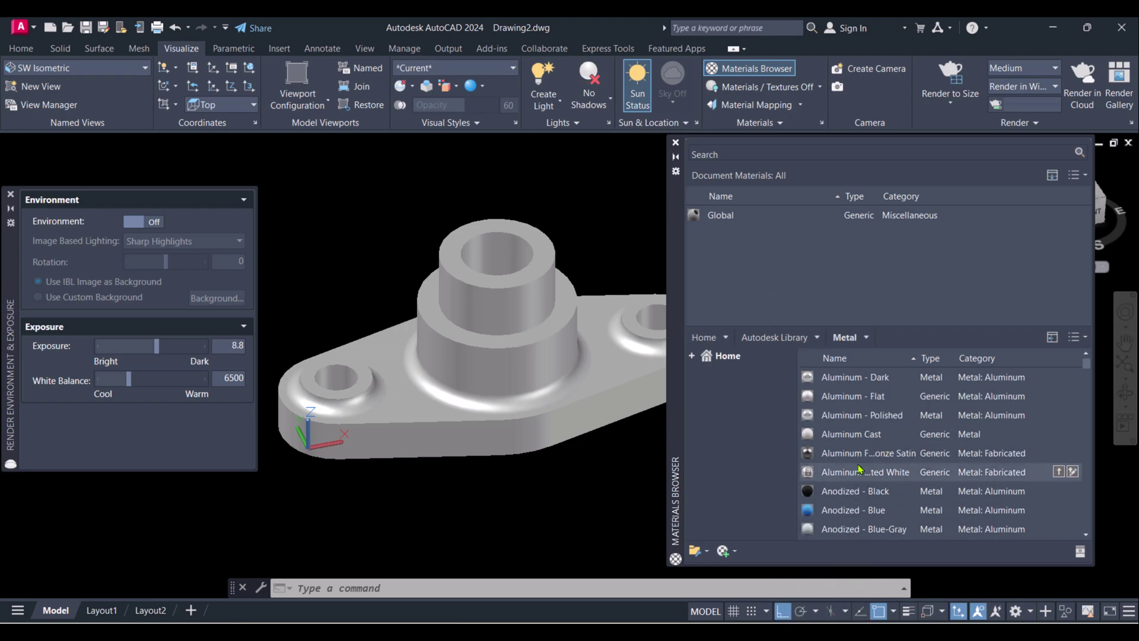
pyautogui.scroll(-6, 866, 465)
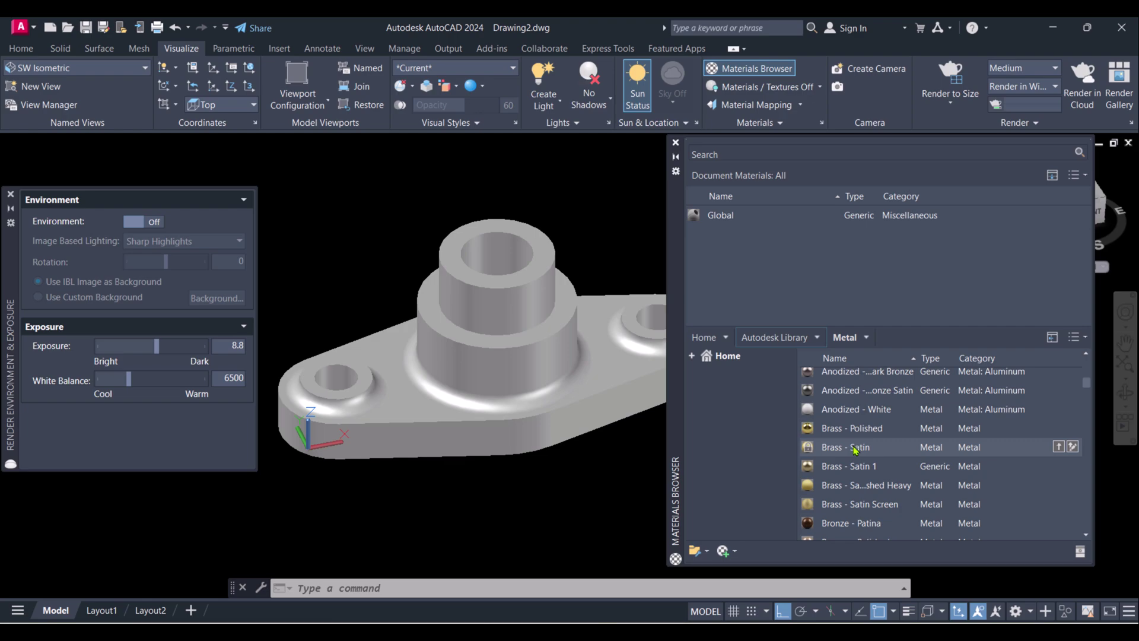
pyautogui.moveTo(849, 436); pyautogui.dragTo(487, 321)
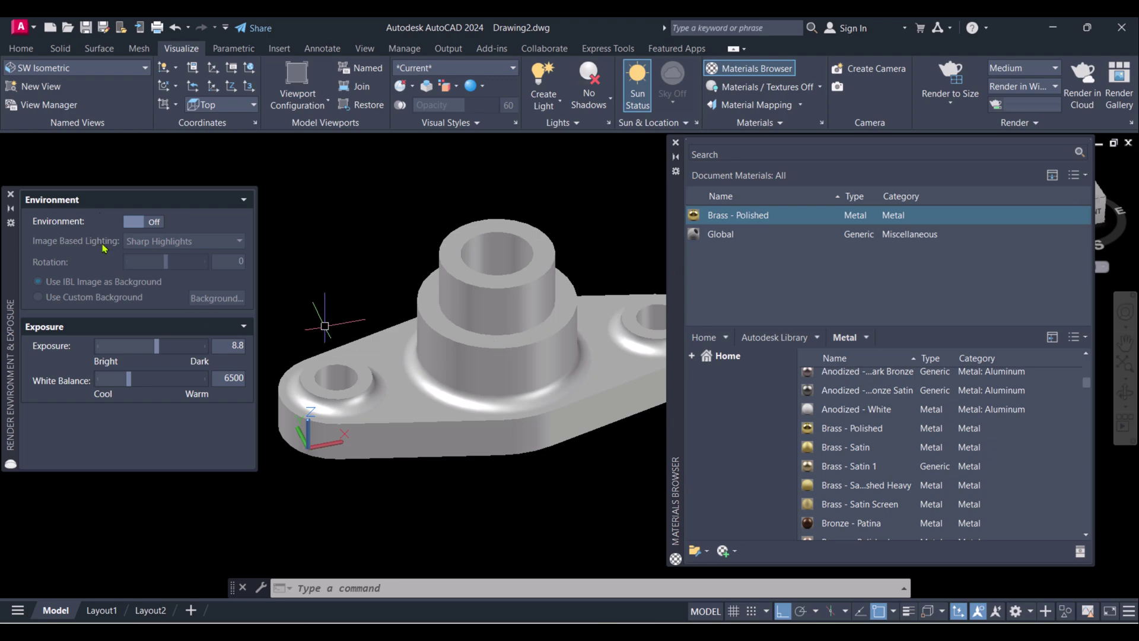
# Step: Turn on the render environment and set the exposure to 7.8
pyautogui.click(153, 222)
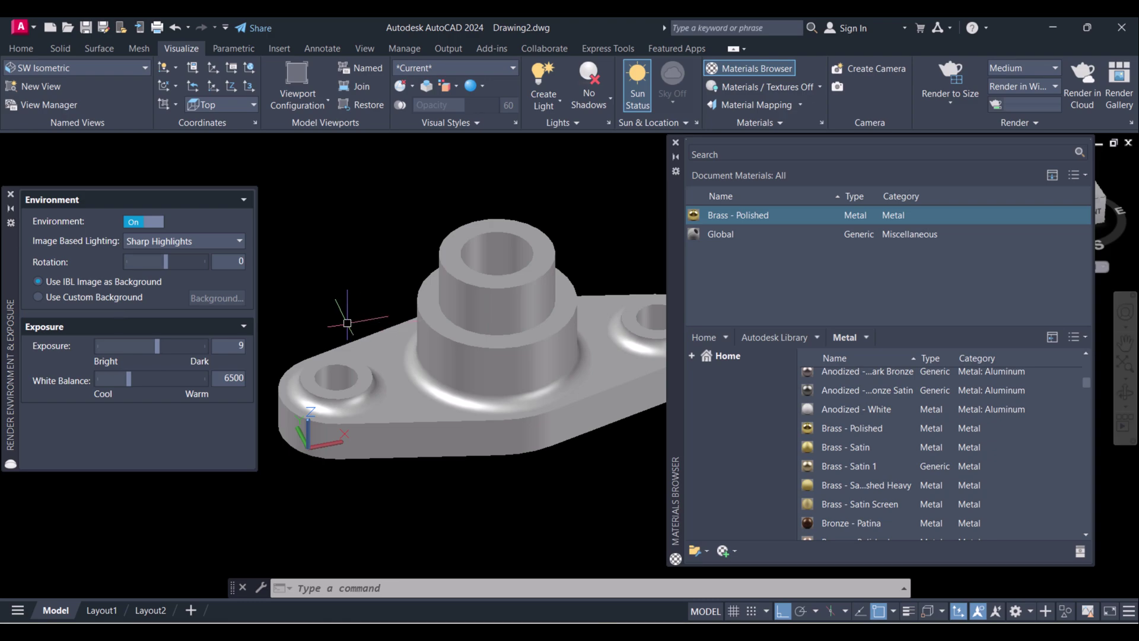
pyautogui.moveTo(157, 340); pyautogui.dragTo(153, 344)
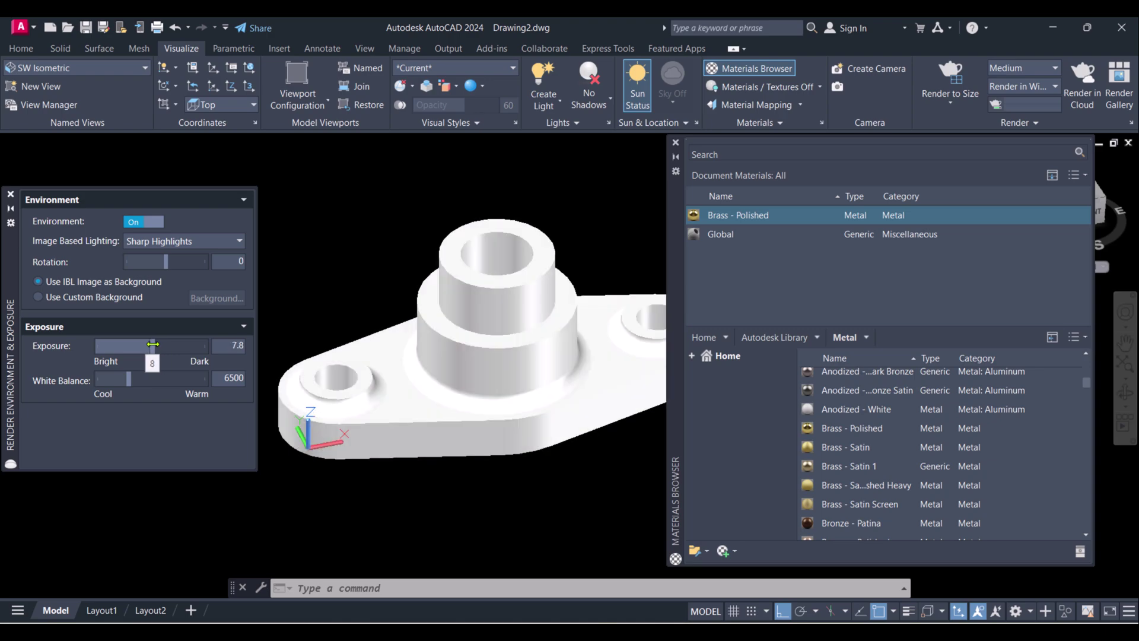
# Step: Try Brass - Polished again on the model, followed by Brass - Satin and Brass - Satin Brushed Heavy
pyautogui.moveTo(844, 436); pyautogui.dragTo(572, 372)
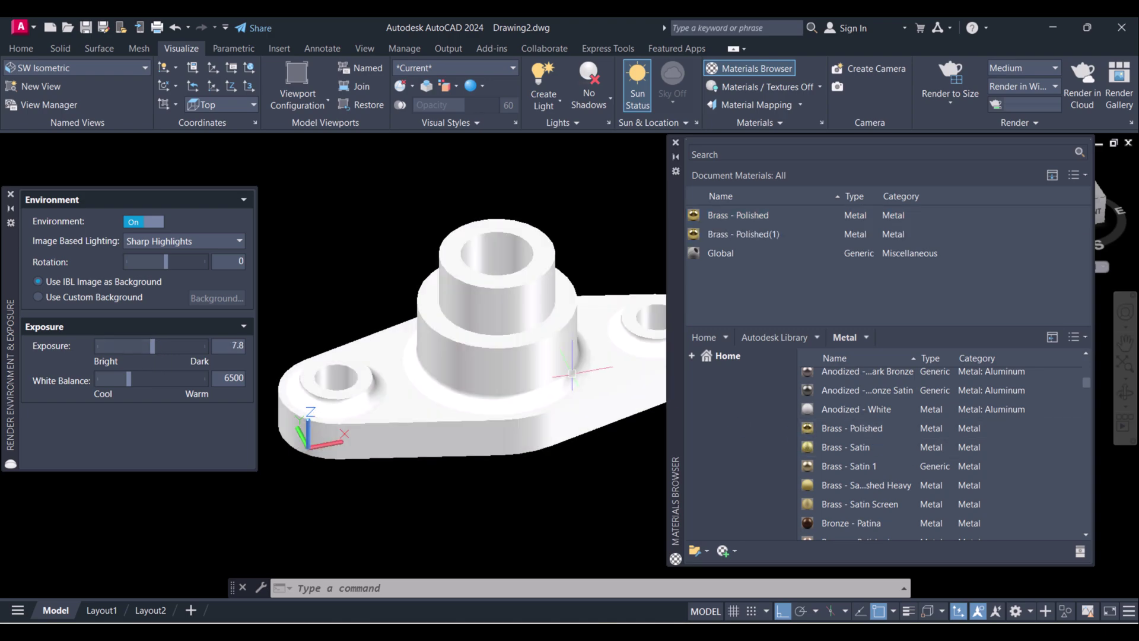
pyautogui.moveTo(846, 447); pyautogui.dragTo(581, 372)
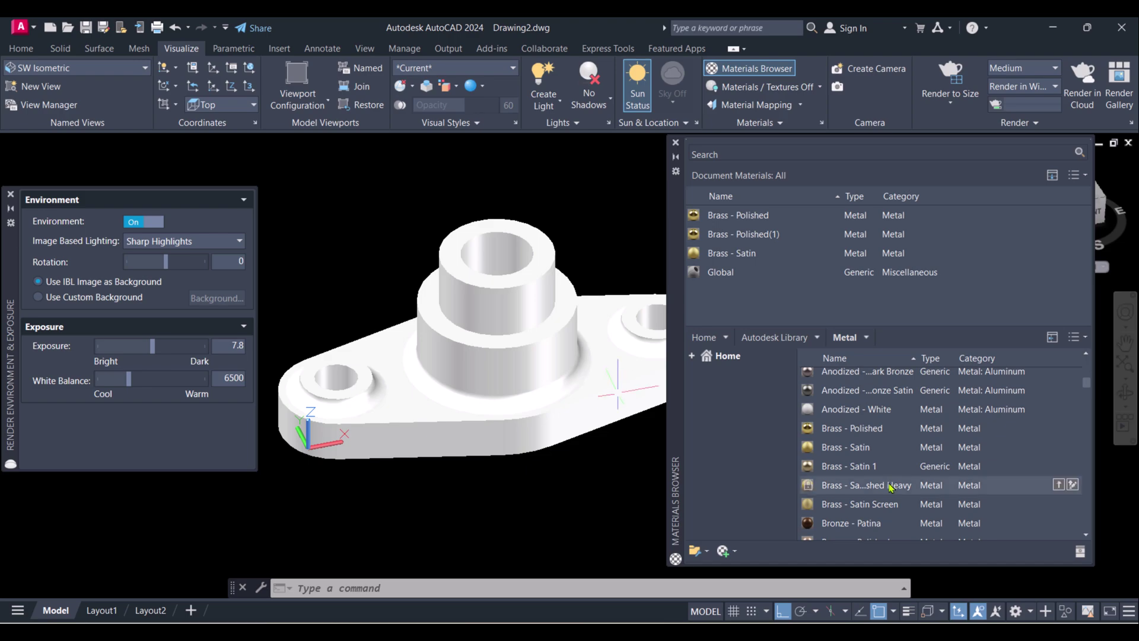
pyautogui.moveTo(838, 490); pyautogui.dragTo(536, 364)
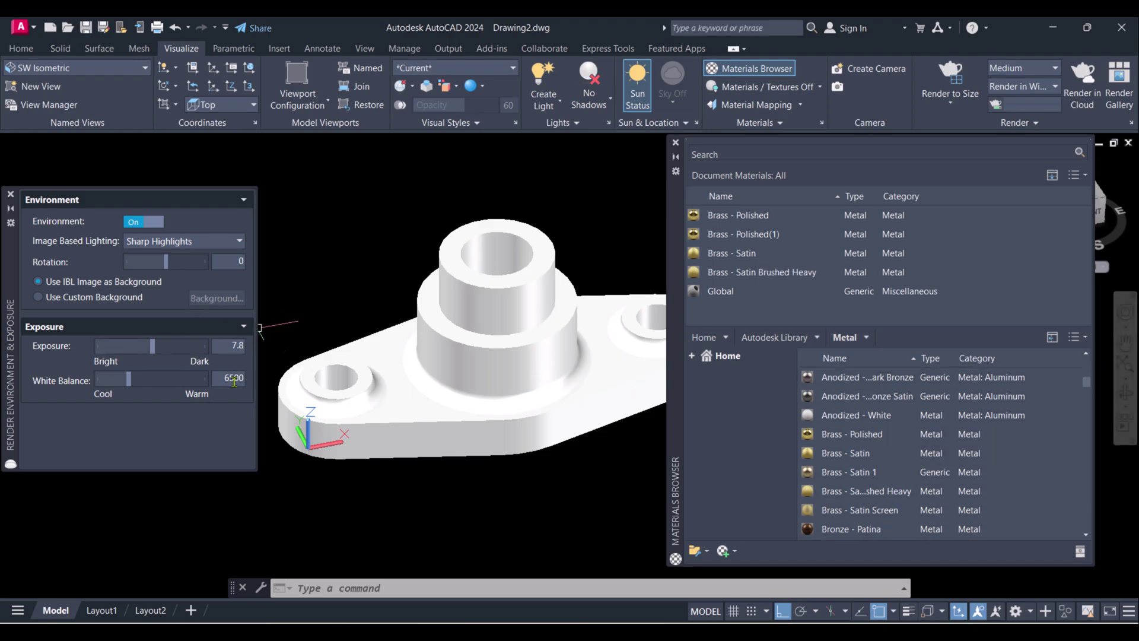
# Step: Orbit the model to view it from its front-left corner and try assigning Brass - Satin 1 to it
pyautogui.scroll(-3, 474, 344)
pyautogui.scroll(1, 564, 339)
pyautogui.moveTo(564, 338); pyautogui.dragTo(484, 333, button='middle')
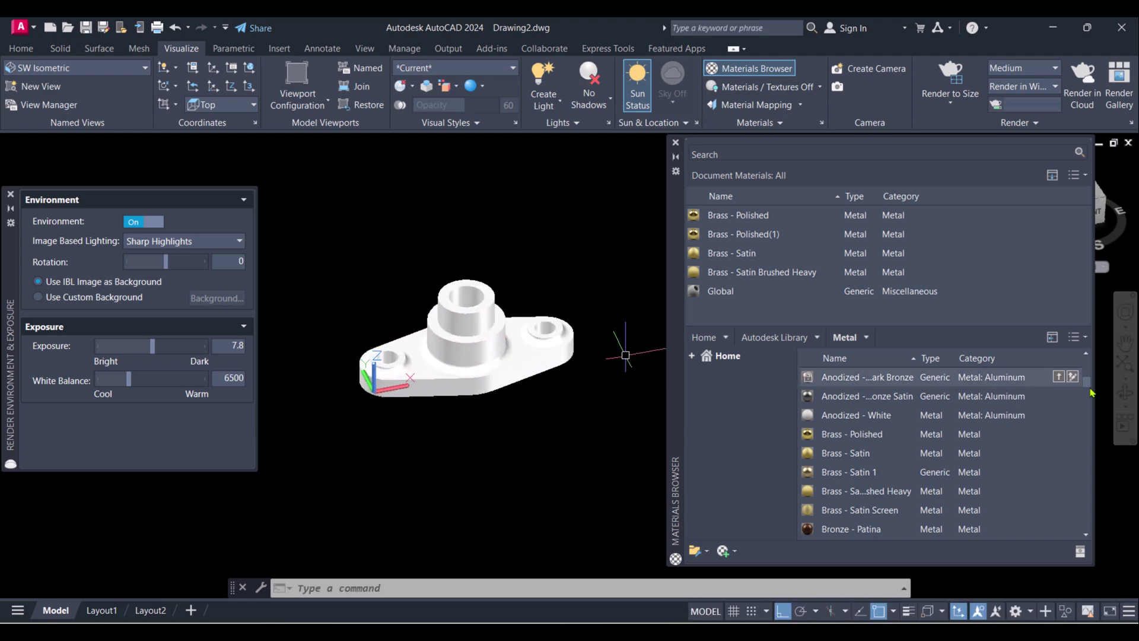
pyautogui.click(1125, 396)
pyautogui.moveTo(488, 358); pyautogui.dragTo(509, 373)
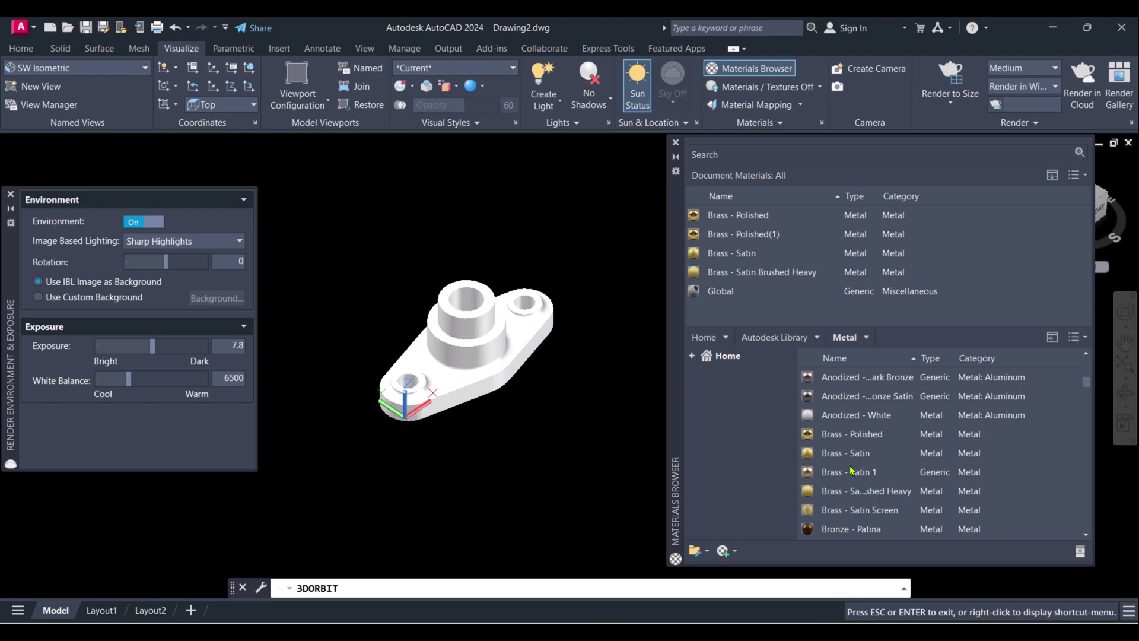
pyautogui.press('Escape')
pyautogui.moveTo(854, 479); pyautogui.dragTo(452, 375)
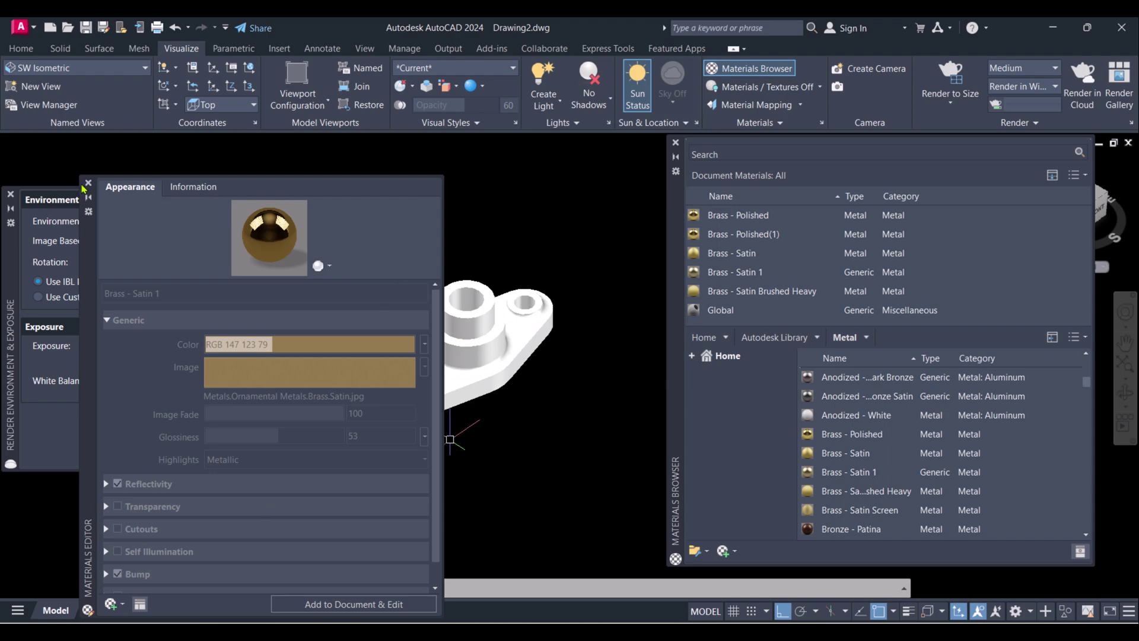
# Step: Check the appearance settings of Brass - Satin 1 in the Materials Editor and close the editor
pyautogui.click(181, 191)
pyautogui.click(129, 196)
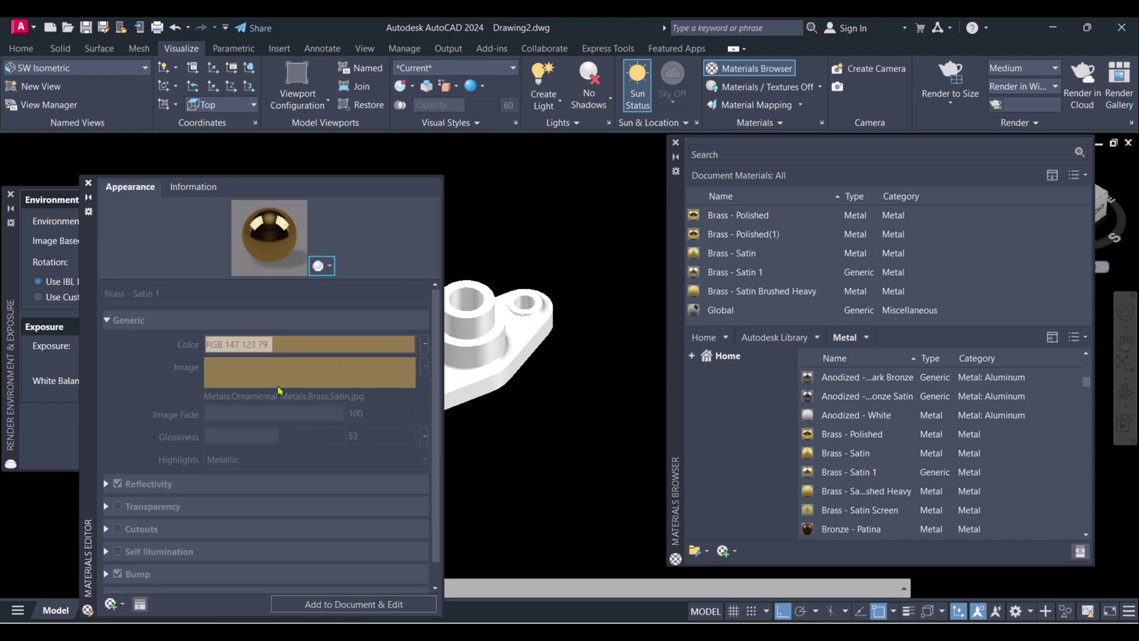
pyautogui.click(89, 183)
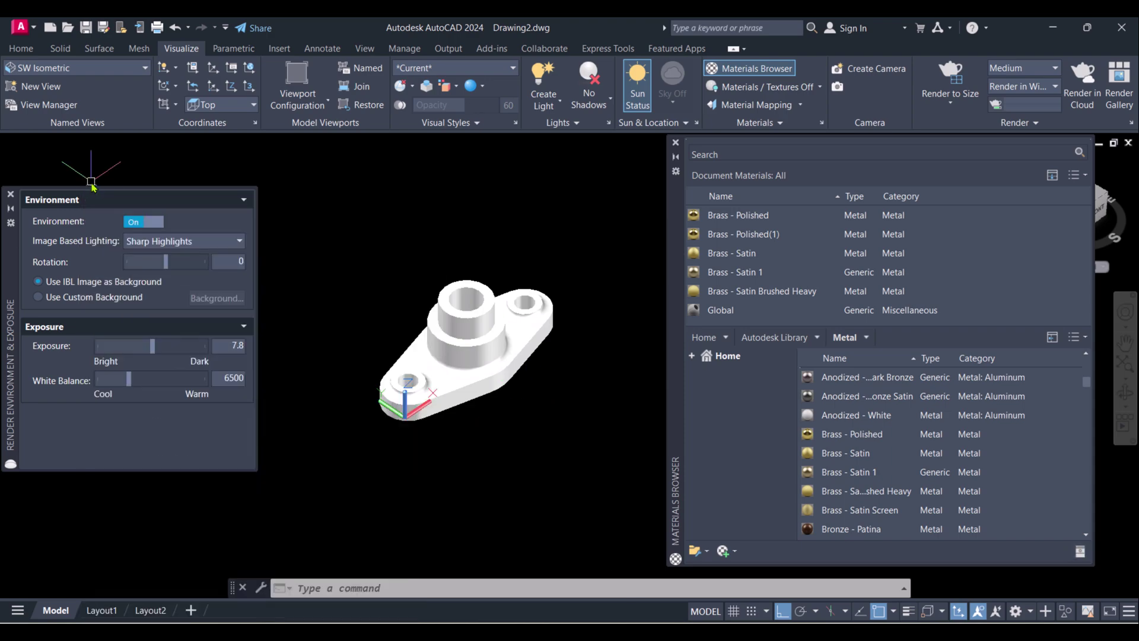
# Step: Check the image based lighting choices, keep Sharp Highlights, and set the exposure to 9.4
pyautogui.click(508, 364)
pyautogui.click(171, 246)
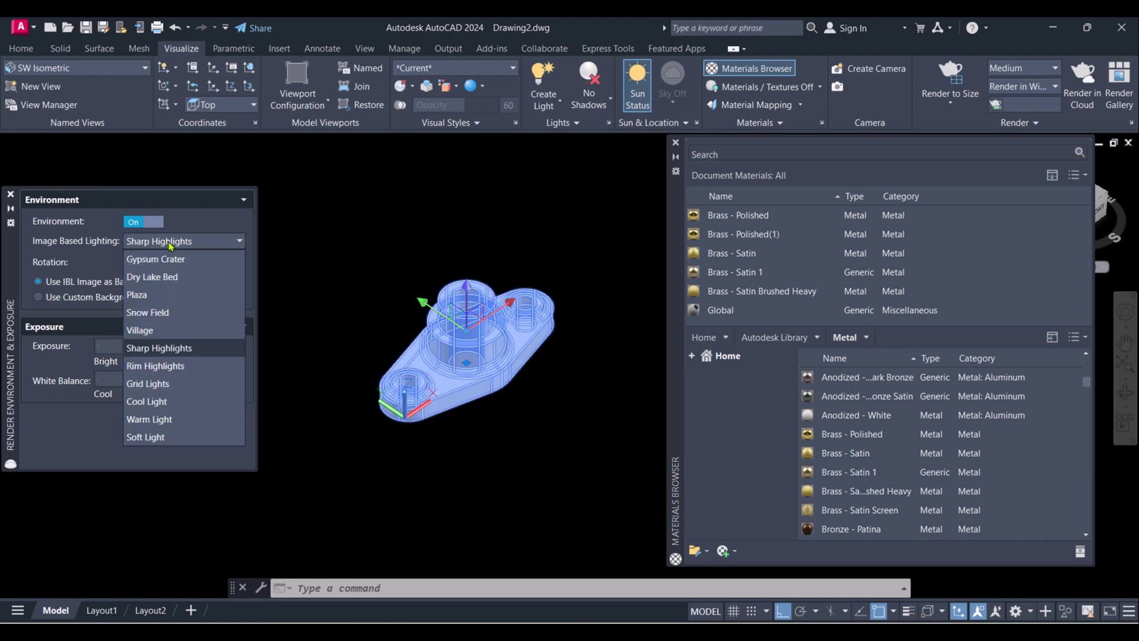
pyautogui.click(169, 243)
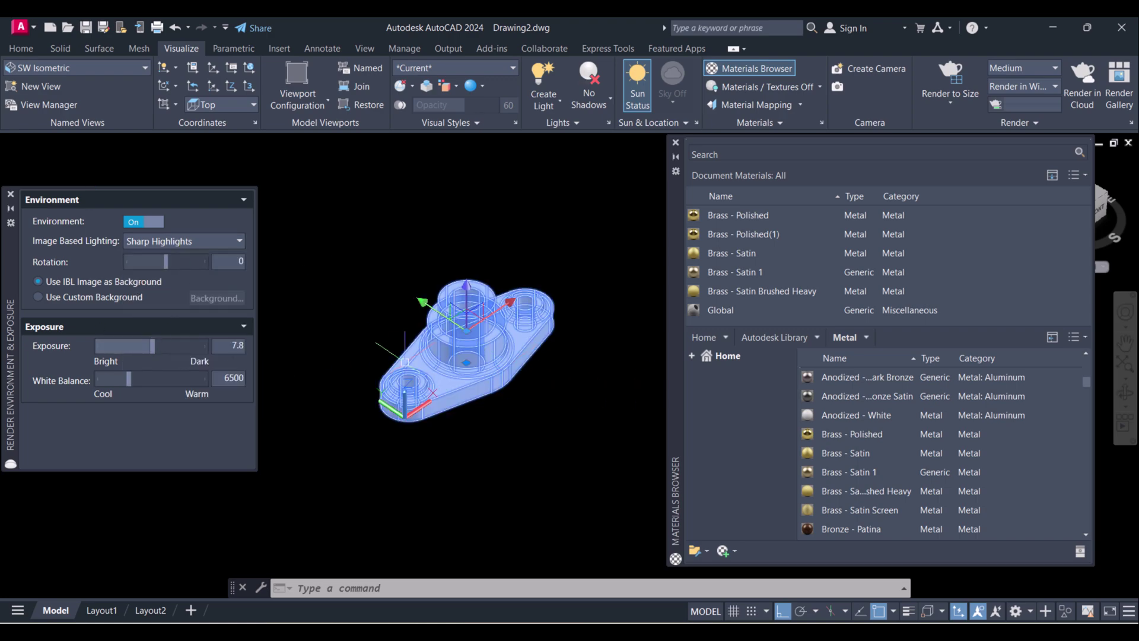
pyautogui.scroll(2, 421, 369)
pyautogui.press('Escape')
pyautogui.moveTo(153, 344)
pyautogui.mouseDown()
pyautogui.moveTo(137, 345)
pyautogui.moveTo(159, 345)
pyautogui.mouseUp()
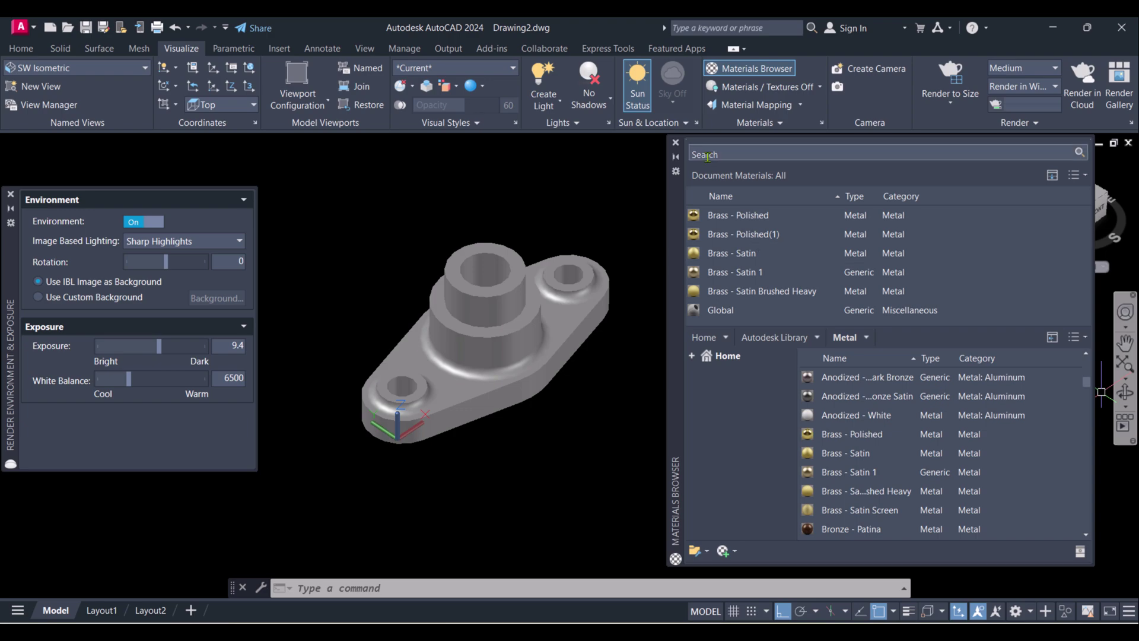
# Step: Switch the sun off and on again, turning off the default lighting and accepting the recommended exposure adjustment
pyautogui.click(639, 89)
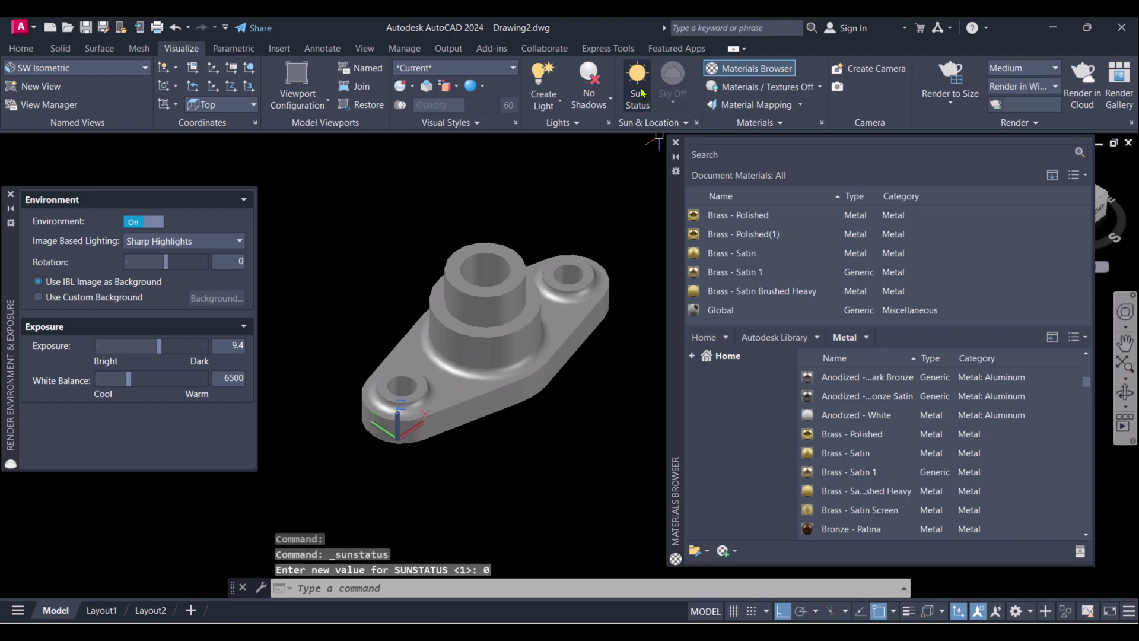
pyautogui.click(640, 90)
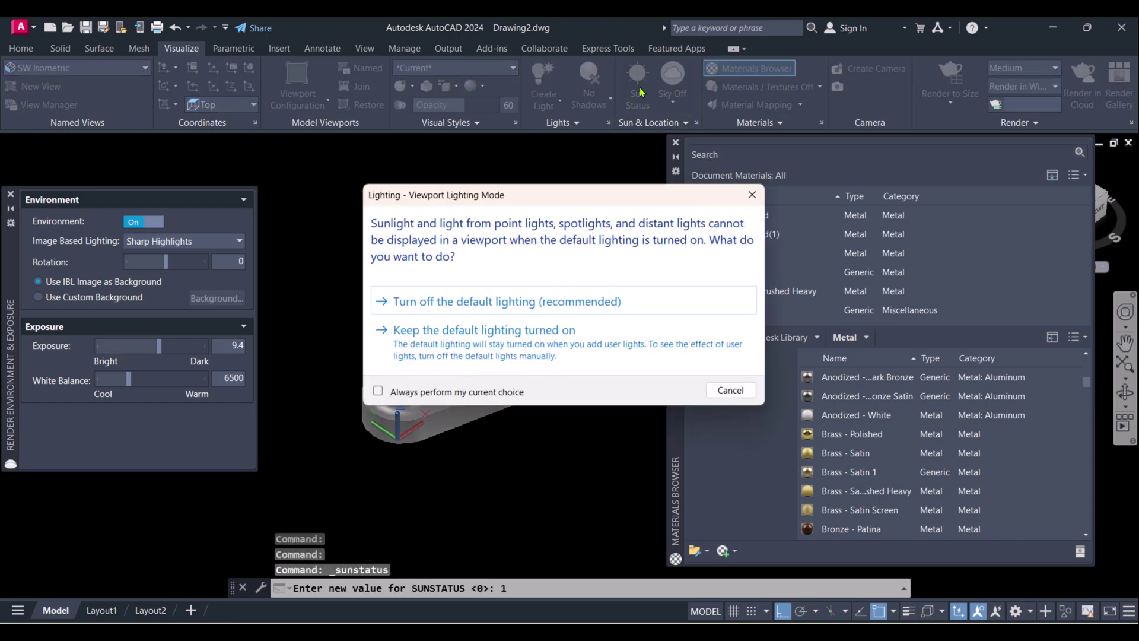
pyautogui.click(481, 312)
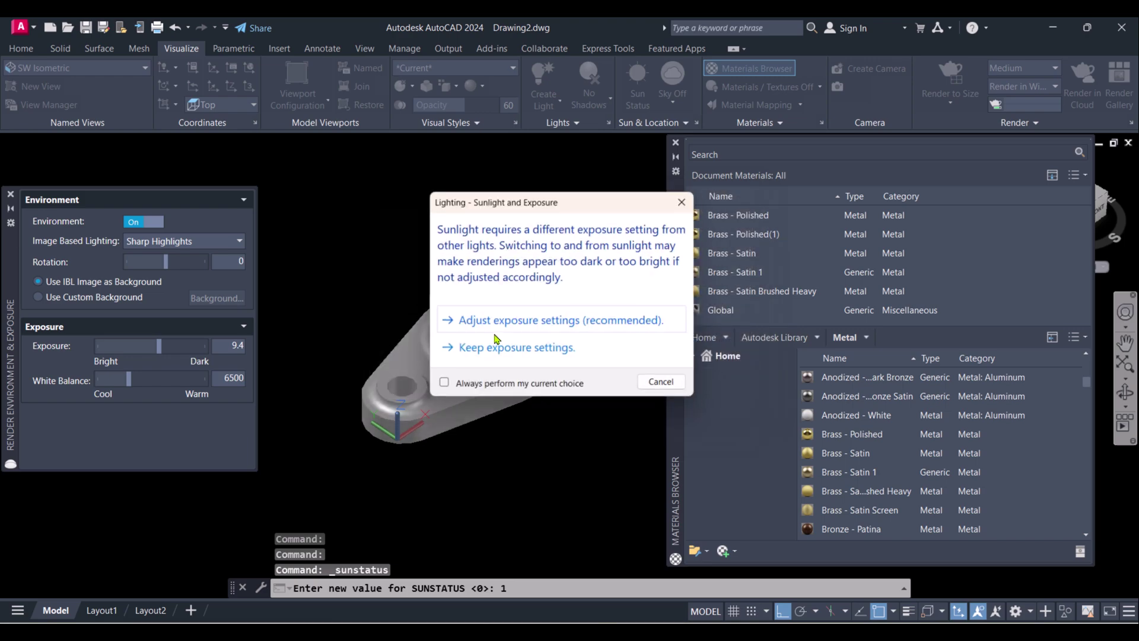
pyautogui.click(540, 324)
pyautogui.scroll(3, 472, 421)
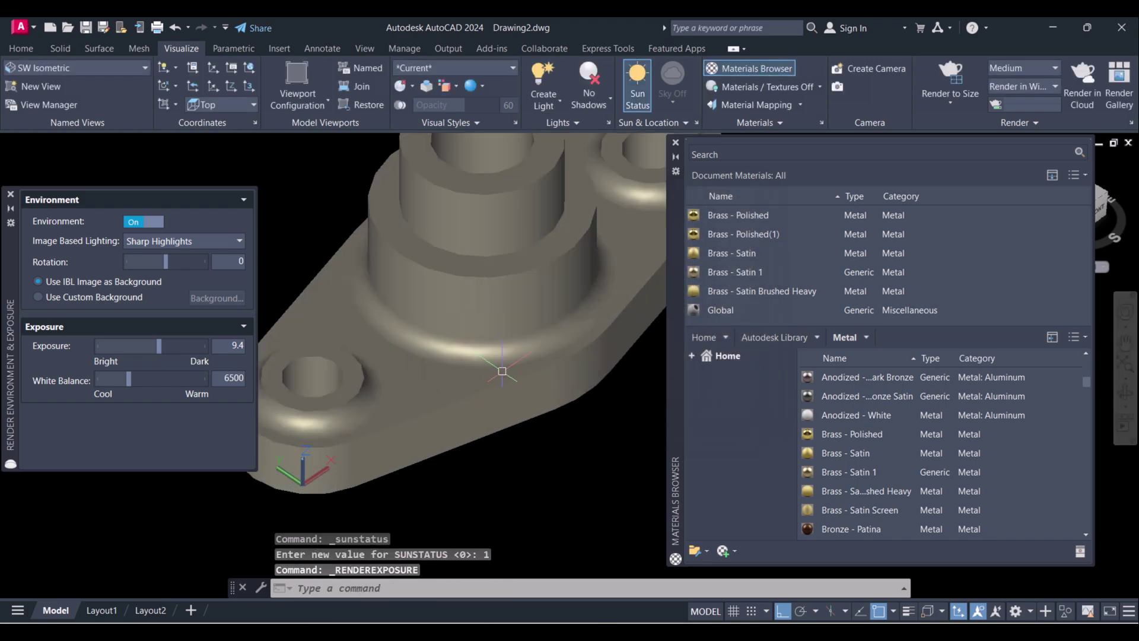
# Step: Try Brass - Satin 1 and Copper - Satin on the model and set the exposure to 8.4
pyautogui.scroll(-2, 499, 380)
pyautogui.moveTo(855, 479); pyautogui.dragTo(486, 379)
pyautogui.scroll(-3, 860, 400)
pyautogui.scroll(-3, 859, 399)
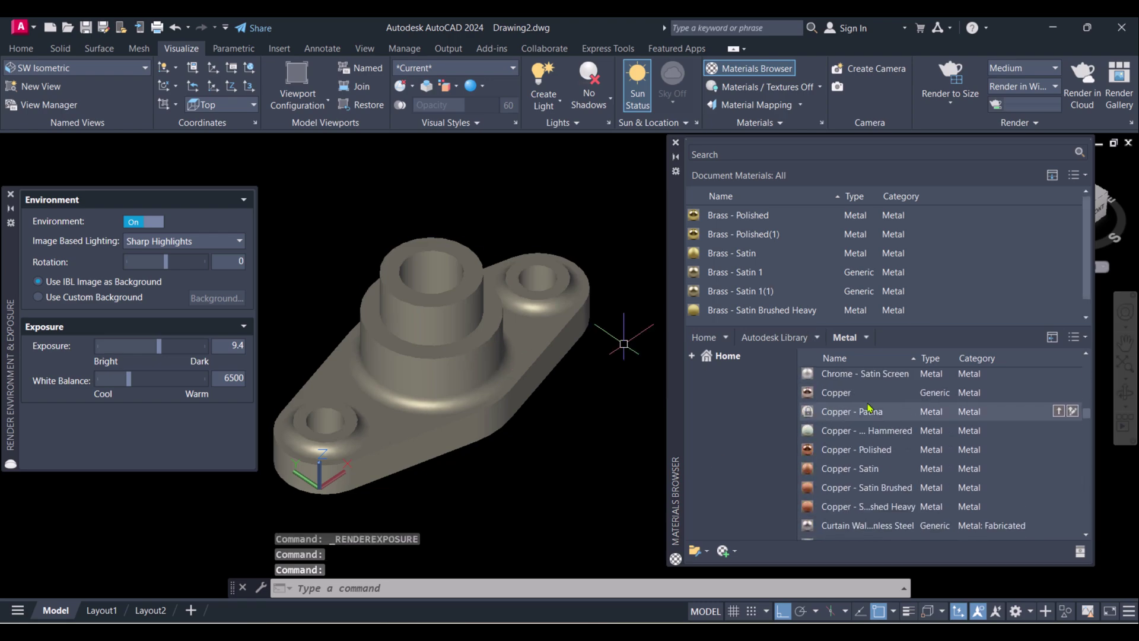
pyautogui.moveTo(844, 473); pyautogui.dragTo(485, 364)
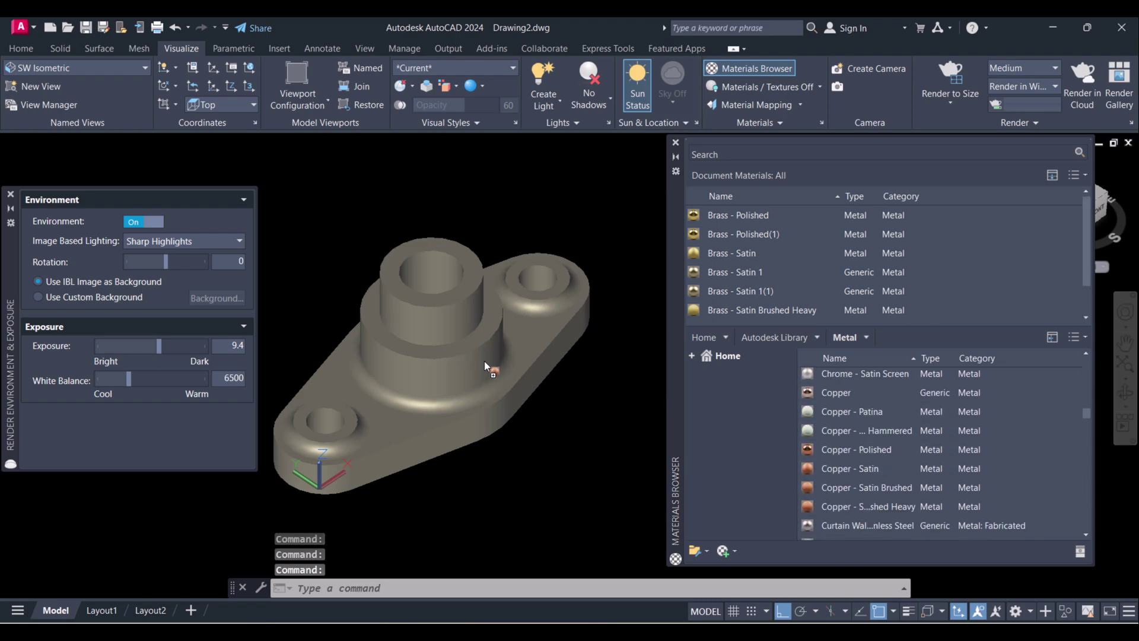
pyautogui.moveTo(160, 349)
pyautogui.mouseDown()
pyautogui.moveTo(135, 351)
pyautogui.moveTo(160, 356)
pyautogui.mouseUp()
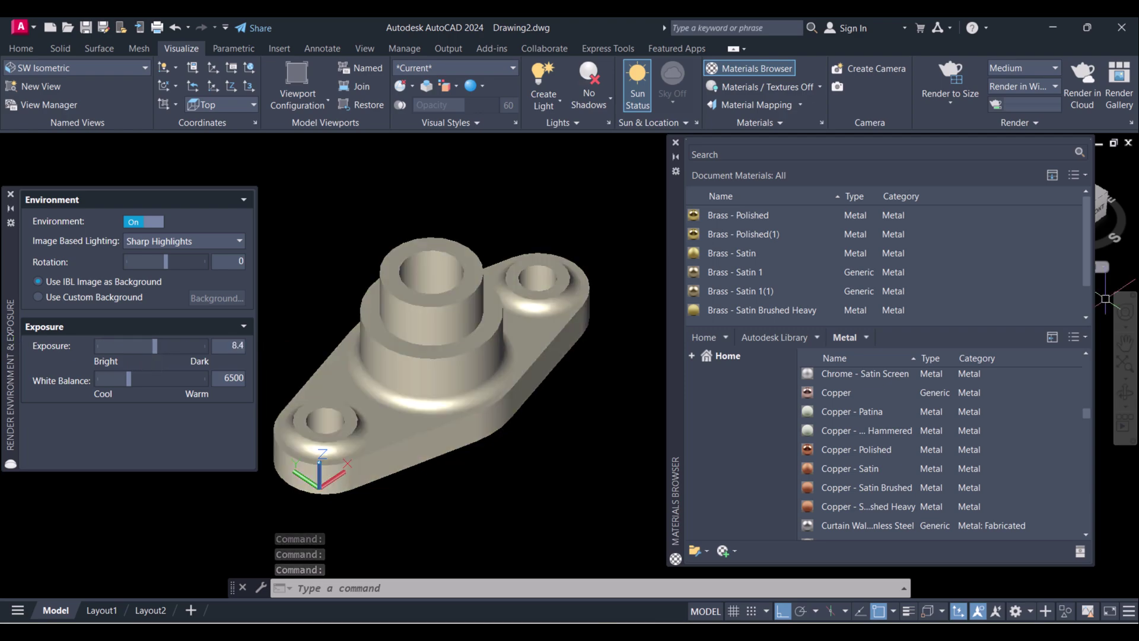
pyautogui.scroll(-4, 930, 450)
pyautogui.scroll(-6, 930, 450)
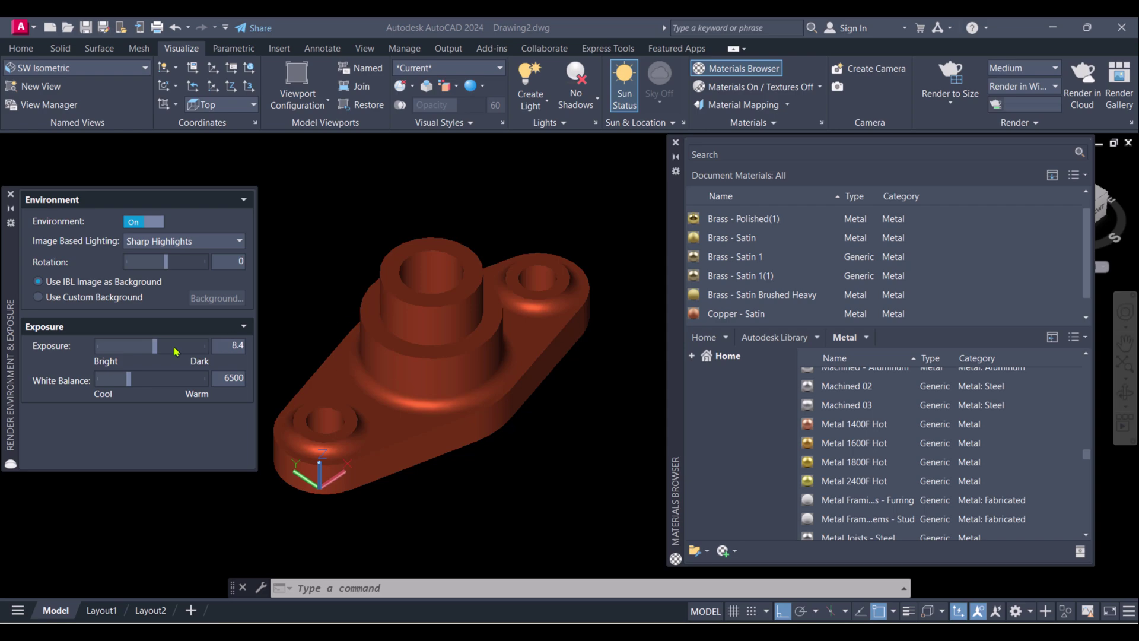
pyautogui.scroll(-2, 577, 234)
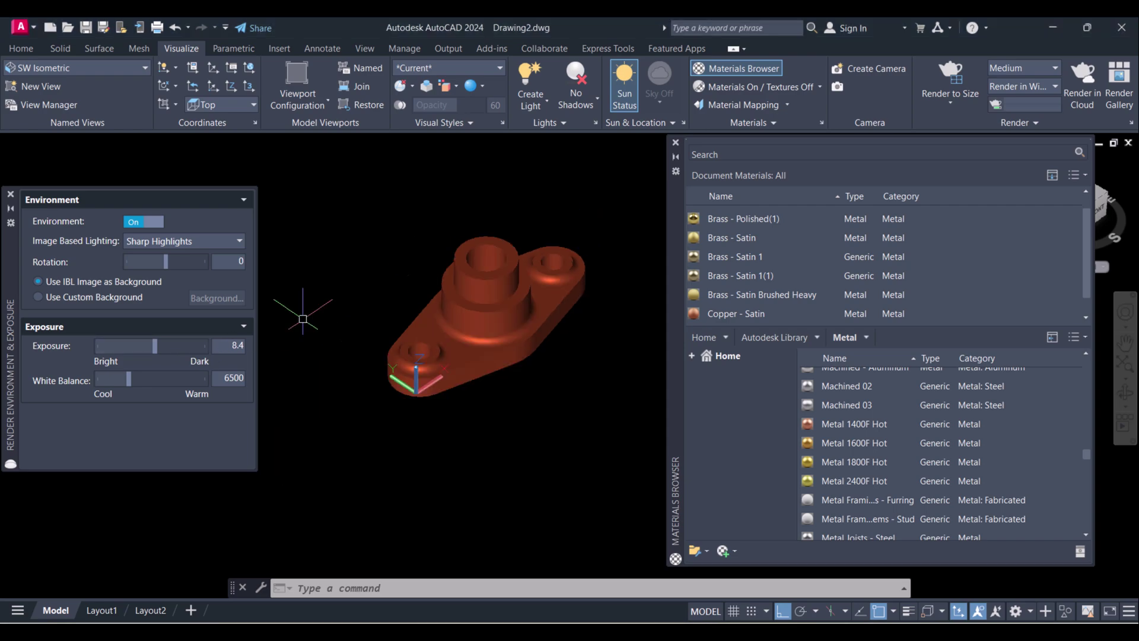
pyautogui.press('Escape')
pyautogui.click(521, 394)
pyautogui.click(443, 305)
pyautogui.press('Escape')
# Step: Switch the environment to a custom background of type Solid with the near-white color RGB 245,245,255
pyautogui.click(39, 297)
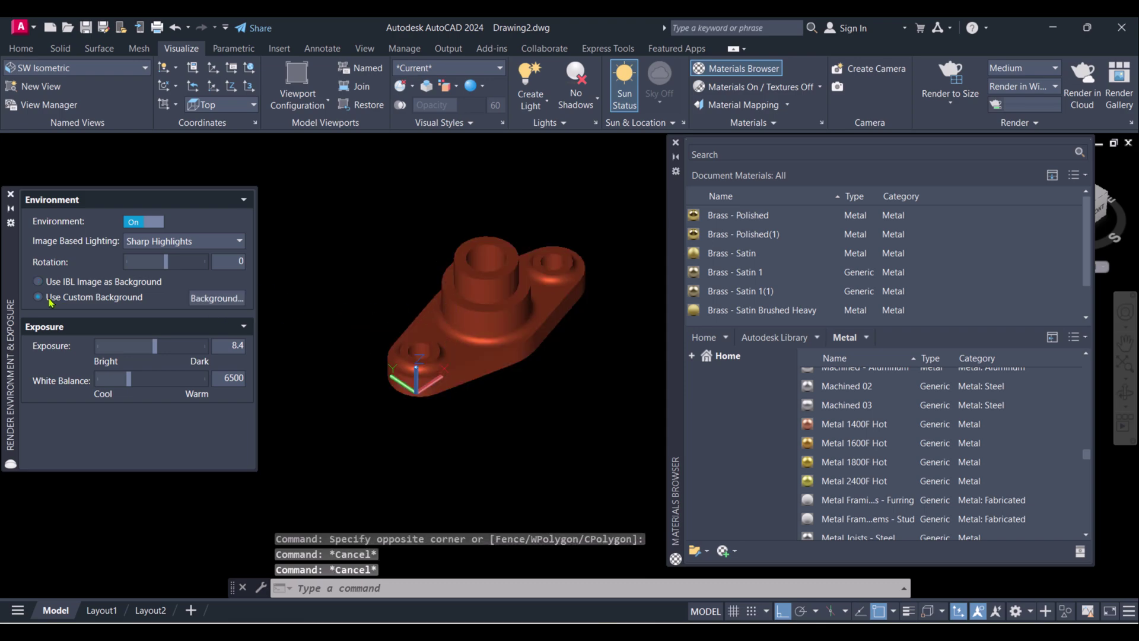
pyautogui.click(210, 298)
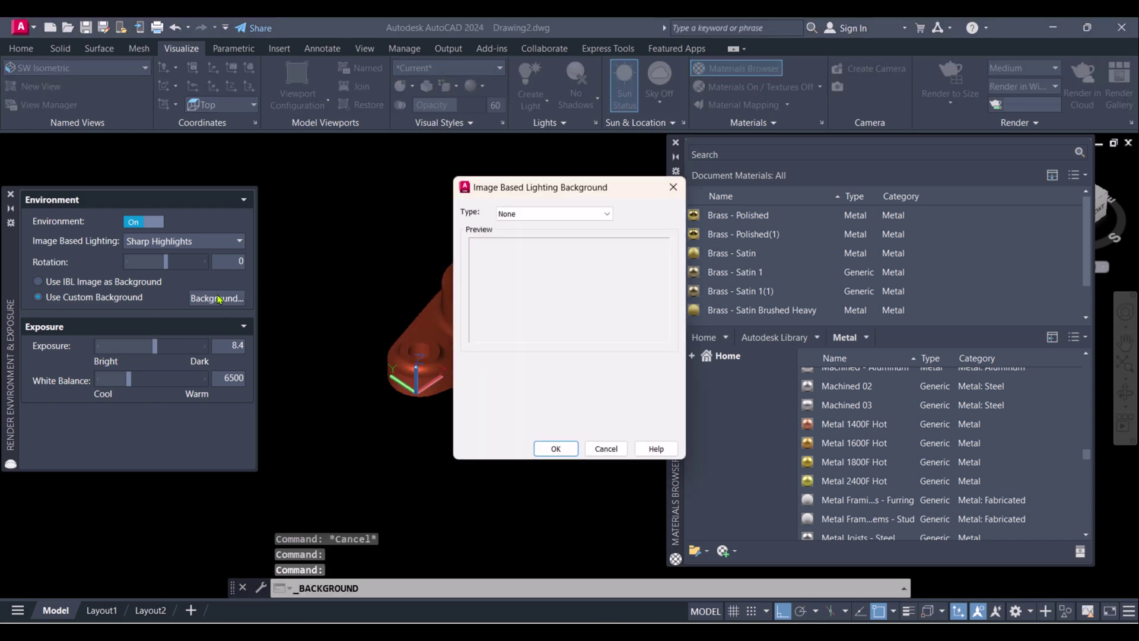
pyautogui.click(537, 214)
pyautogui.click(540, 236)
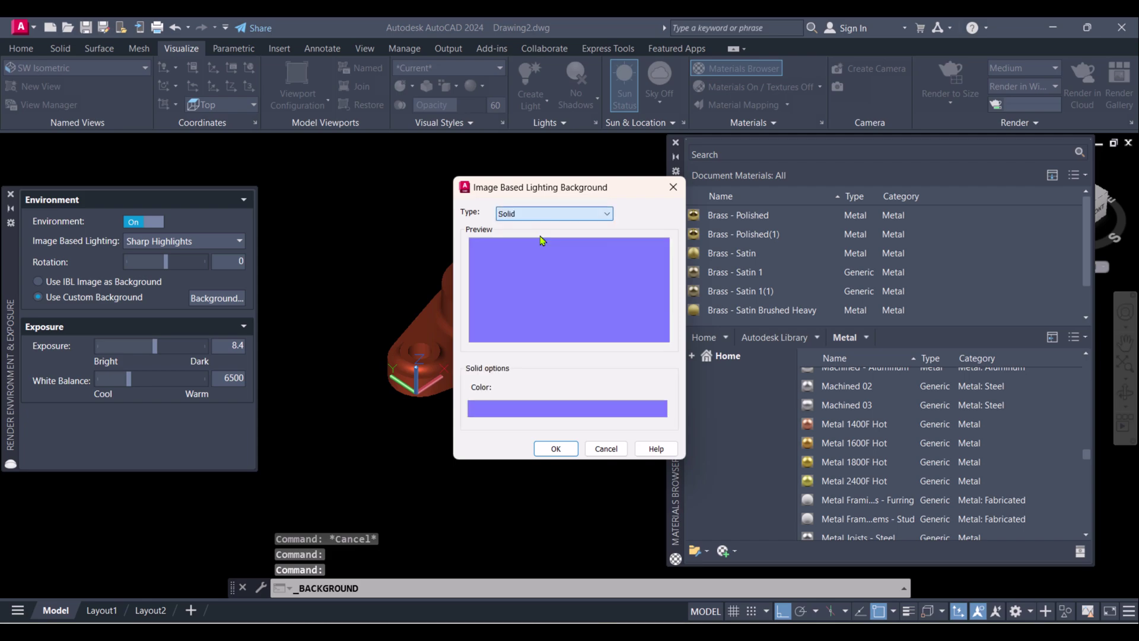
pyautogui.click(554, 408)
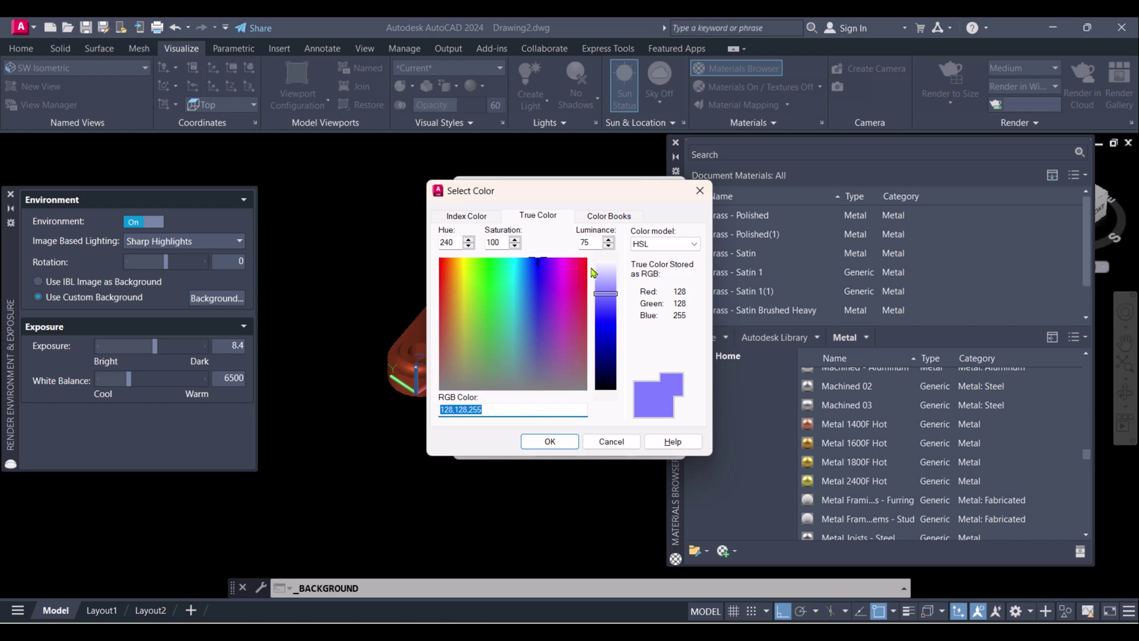
pyautogui.moveTo(603, 296); pyautogui.dragTo(603, 268)
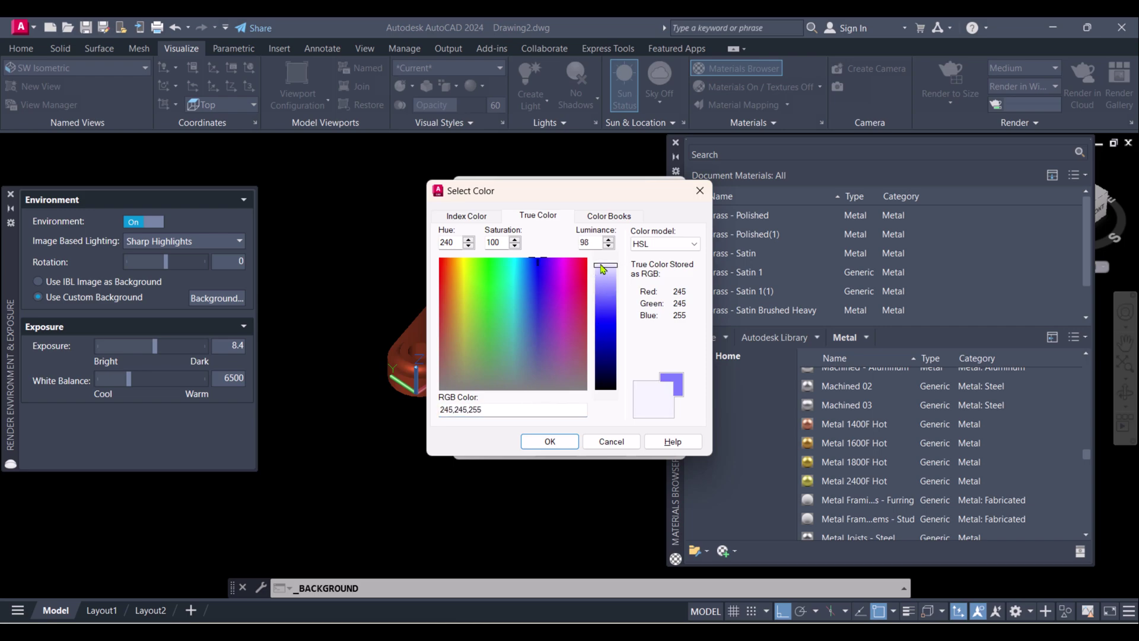
pyautogui.click(546, 439)
pyautogui.click(573, 454)
pyautogui.moveTo(546, 420); pyautogui.dragTo(429, 366, button='middle')
pyautogui.scroll(2, 470, 310)
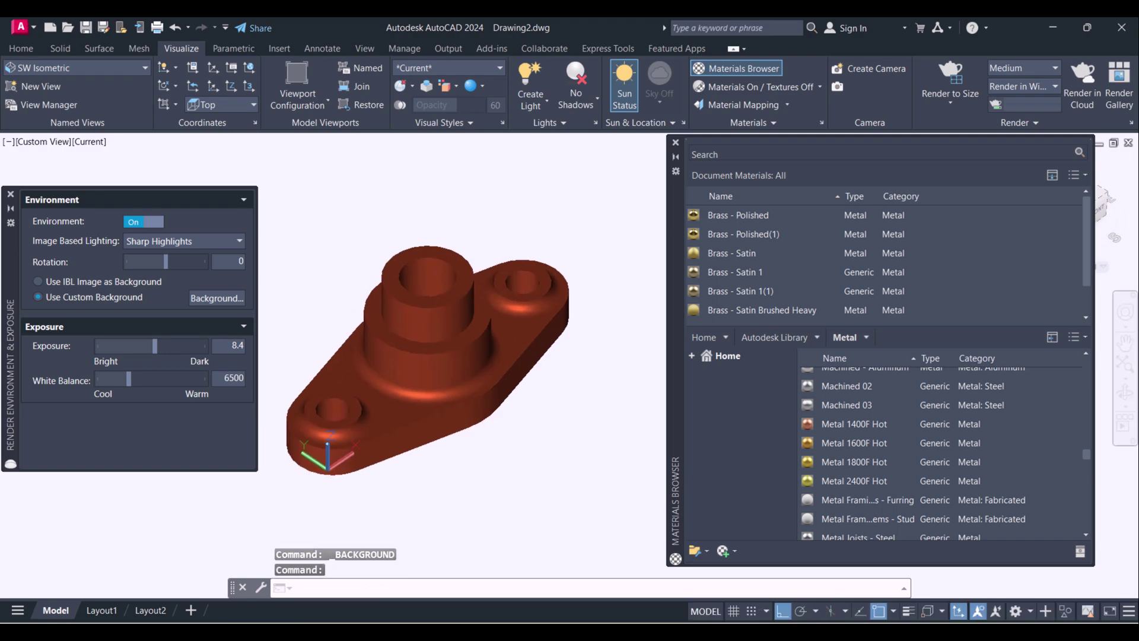
# Step: Change the custom background type to Gradient with its default two gray colors
pyautogui.click(225, 301)
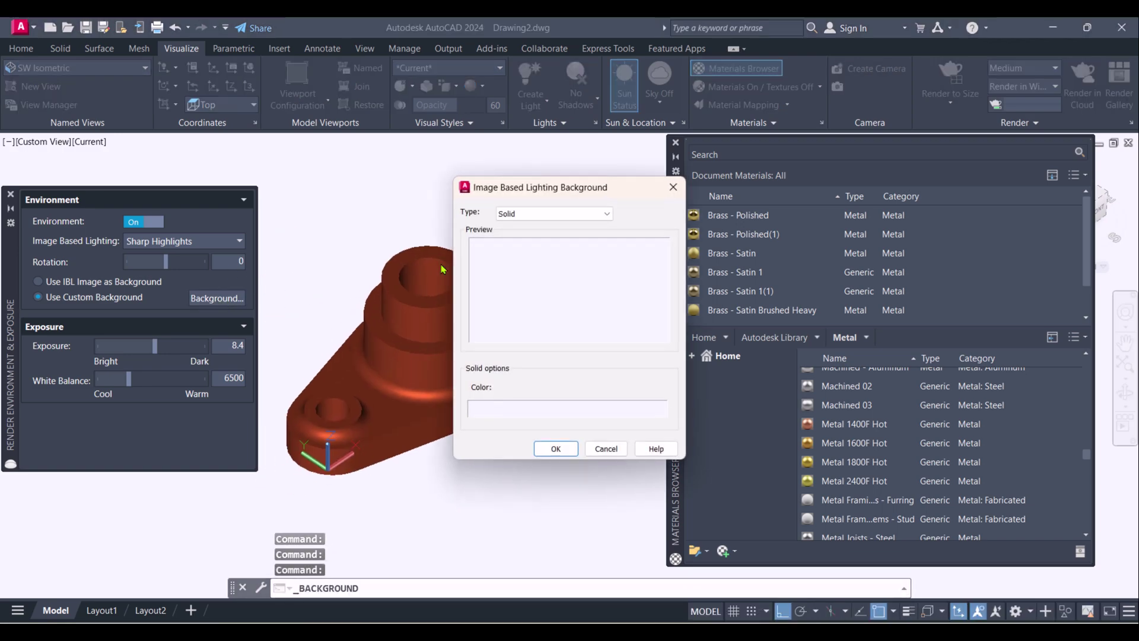
pyautogui.click(555, 215)
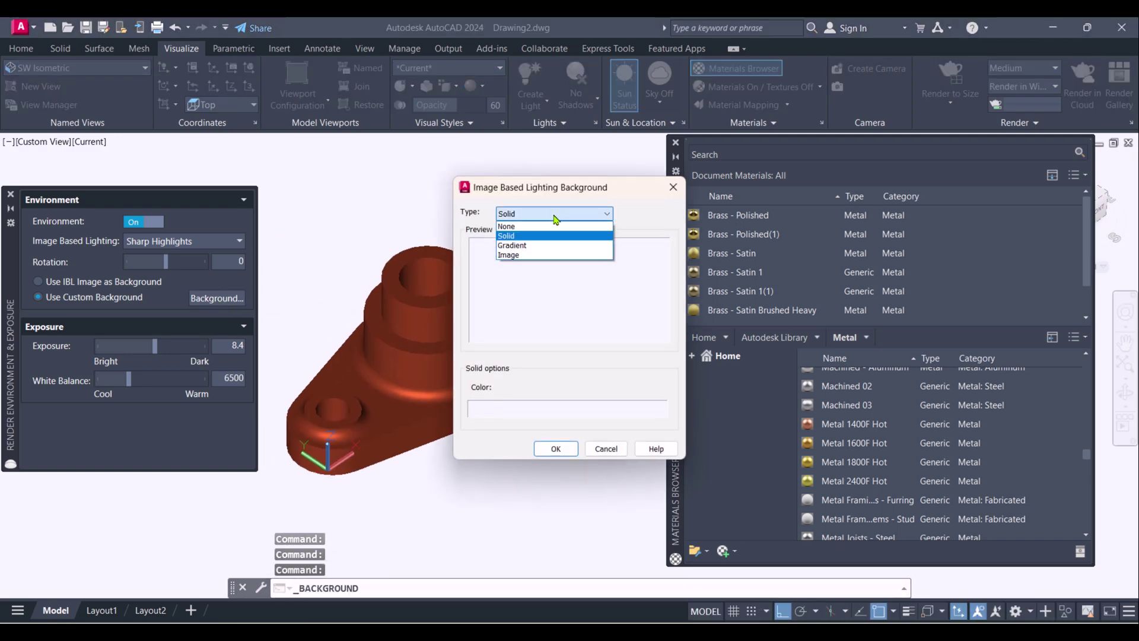
pyautogui.click(526, 246)
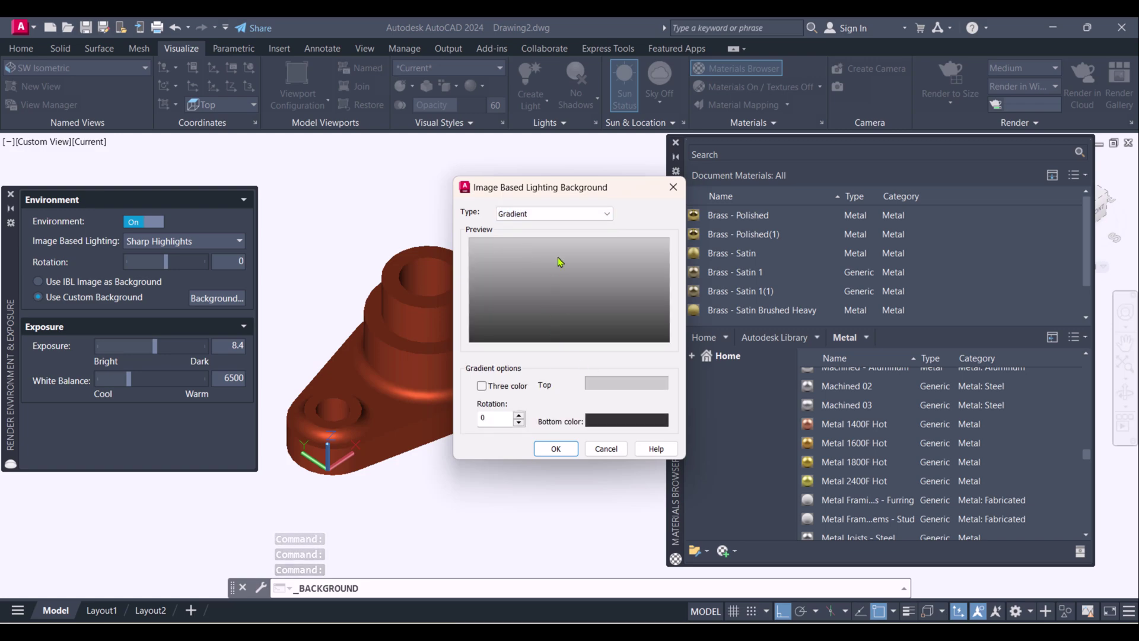
pyautogui.click(556, 448)
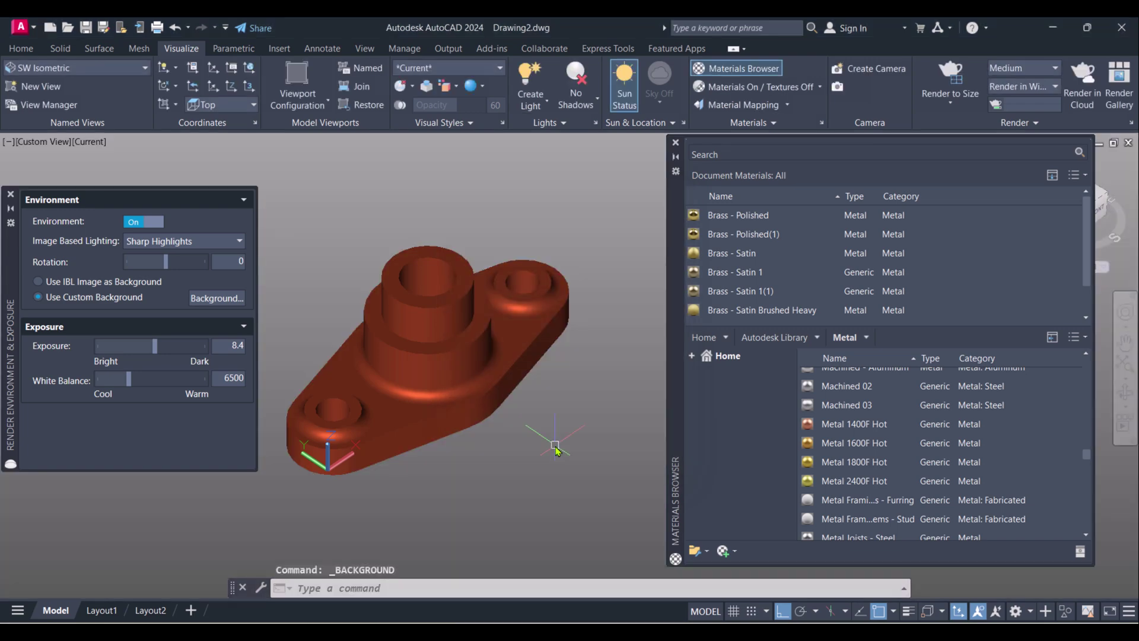
# Step: Orbit the model to a lower, more frontal view and set the exposure to 7.5
pyautogui.click(1125, 390)
pyautogui.moveTo(481, 377); pyautogui.dragTo(412, 357)
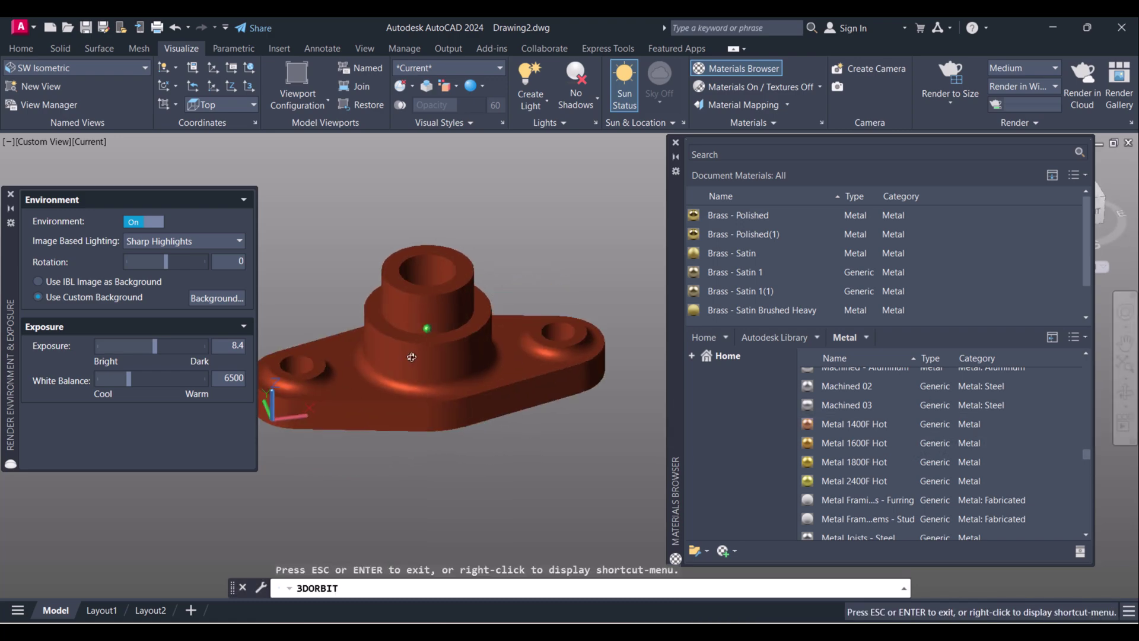
pyautogui.moveTo(476, 371); pyautogui.dragTo(511, 377)
pyautogui.press('Escape')
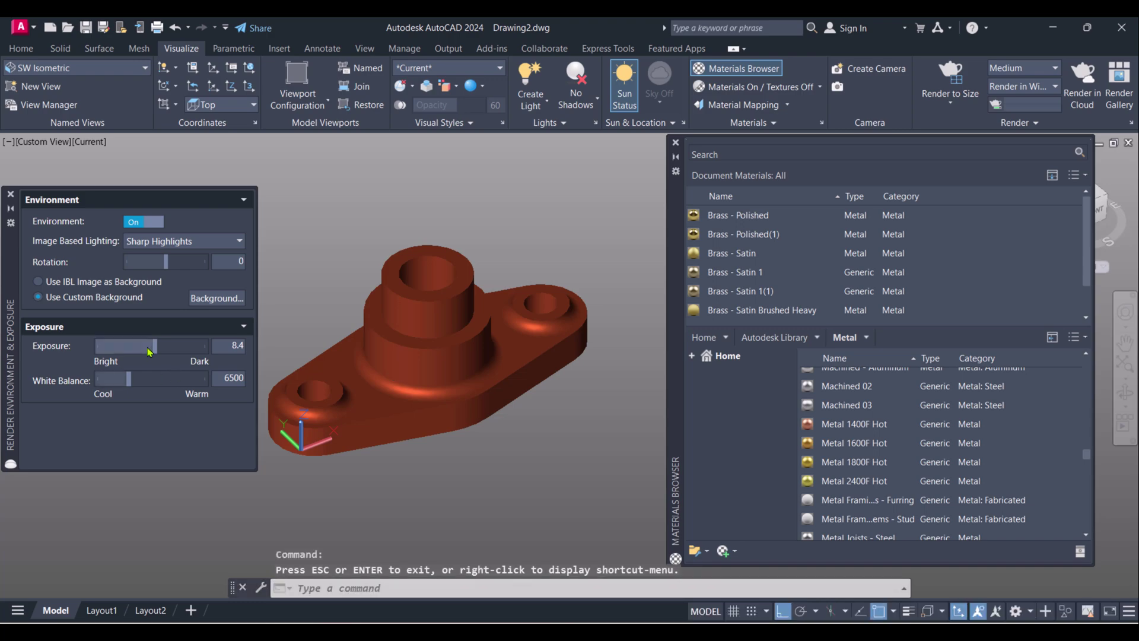
pyautogui.moveTo(155, 346)
pyautogui.mouseDown()
pyautogui.moveTo(138, 346)
pyautogui.moveTo(151, 347)
pyautogui.mouseUp()
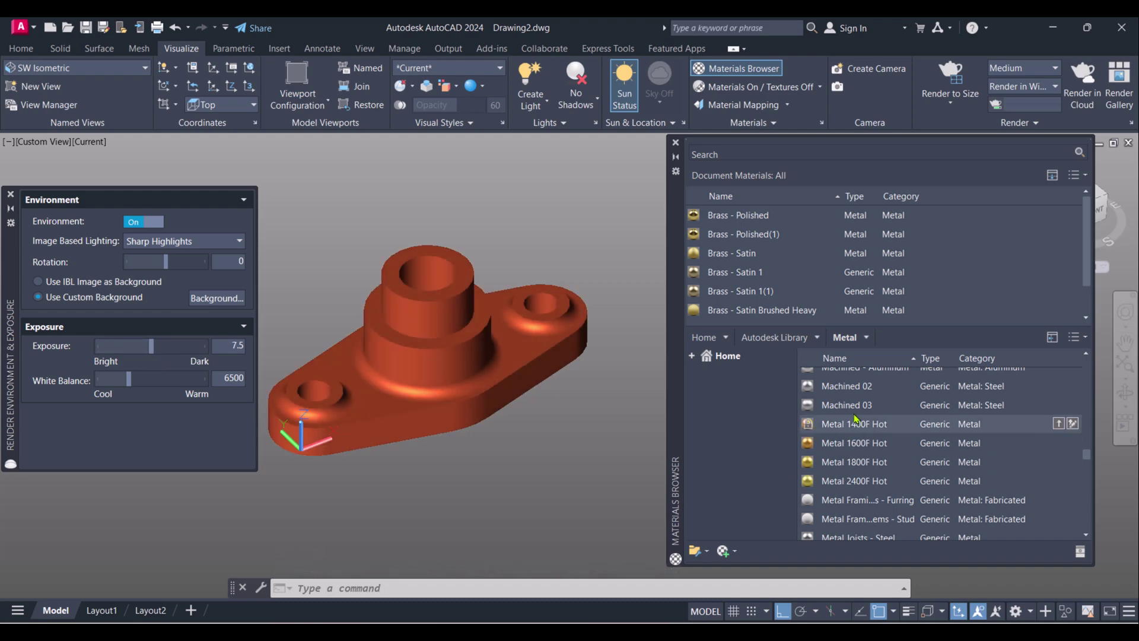
# Step: Try Machined 03 and Rust on the model and set the exposure to 6.3
pyautogui.moveTo(855, 406); pyautogui.dragTo(458, 384)
pyautogui.scroll(-5, 894, 478)
pyautogui.scroll(-5, 872, 470)
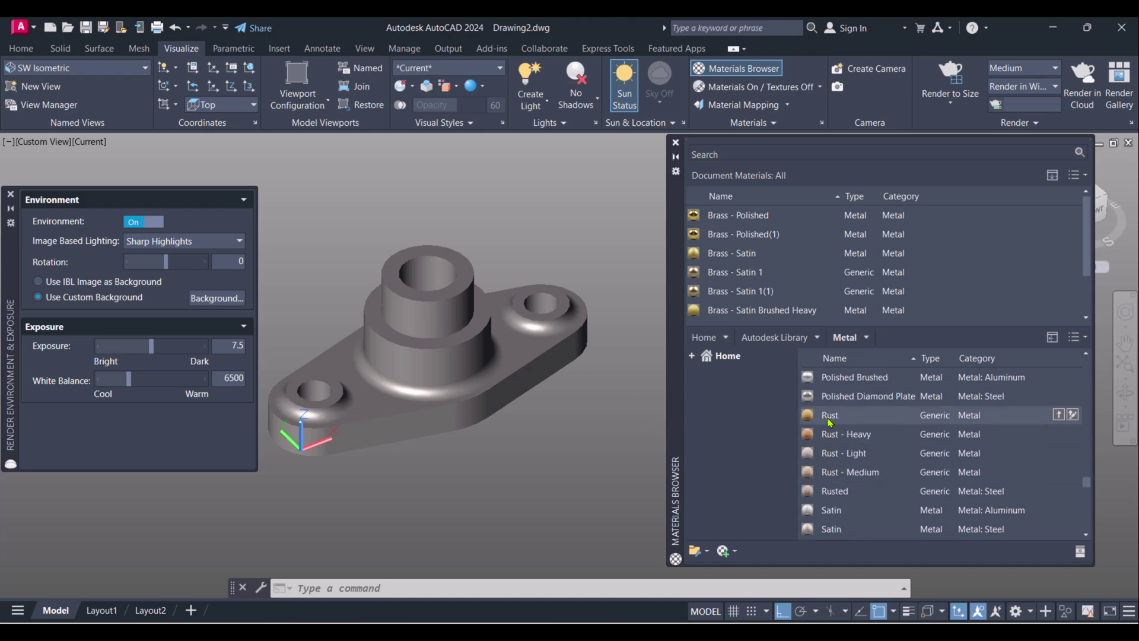
pyautogui.moveTo(843, 422); pyautogui.dragTo(471, 392)
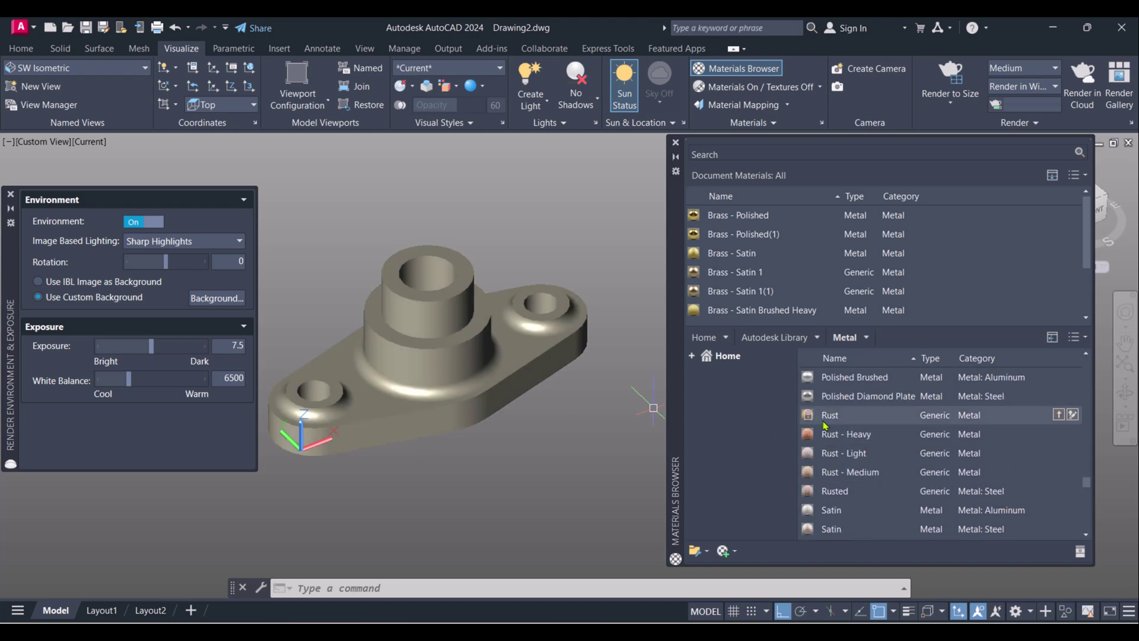
pyautogui.moveTo(151, 343)
pyautogui.mouseDown()
pyautogui.moveTo(163, 345)
pyautogui.moveTo(146, 345)
pyautogui.mouseUp()
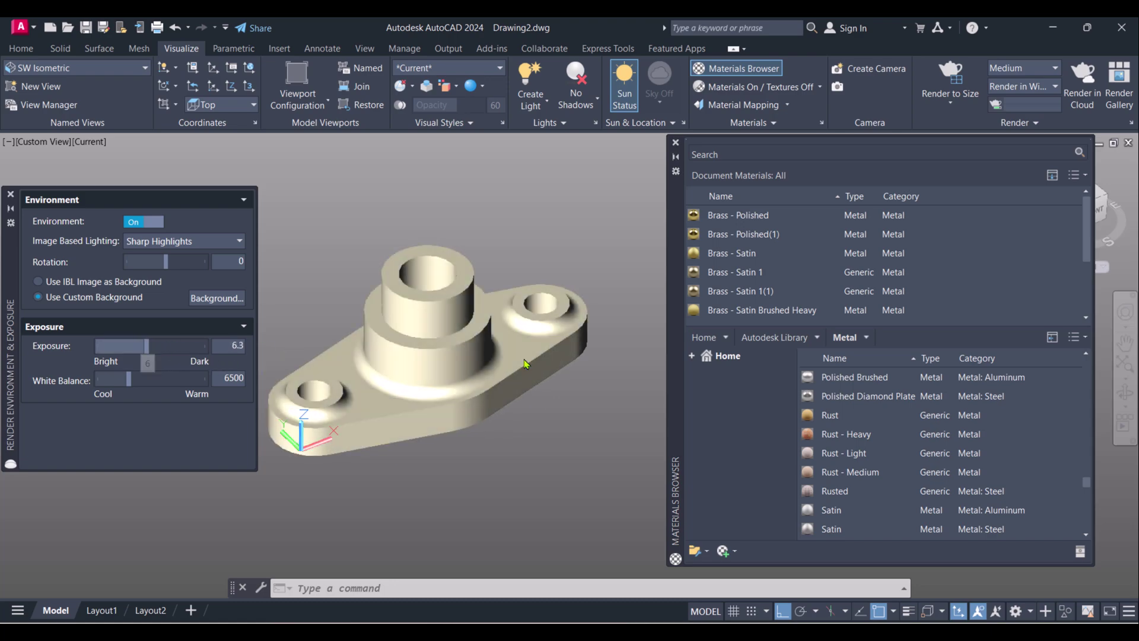
# Step: Browse the steel materials in the metal library and darken the exposure to 8.4
pyautogui.scroll(-8, 845, 498)
pyautogui.scroll(3, 852, 475)
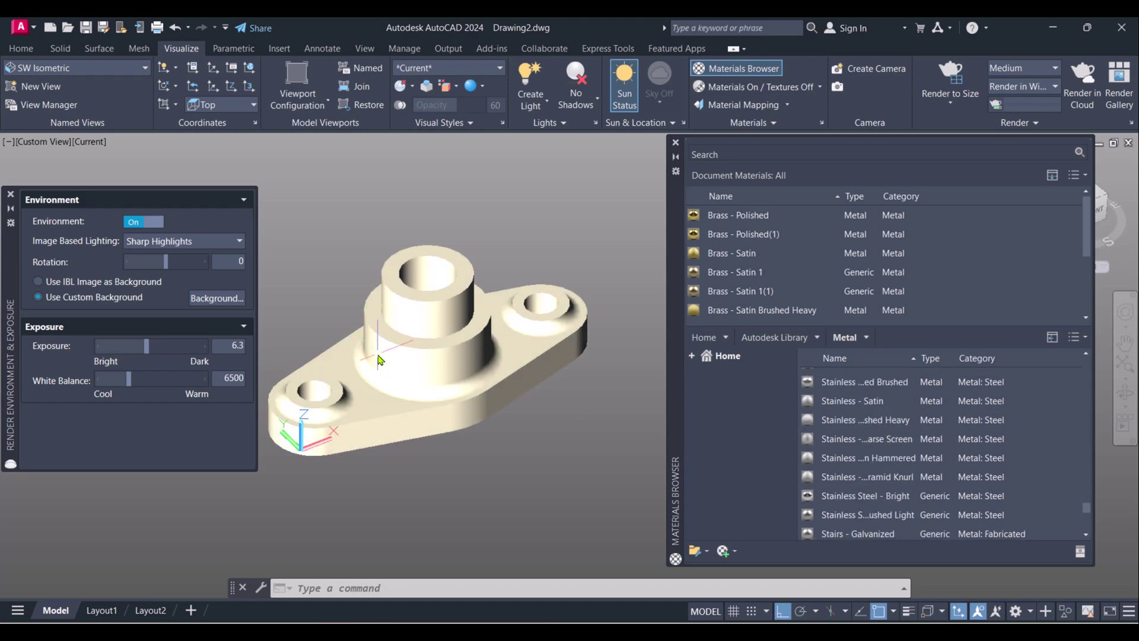
pyautogui.moveTo(146, 348); pyautogui.dragTo(155, 348)
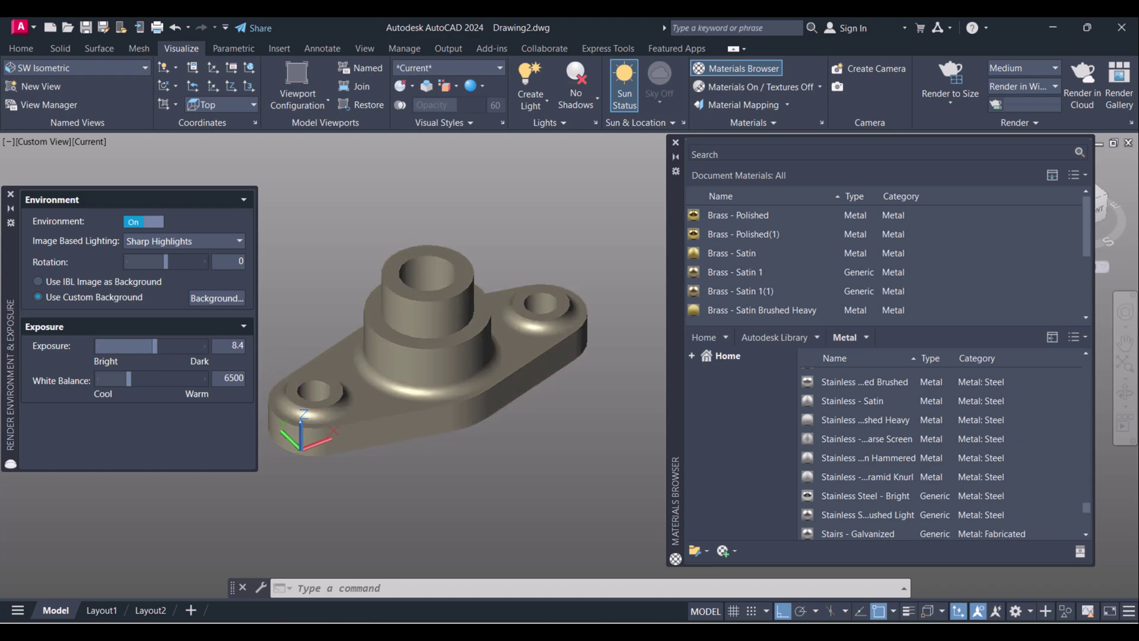
# Step: Orbit the model to a higher frontal view and try Stairs - Galvanized on it
pyautogui.click(1125, 393)
pyautogui.moveTo(486, 349); pyautogui.dragTo(468, 326)
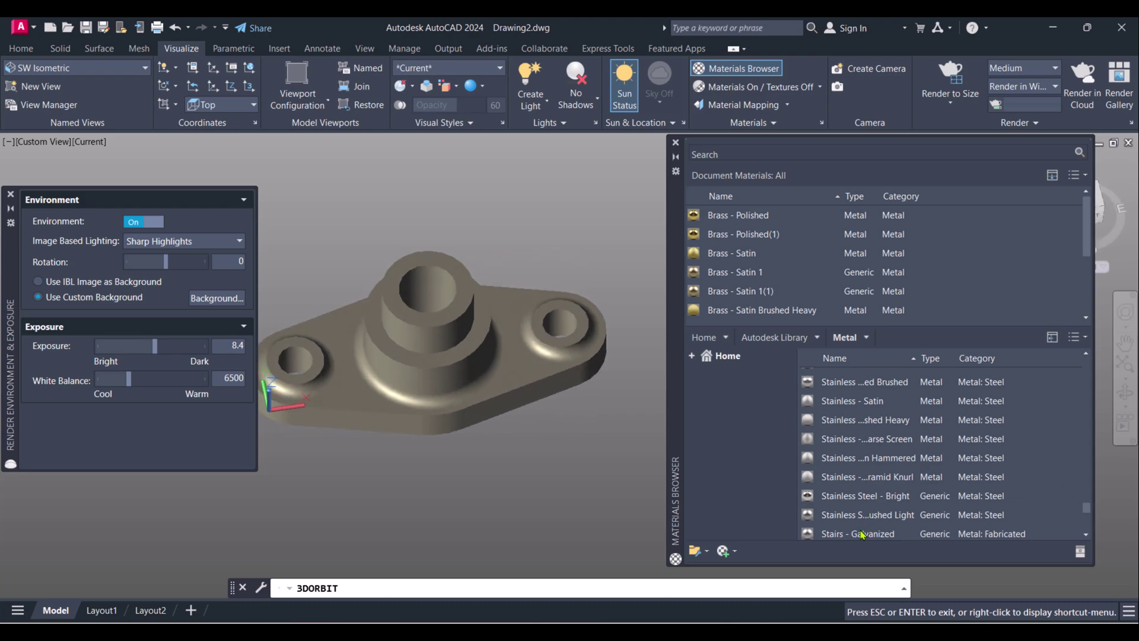
pyautogui.press('Escape')
pyautogui.moveTo(862, 533); pyautogui.dragTo(491, 347)
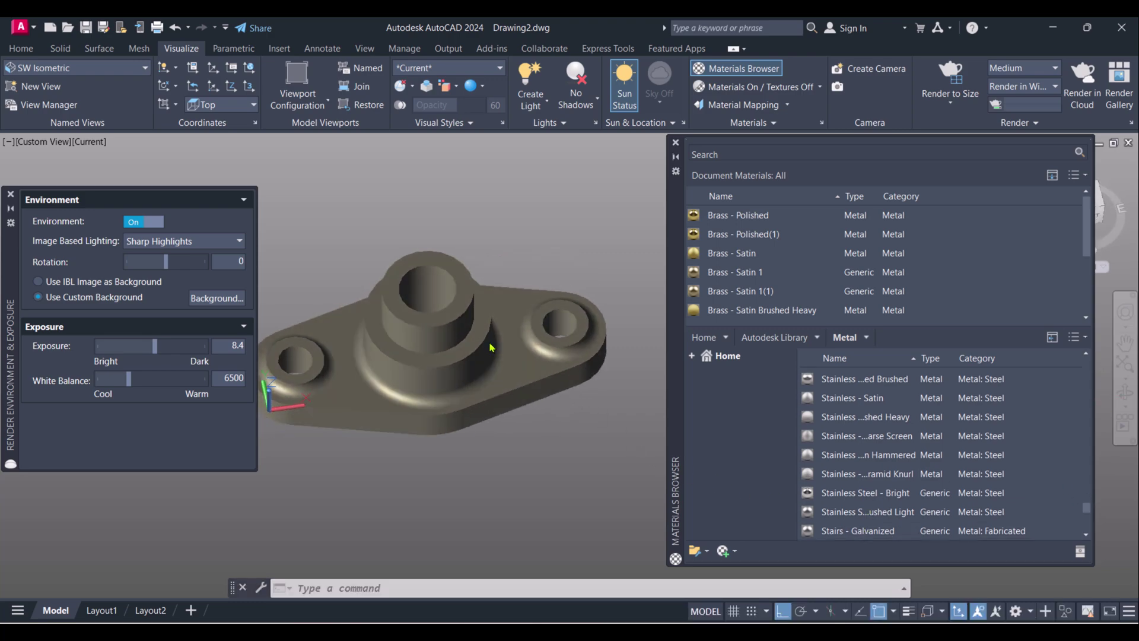
# Step: Assign Gold - Metal to the model and set the exposure to 8.5 and the white balance to 9232
pyautogui.scroll(8, 884, 450)
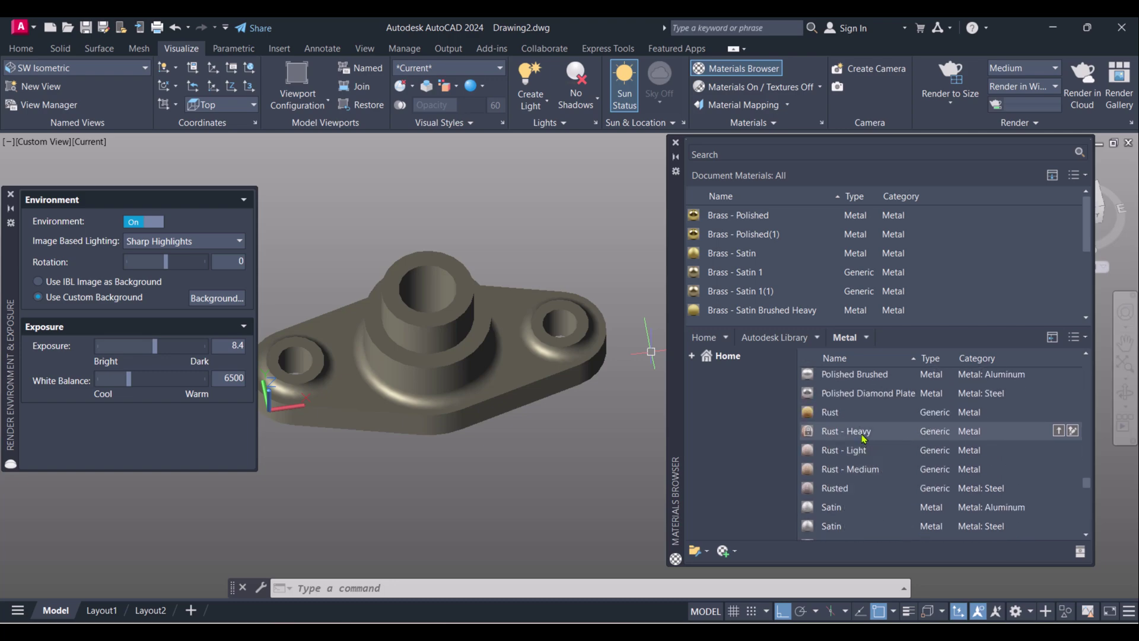
pyautogui.scroll(10, 890, 482)
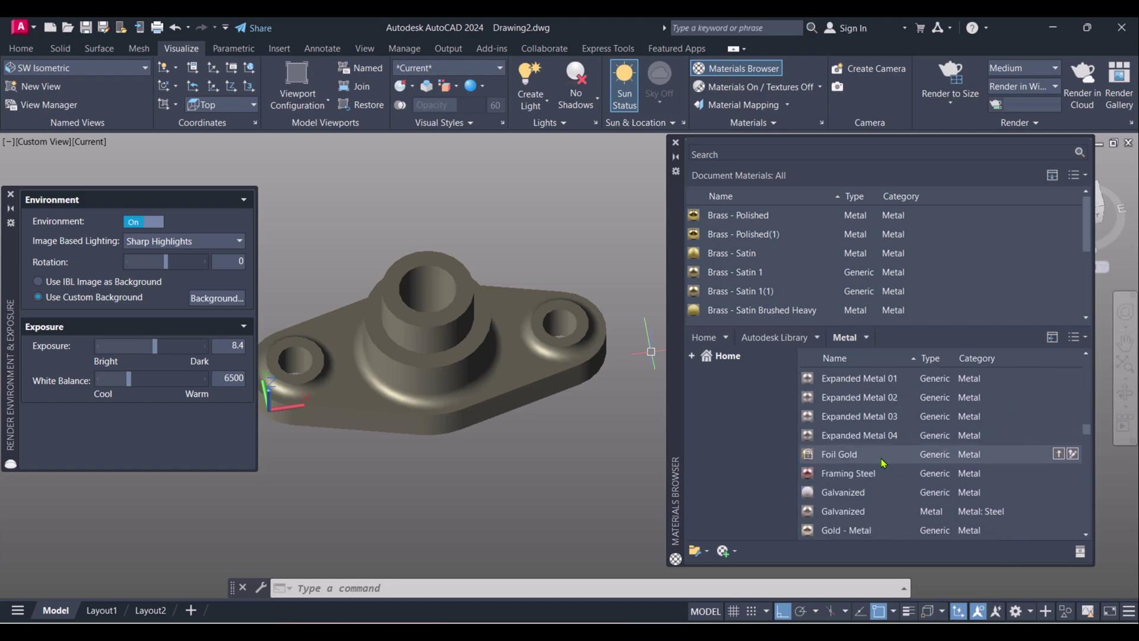
pyautogui.scroll(-2, 884, 466)
pyautogui.moveTo(862, 427); pyautogui.dragTo(780, 428)
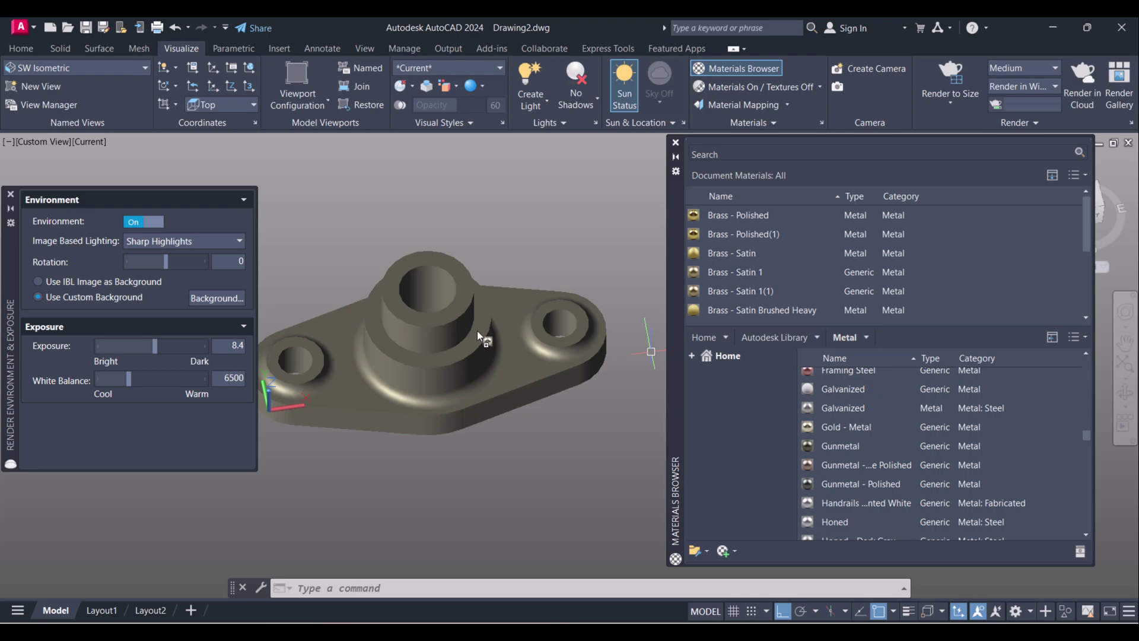
pyautogui.moveTo(477, 330); pyautogui.dragTo(478, 332)
pyautogui.moveTo(153, 347); pyautogui.dragTo(144, 380)
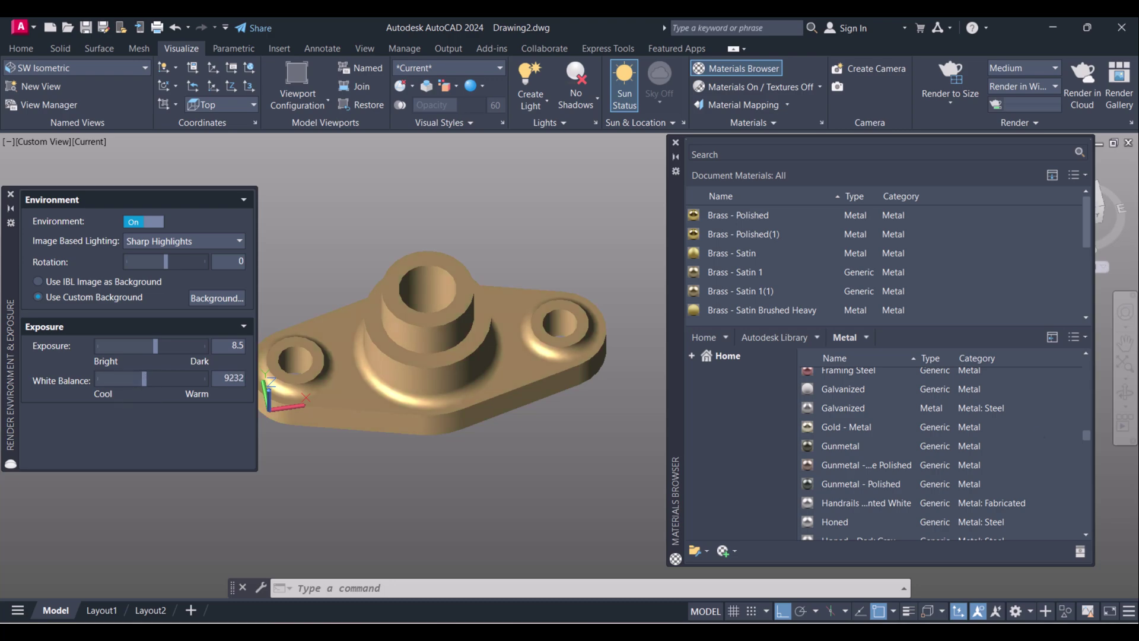
# Step: Orbit the model to view it from its front-right side and close the Render Environment & Exposure palette
pyautogui.click(1131, 390)
pyautogui.moveTo(629, 356)
pyautogui.mouseDown()
pyautogui.moveTo(767, 362)
pyautogui.moveTo(465, 345)
pyautogui.moveTo(472, 369)
pyautogui.moveTo(440, 360)
pyautogui.moveTo(458, 343)
pyautogui.moveTo(450, 379)
pyautogui.mouseUp()
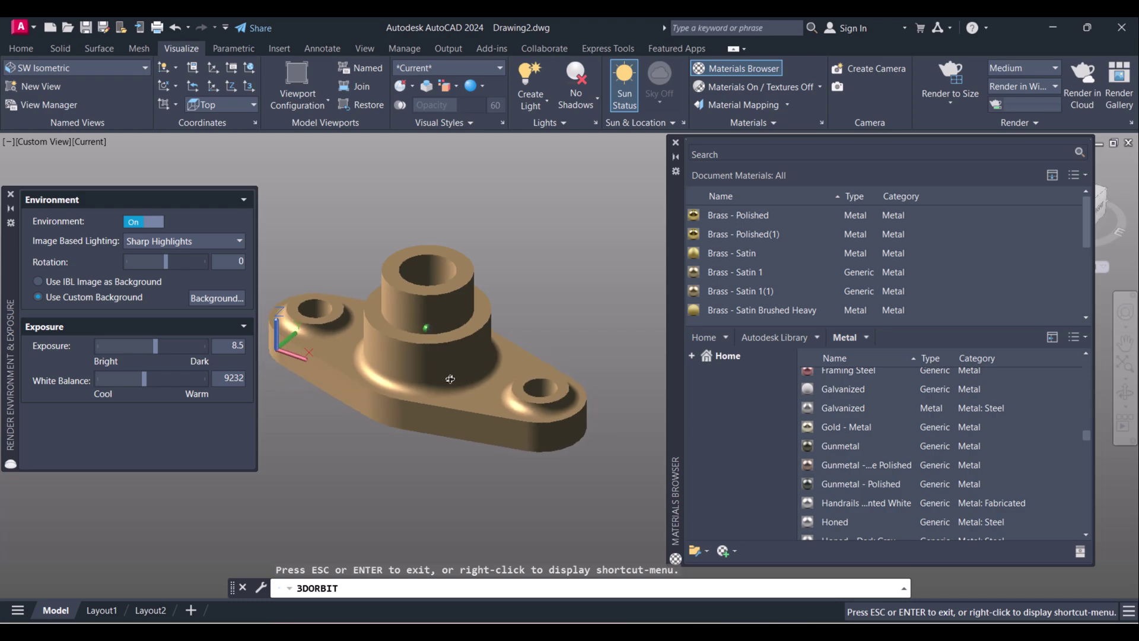
pyautogui.click(10, 195)
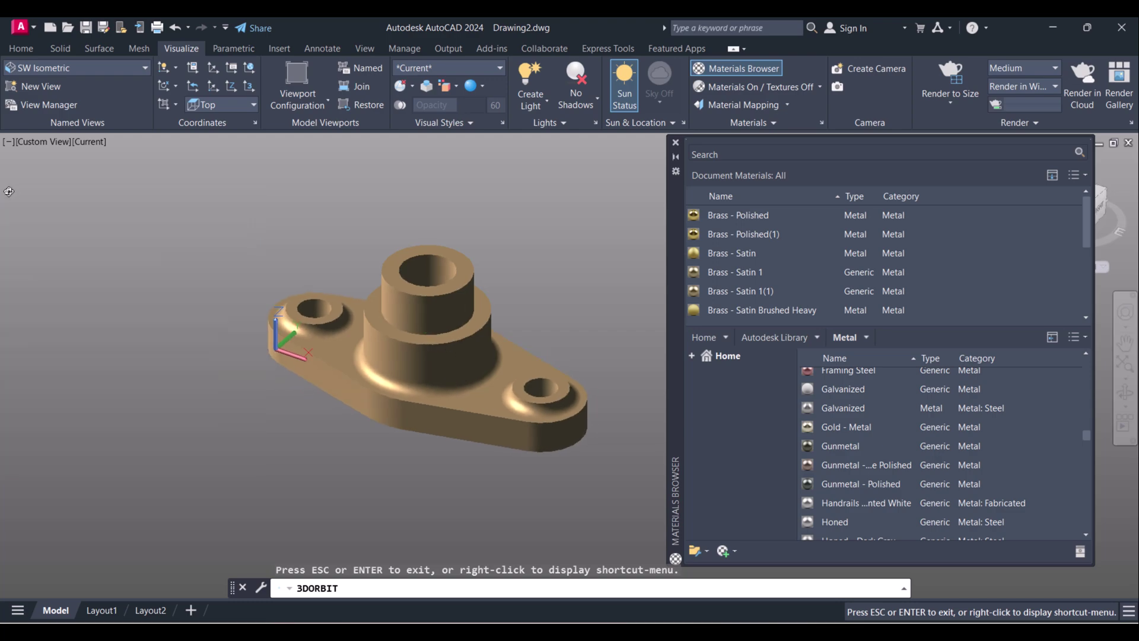